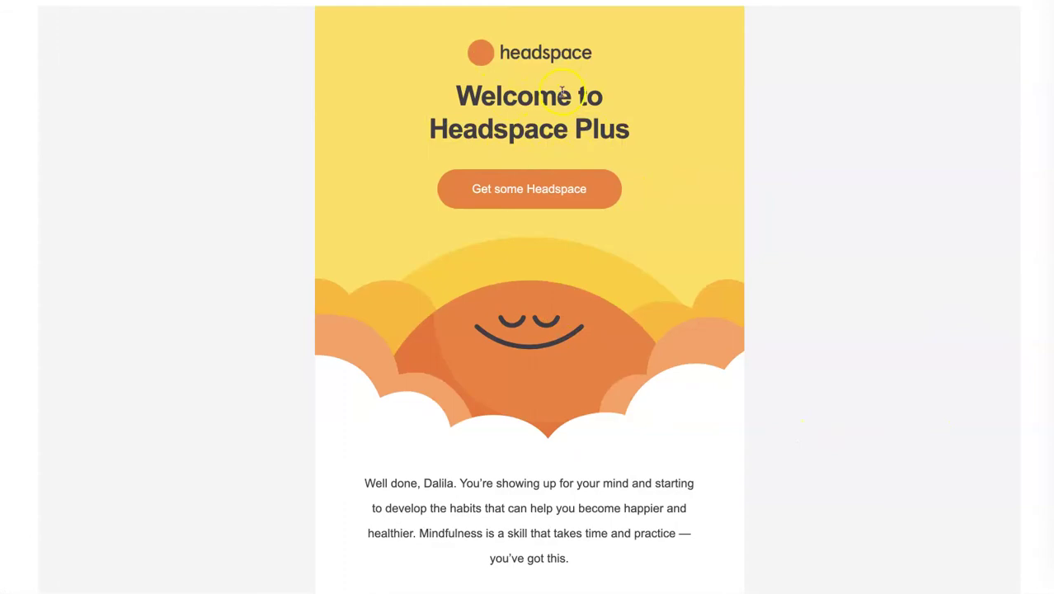
# - Look through the Headspace Plus welcome email from its header to its footer to study the layout
pyautogui.scroll(-5, 793, 328)
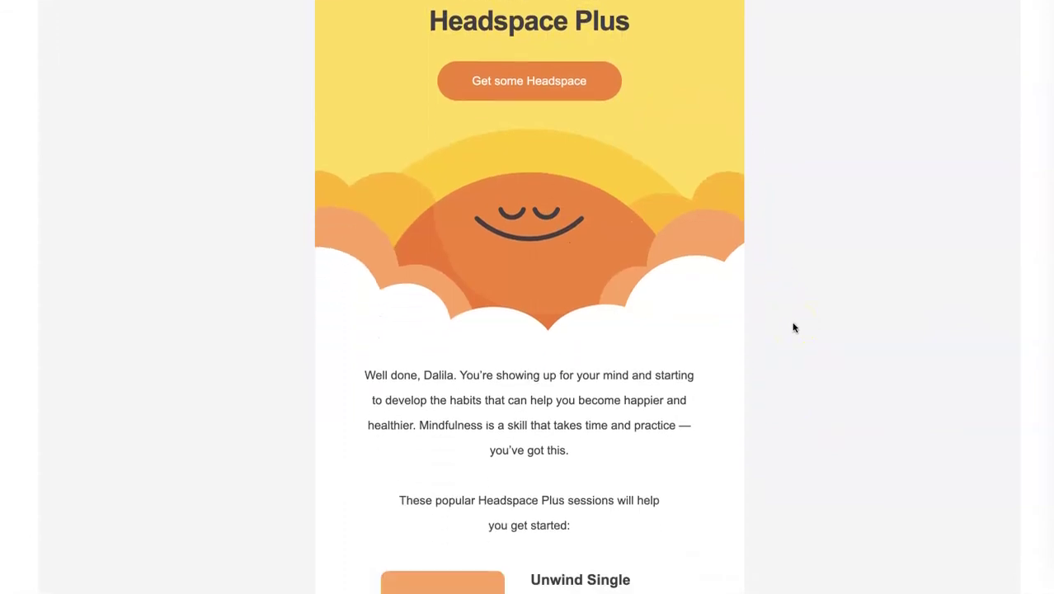
pyautogui.scroll(-3, 793, 328)
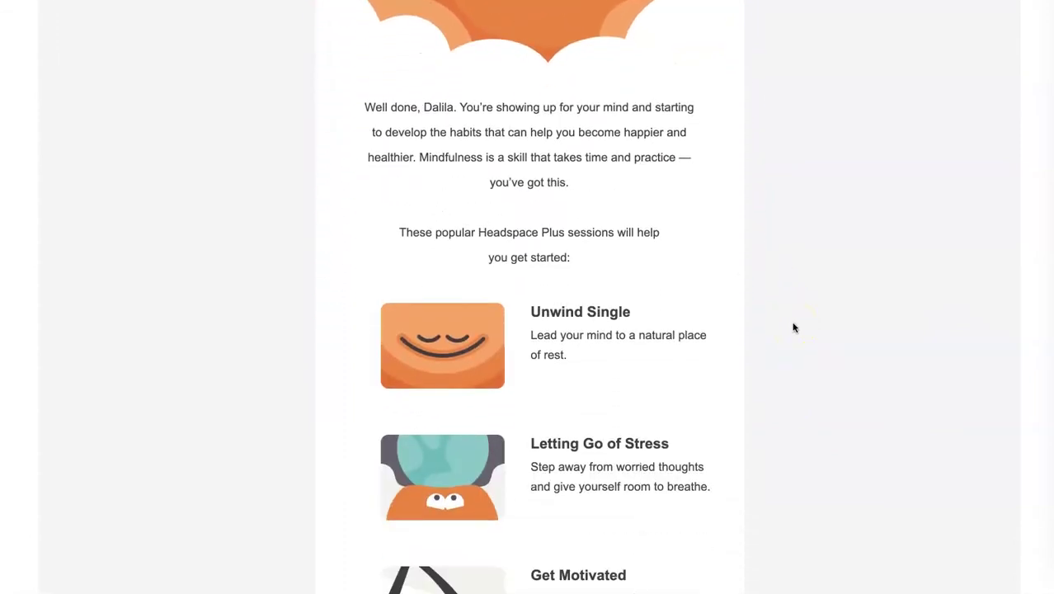
pyautogui.scroll(-2, 794, 328)
pyautogui.scroll(-6, 793, 327)
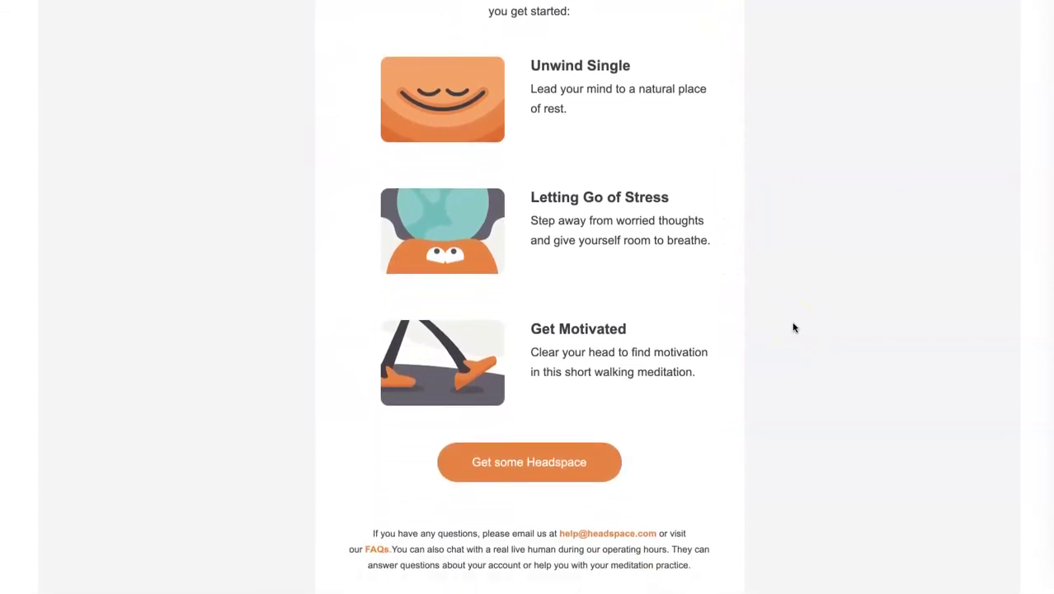
pyautogui.scroll(-2, 793, 328)
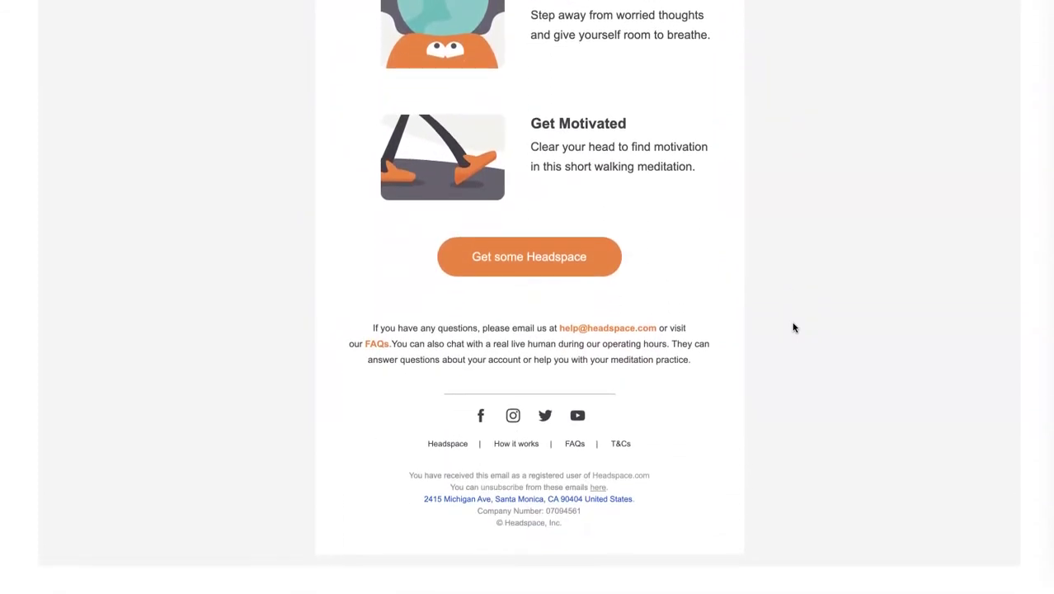
pyautogui.scroll(10, 794, 327)
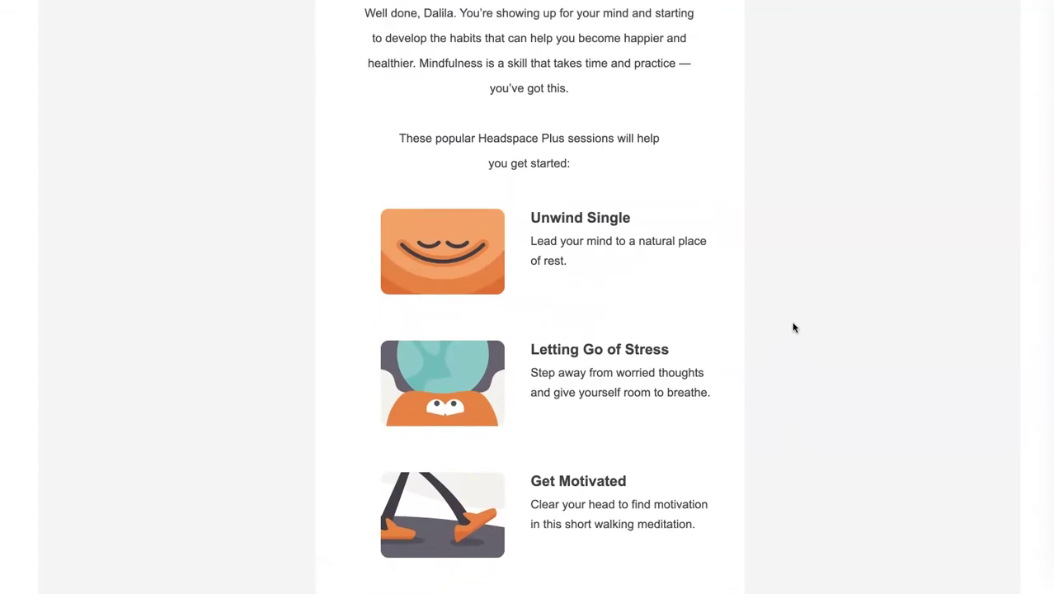
pyautogui.scroll(5, 793, 328)
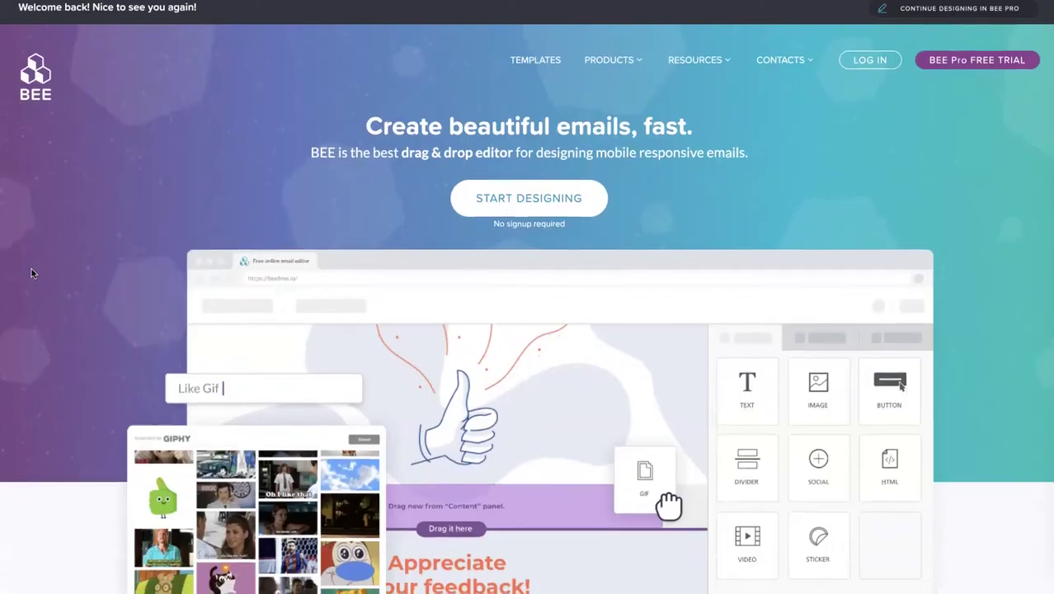
# - Look over the BEE homepage, including its feature highlights, template samples and popular categories
pyautogui.scroll(-5, 33, 273)
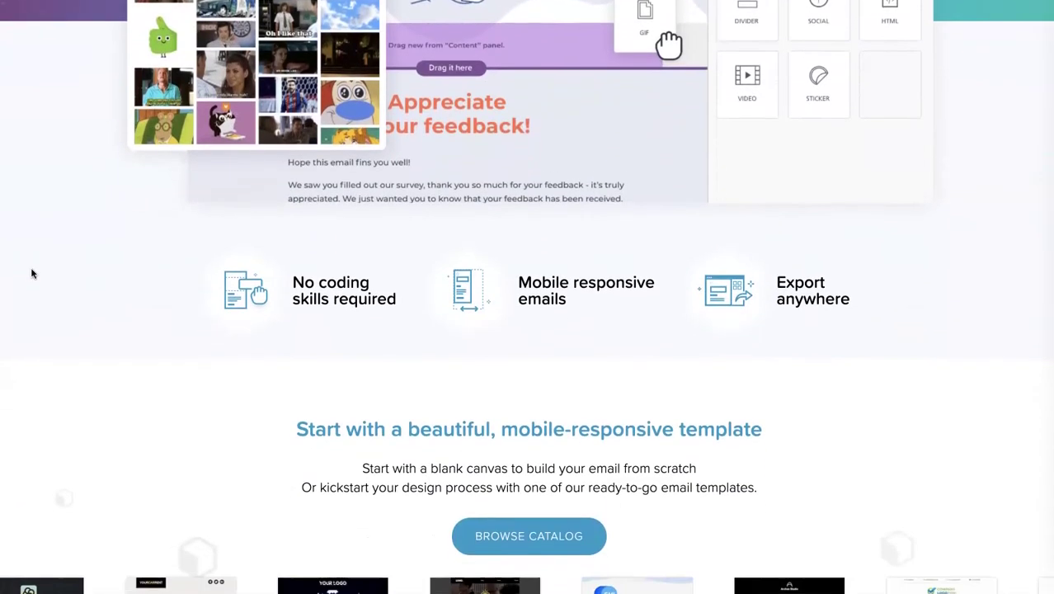
pyautogui.scroll(-3, 33, 274)
pyautogui.scroll(-4, 33, 274)
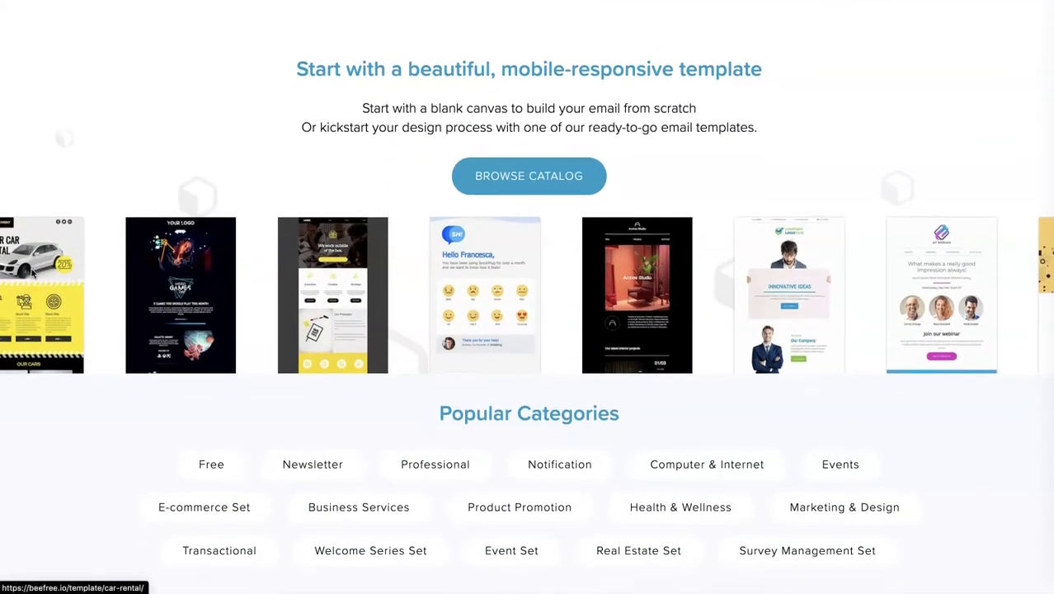
pyautogui.scroll(5, 33, 274)
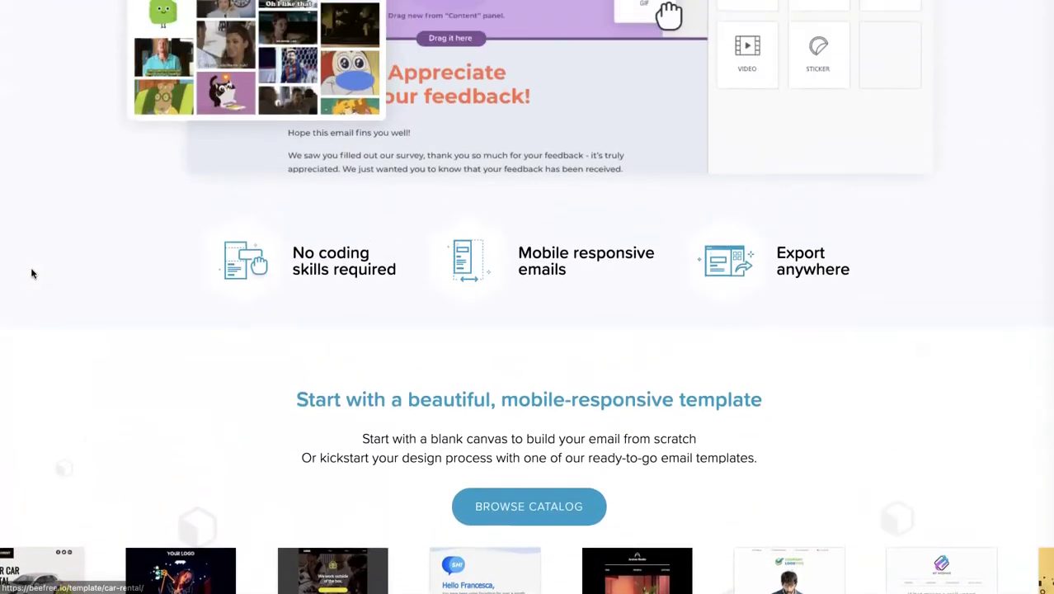
pyautogui.scroll(5, 33, 274)
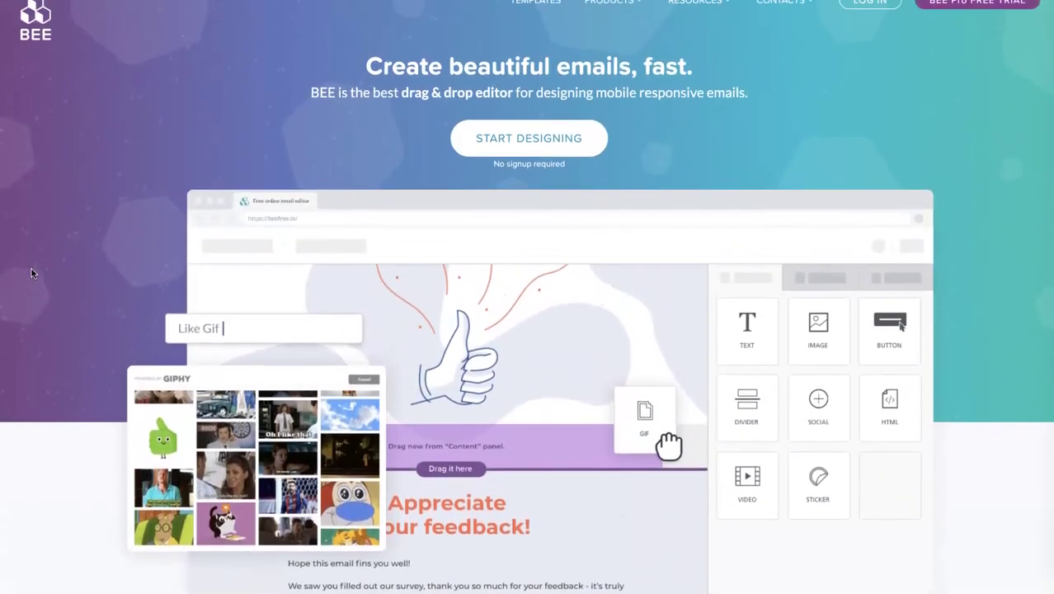
pyautogui.scroll(1, 33, 273)
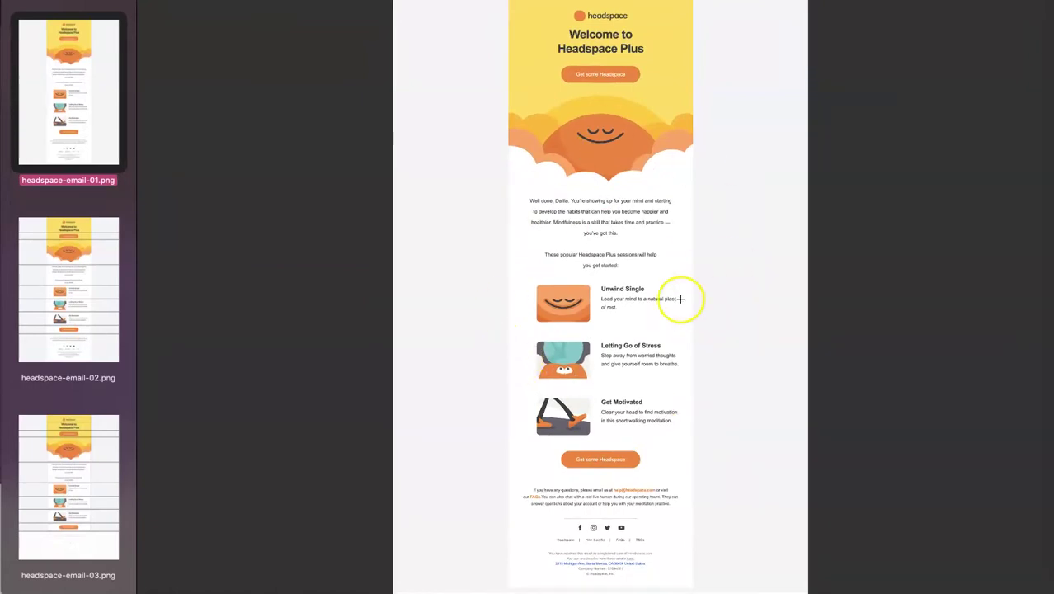
# - View headspace-email-02.png and headspace-email-03.png to examine how the email divides into rows
pyautogui.click(97, 274)
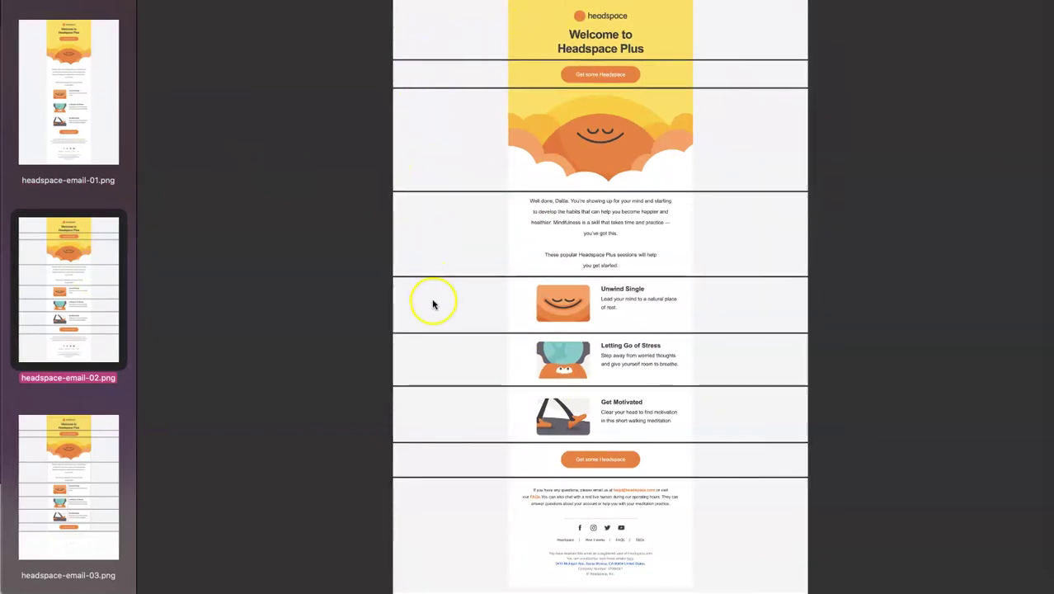
pyautogui.click(87, 427)
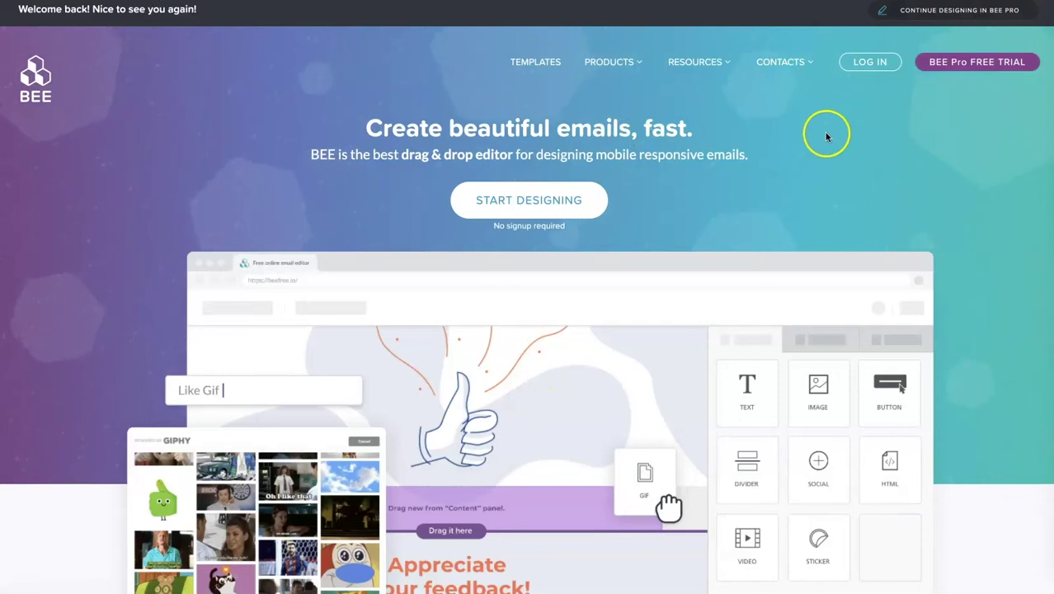
# - Log in to BEE Pro and enter the organization that holds the video workspace
pyautogui.moveTo(882, 62)
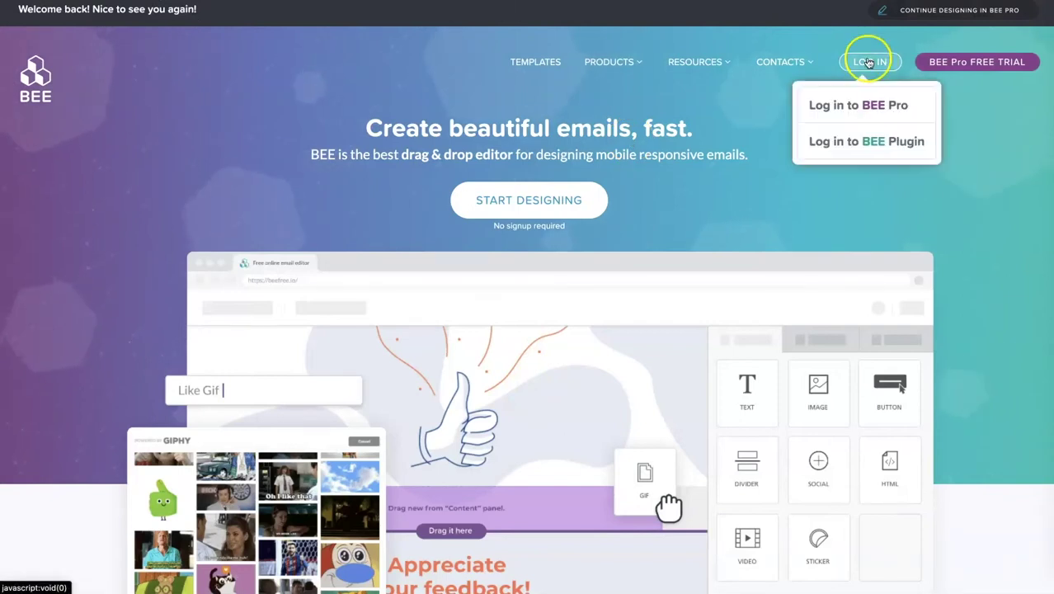
pyautogui.click(891, 108)
pyautogui.click(456, 349)
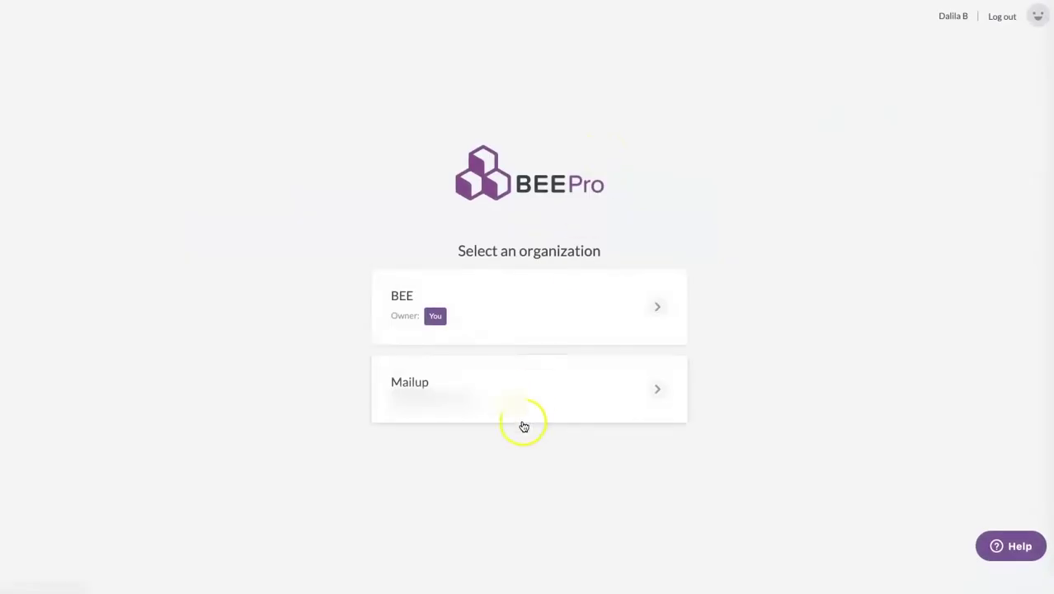
pyautogui.click(526, 386)
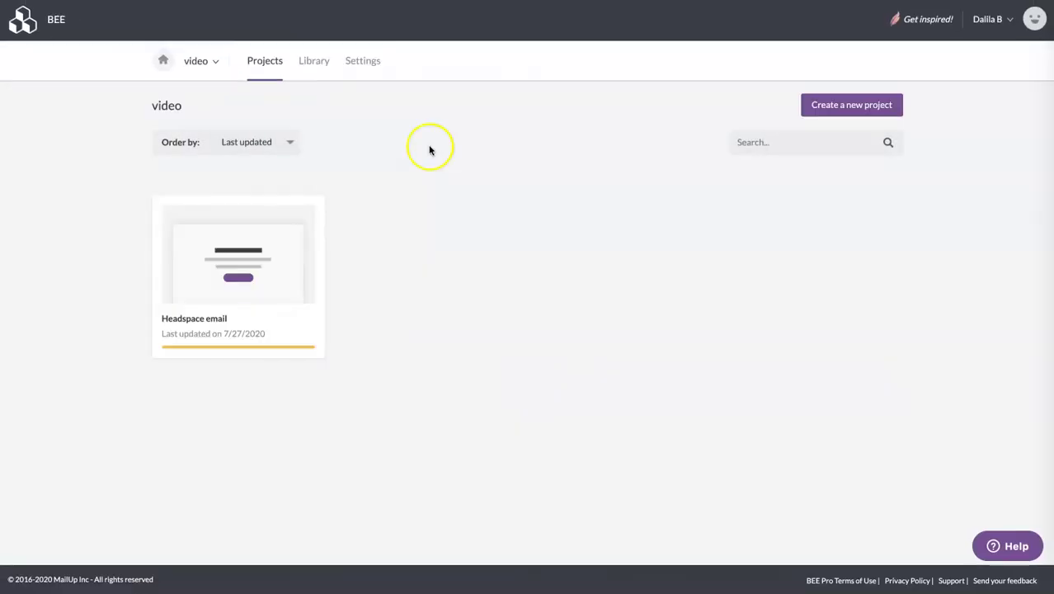
# - Open the Headspace email project and create a new message from the Empty template
pyautogui.click(280, 263)
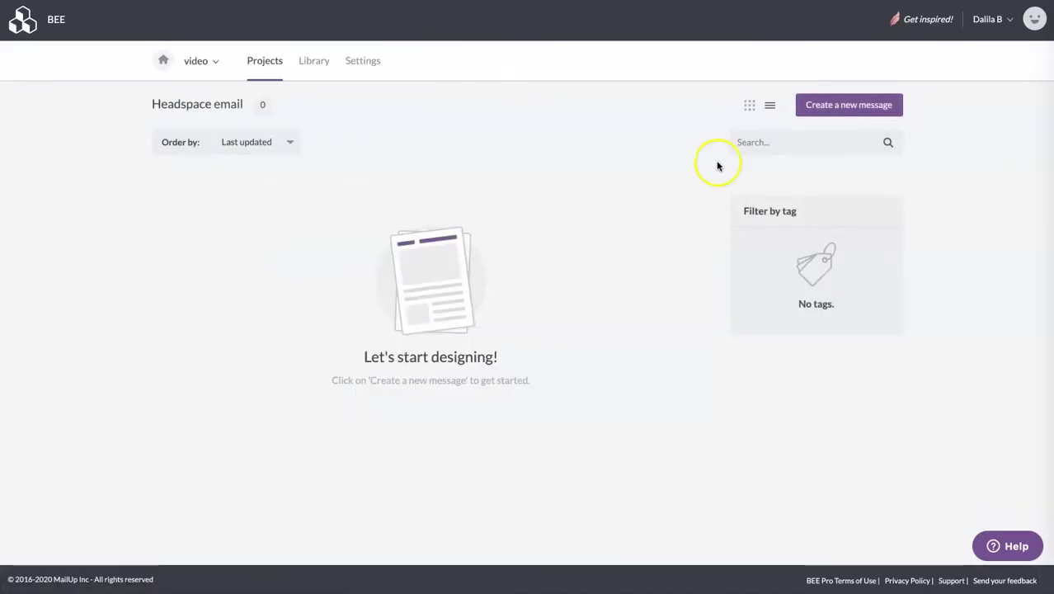
pyautogui.click(828, 106)
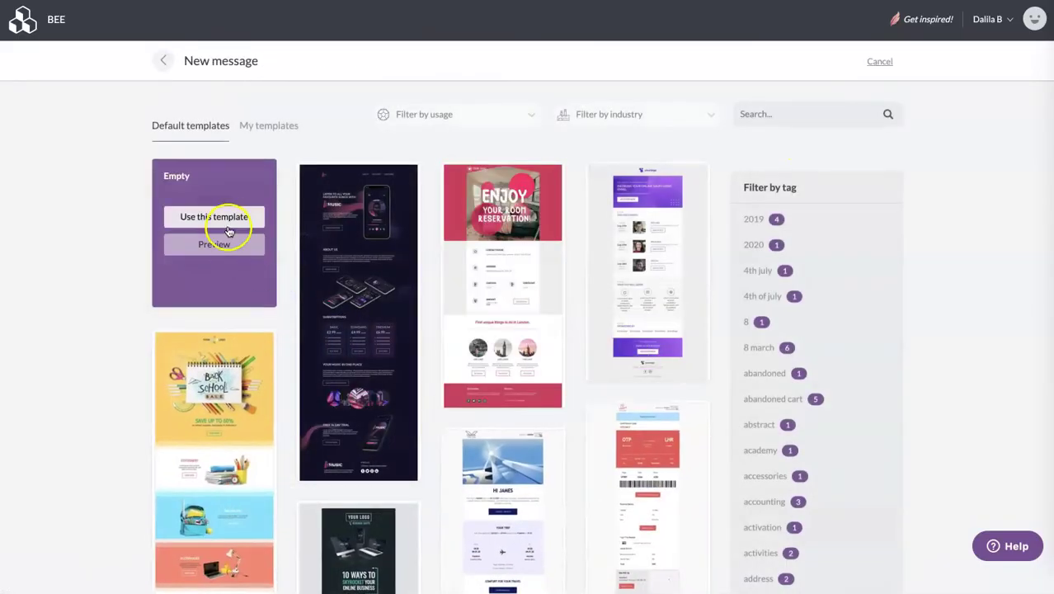
pyautogui.click(226, 219)
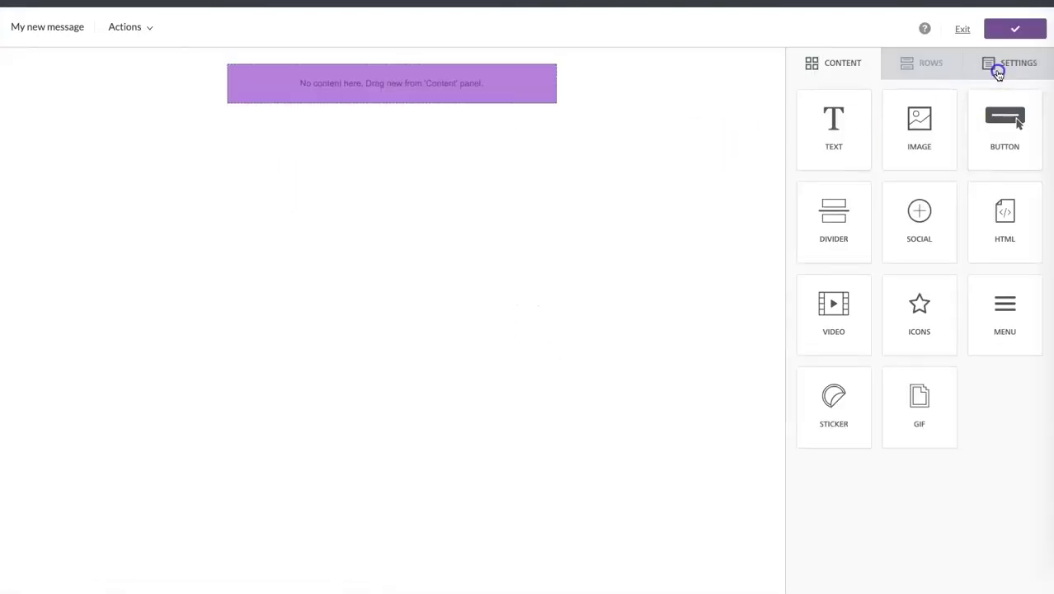
# - Set the message's content area width to 600px and its link color to orange #f57c30
pyautogui.click(998, 72)
pyautogui.moveTo(810, 150); pyautogui.dragTo(870, 153)
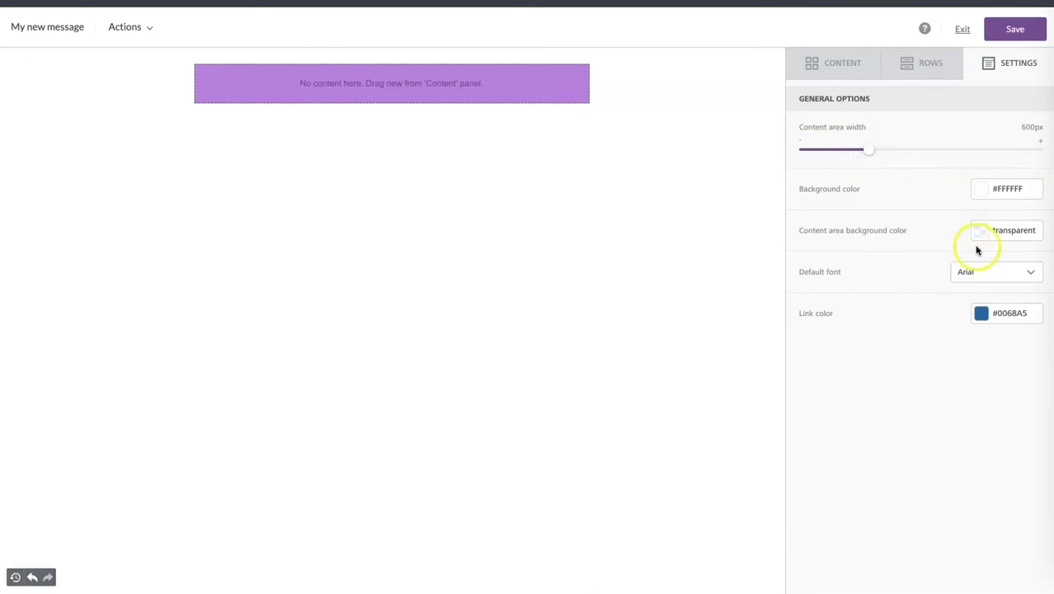
pyautogui.click(982, 314)
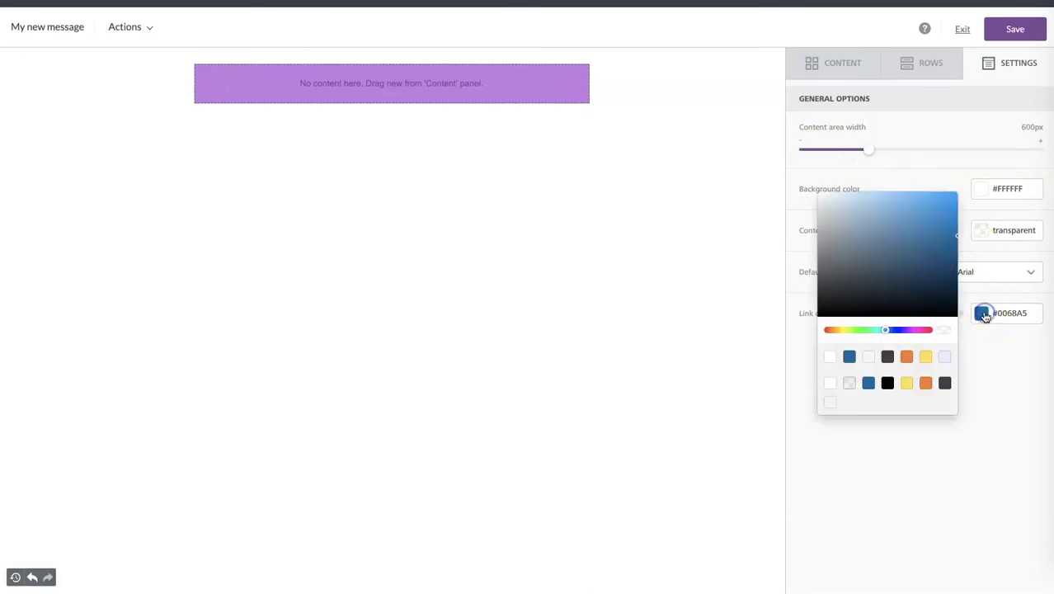
pyautogui.click(927, 384)
pyautogui.click(1008, 215)
# - Set the message's background color to #f4f4f7 and the content area background color to #ffffff
pyautogui.click(999, 190)
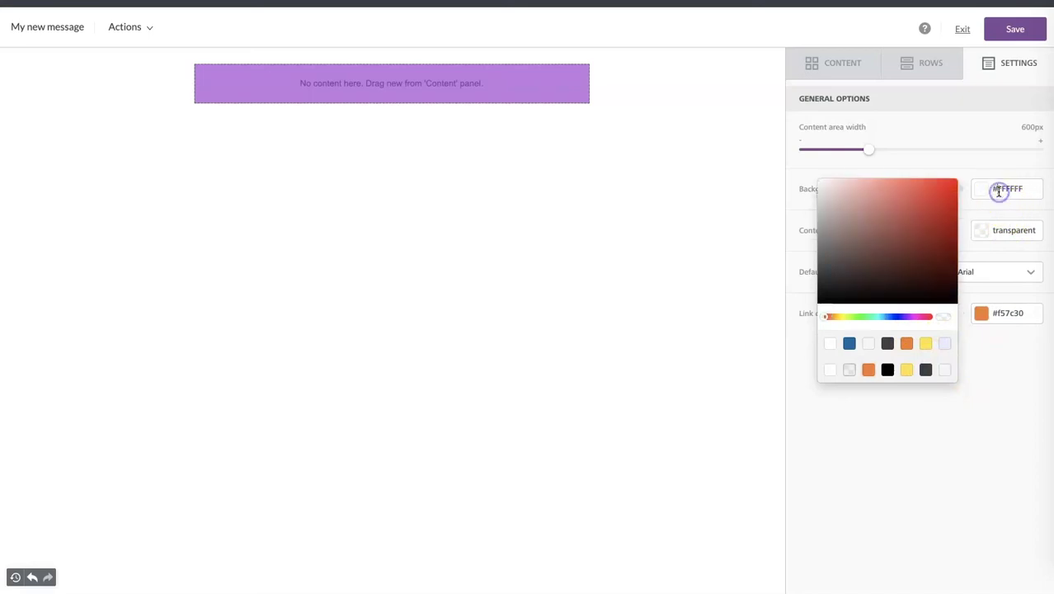
pyautogui.click(945, 370)
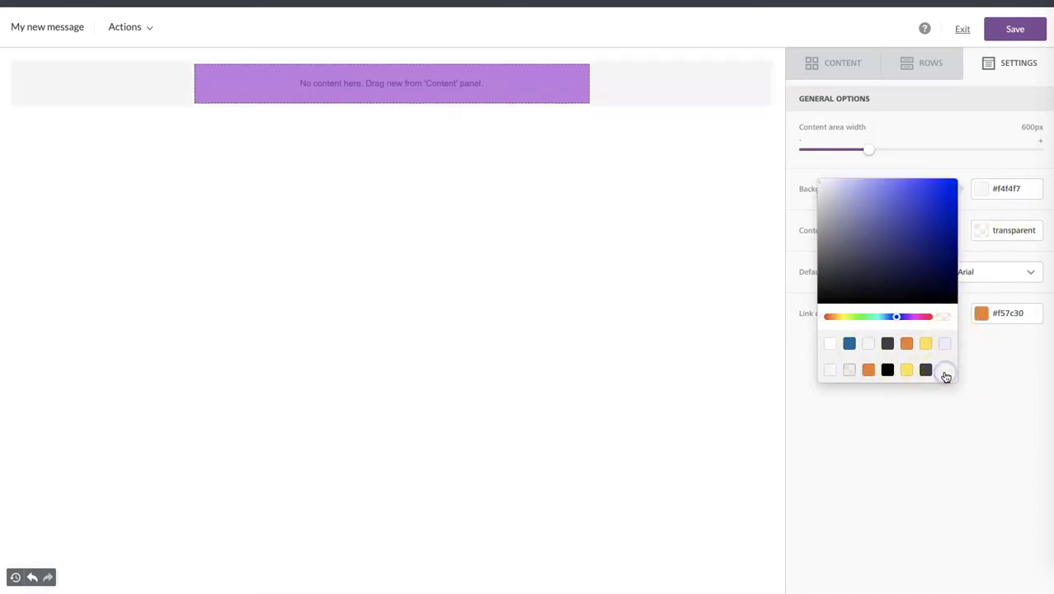
pyautogui.click(998, 231)
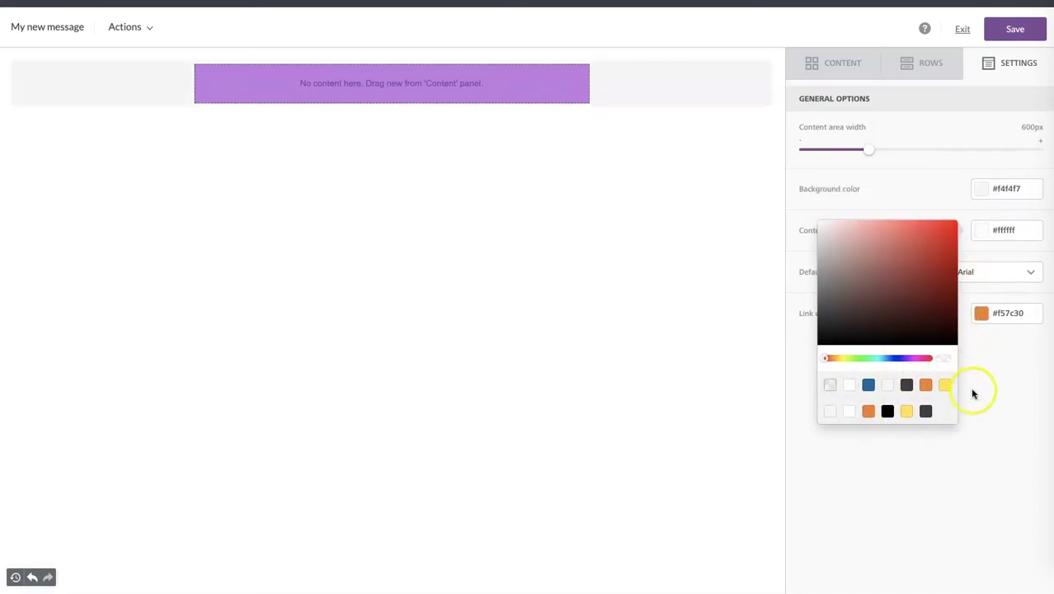
pyautogui.click(973, 394)
# - Add three empty single-column rows to the message, alongside the existing one
pyautogui.click(927, 63)
pyautogui.click(830, 110)
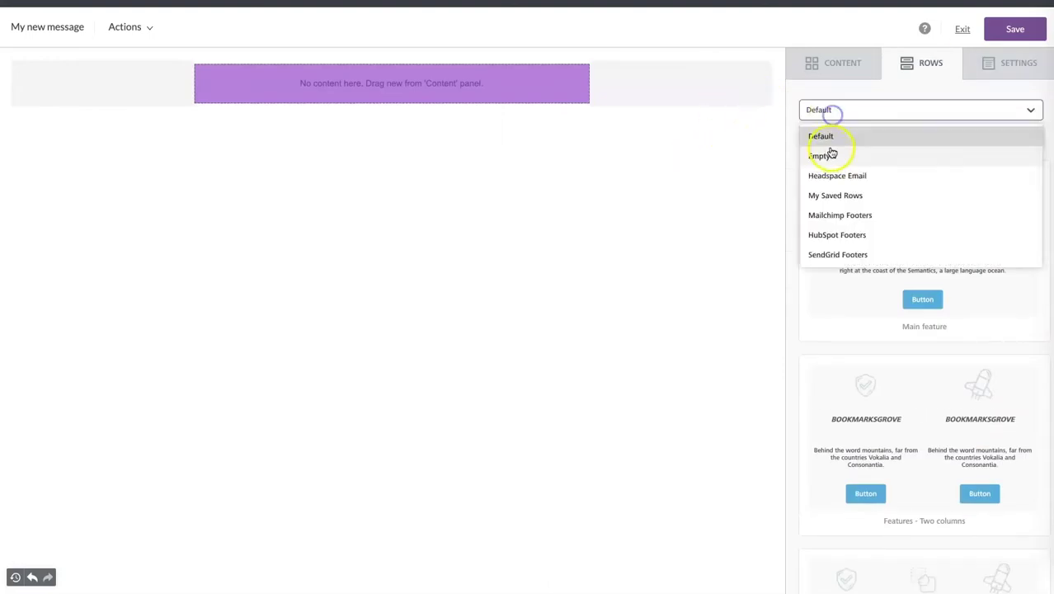
pyautogui.click(827, 152)
pyautogui.moveTo(863, 155); pyautogui.dragTo(688, 100)
pyautogui.moveTo(829, 145); pyautogui.dragTo(631, 150)
pyautogui.moveTo(927, 212); pyautogui.dragTo(648, 194)
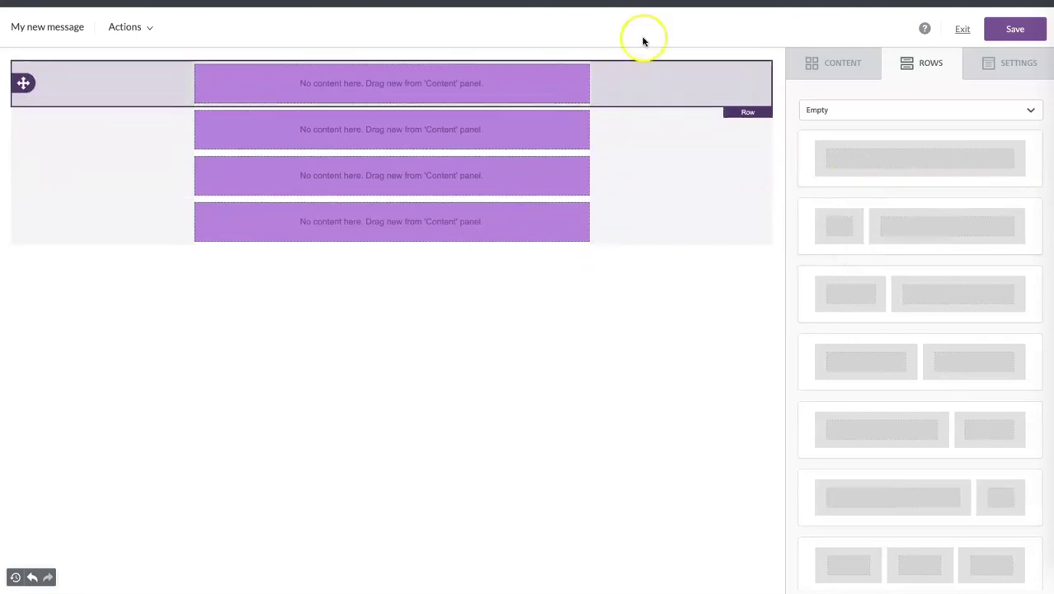
pyautogui.click(646, 96)
# - Place an image block in the first row and fill it with Headspace Logo.png from the headspace video folder
pyautogui.click(846, 66)
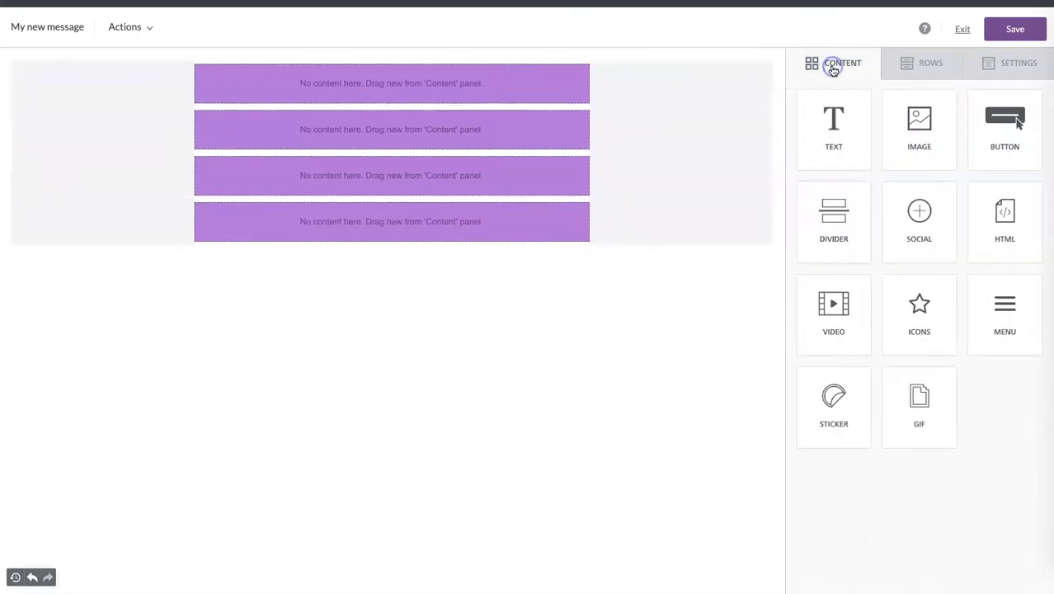
pyautogui.moveTo(917, 132); pyautogui.dragTo(557, 79)
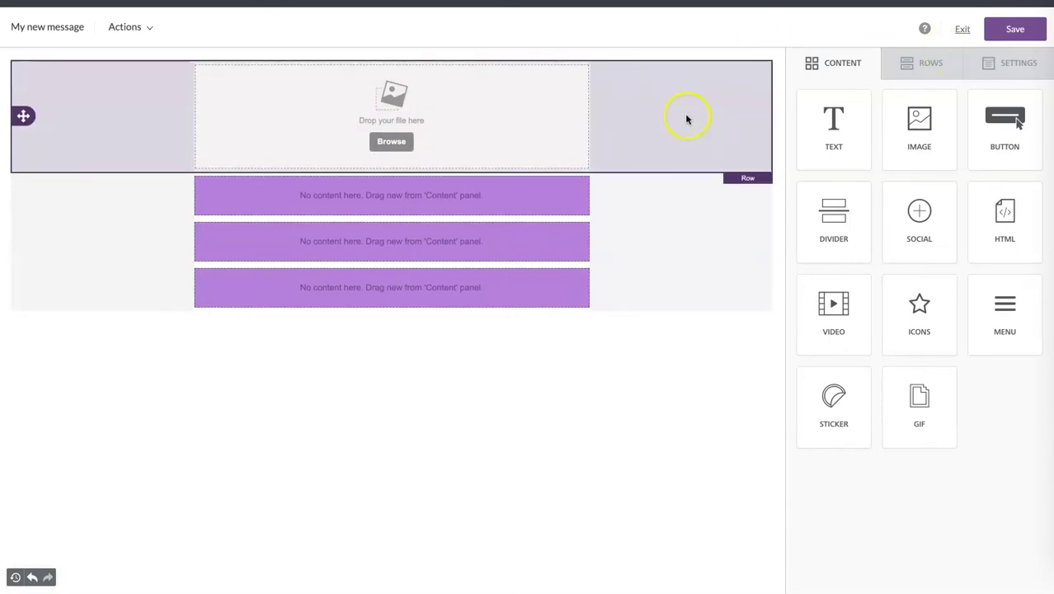
pyautogui.press('super+Tab')
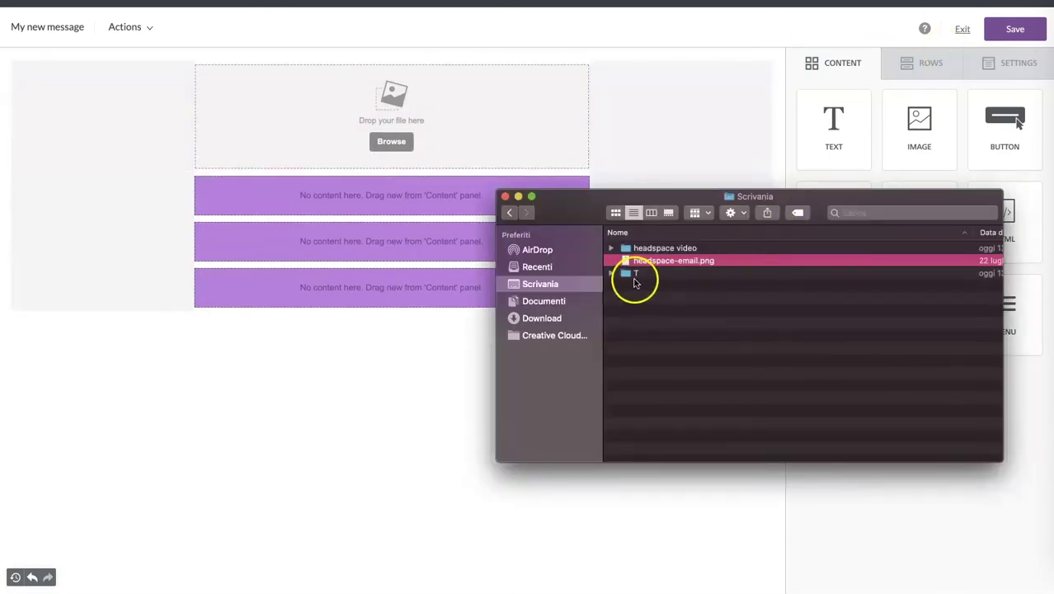
pyautogui.click(611, 248)
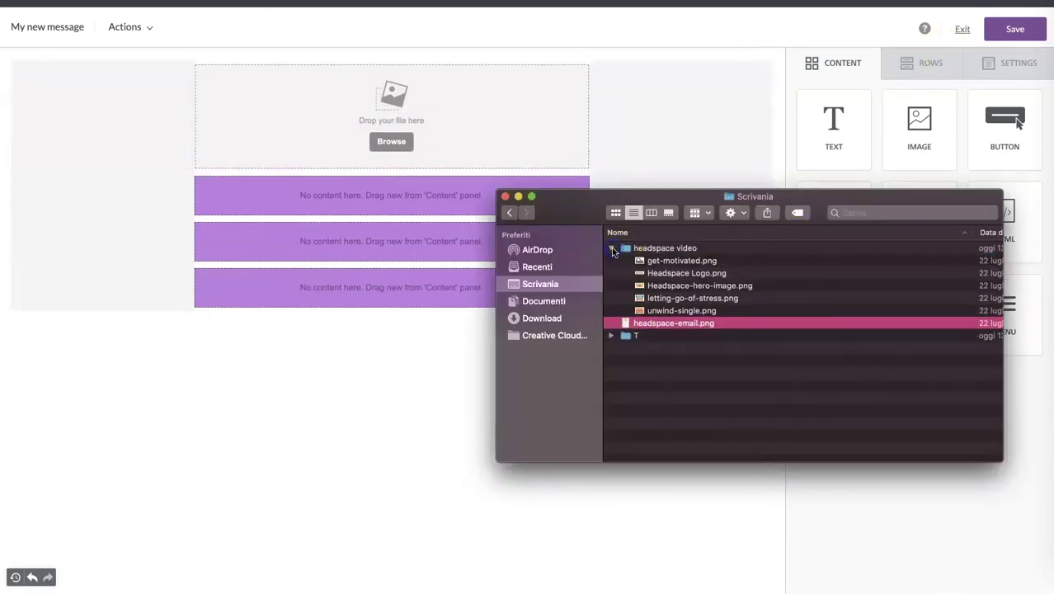
pyautogui.click(661, 275)
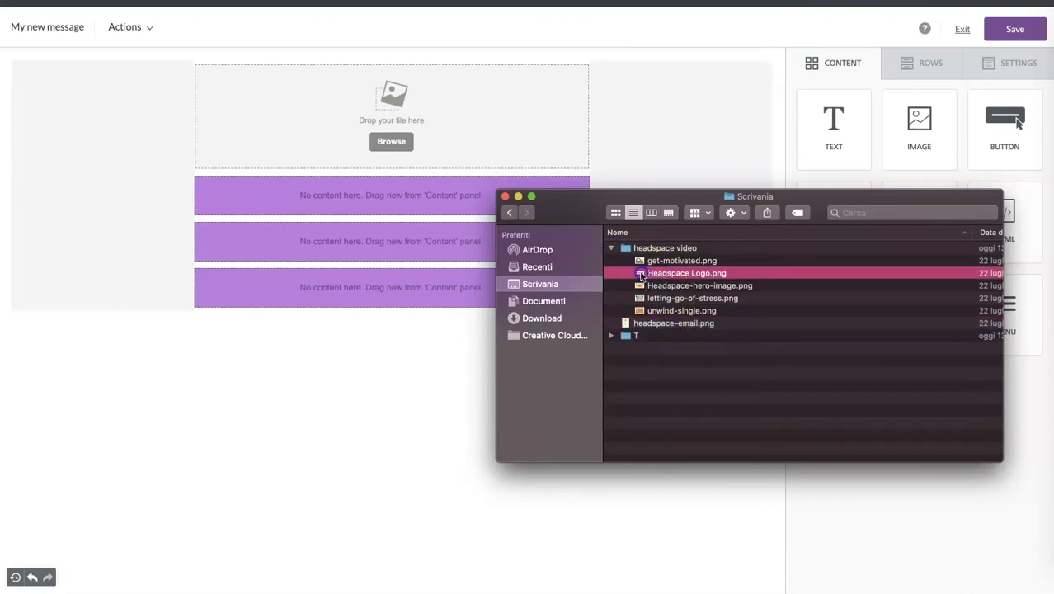
pyautogui.moveTo(642, 276); pyautogui.dragTo(415, 121)
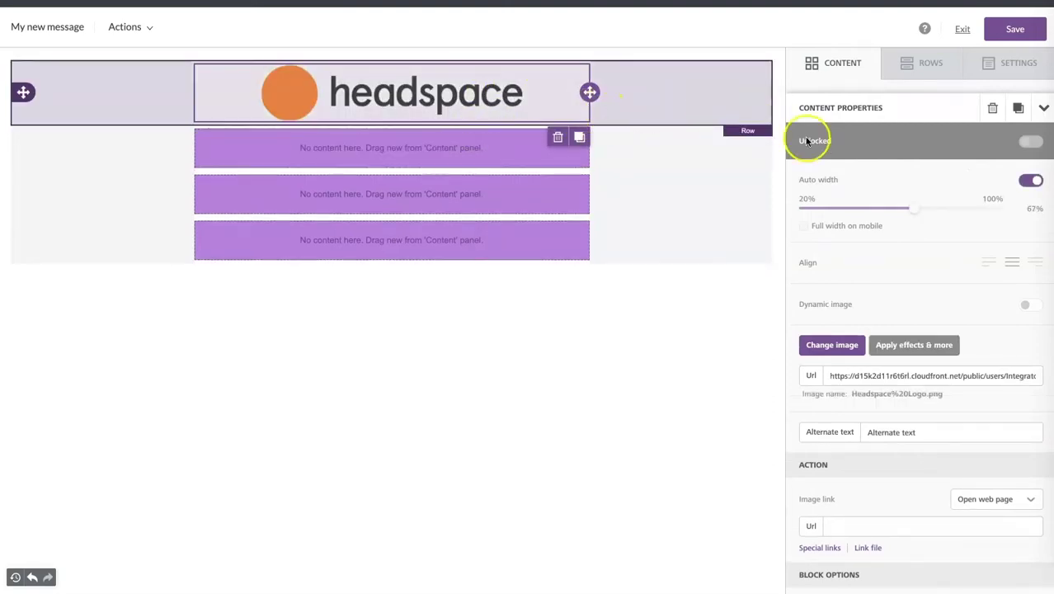
# - Turn off auto width for the logo image and reduce its width to 35%
pyautogui.click(1030, 181)
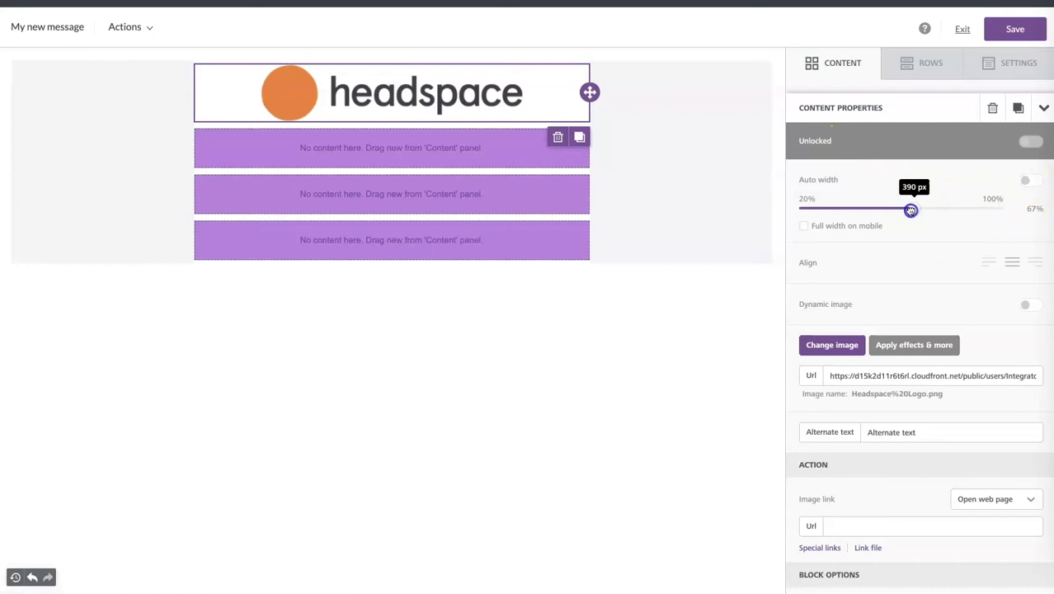
pyautogui.moveTo(911, 210); pyautogui.dragTo(829, 212)
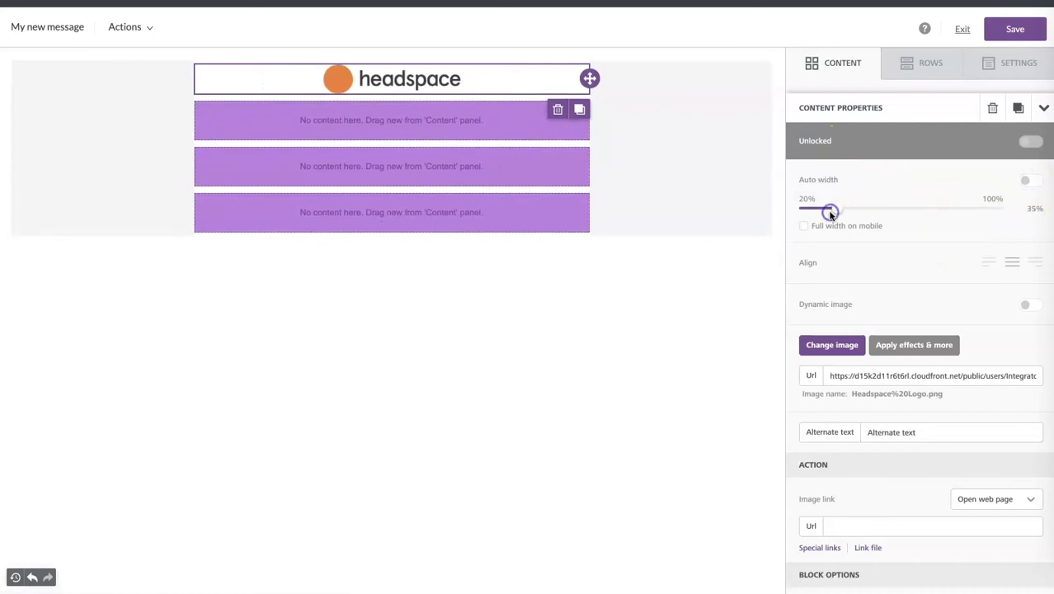
# - Enable per-side padding for the logo image and set top, right and left to 25 and bottom to 10
pyautogui.scroll(-2, 904, 331)
pyautogui.scroll(-1, 864, 532)
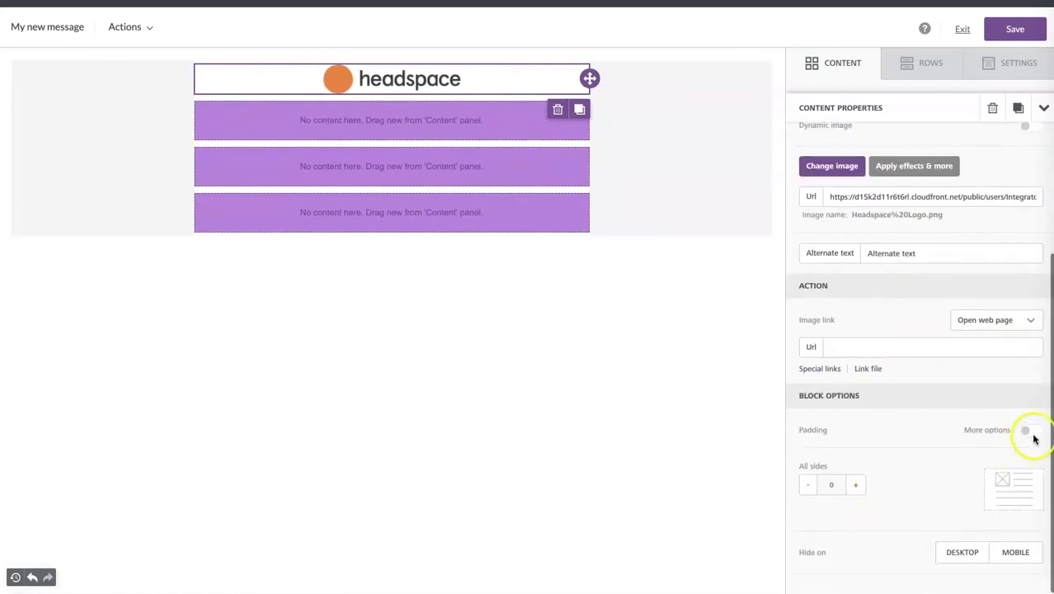
pyautogui.click(1029, 430)
pyautogui.scroll(-1, 859, 451)
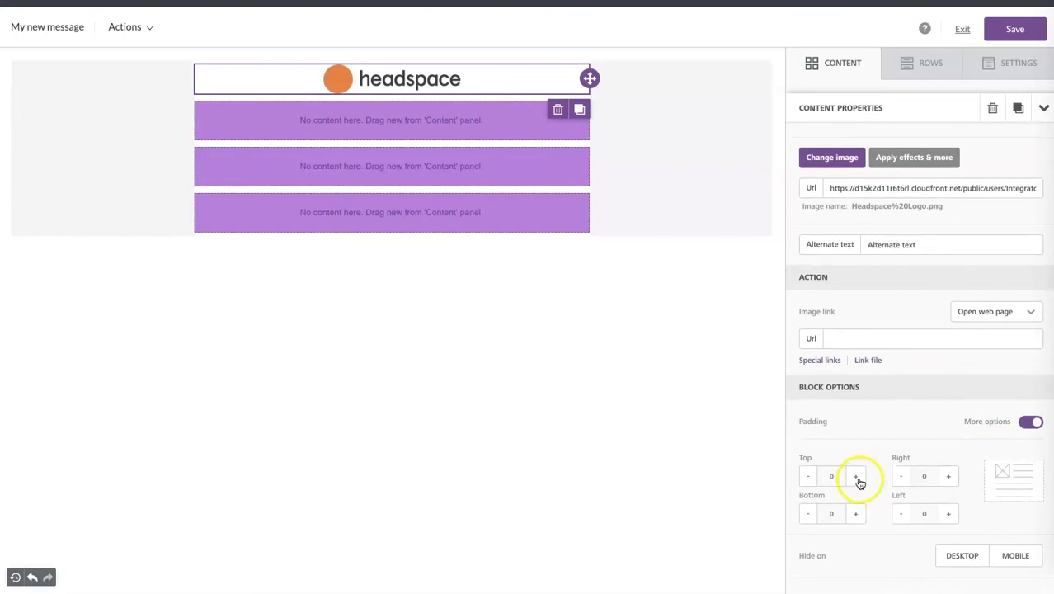
pyautogui.click(857, 477)
pyautogui.click(856, 477)
pyautogui.click(856, 476)
pyautogui.click(949, 477)
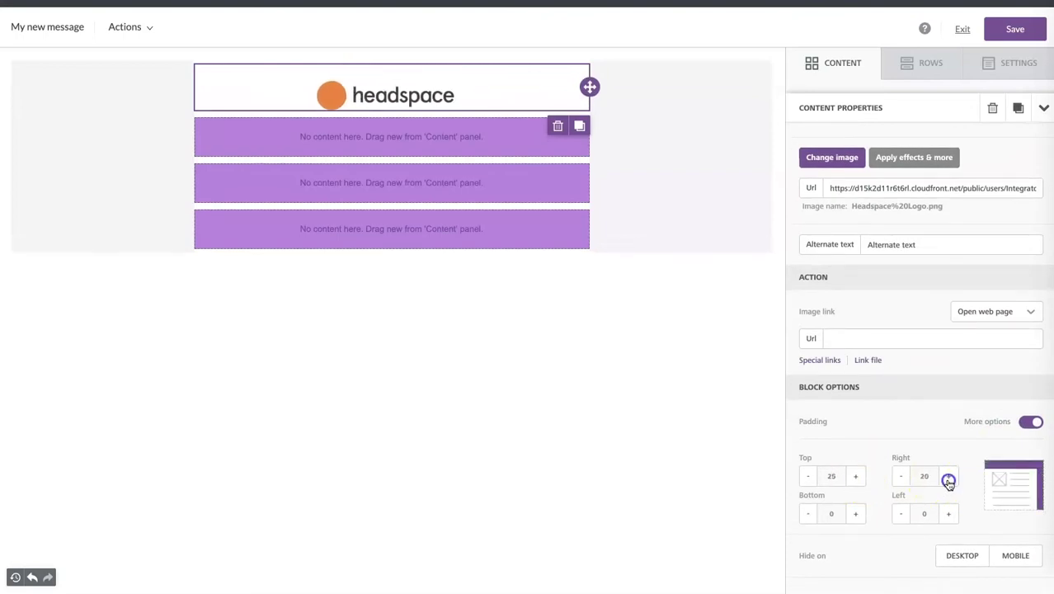
pyautogui.click(949, 477)
pyautogui.click(947, 513)
pyautogui.click(947, 513)
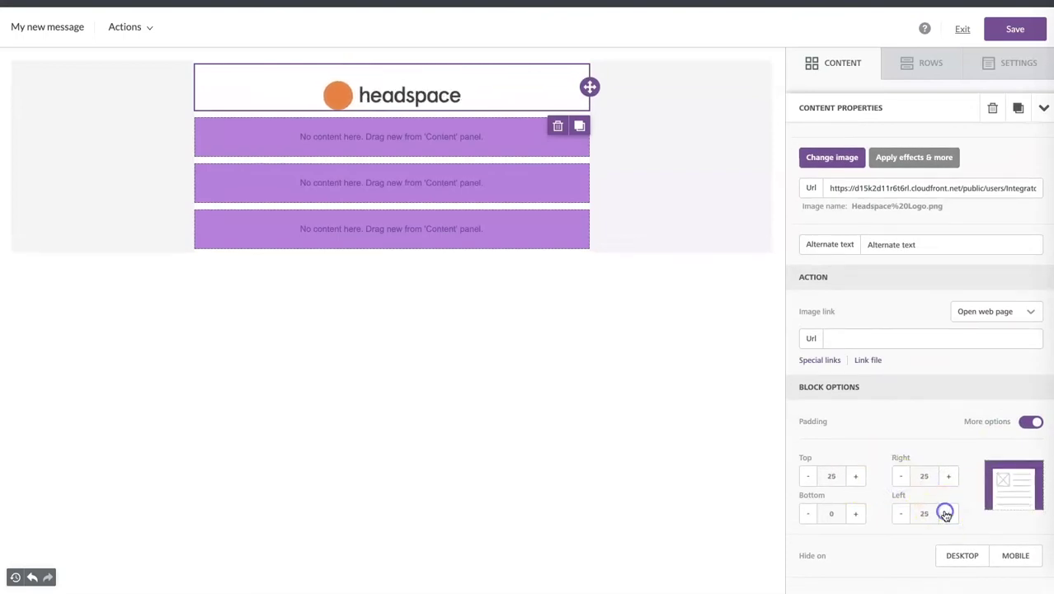
pyautogui.click(859, 513)
pyautogui.click(859, 514)
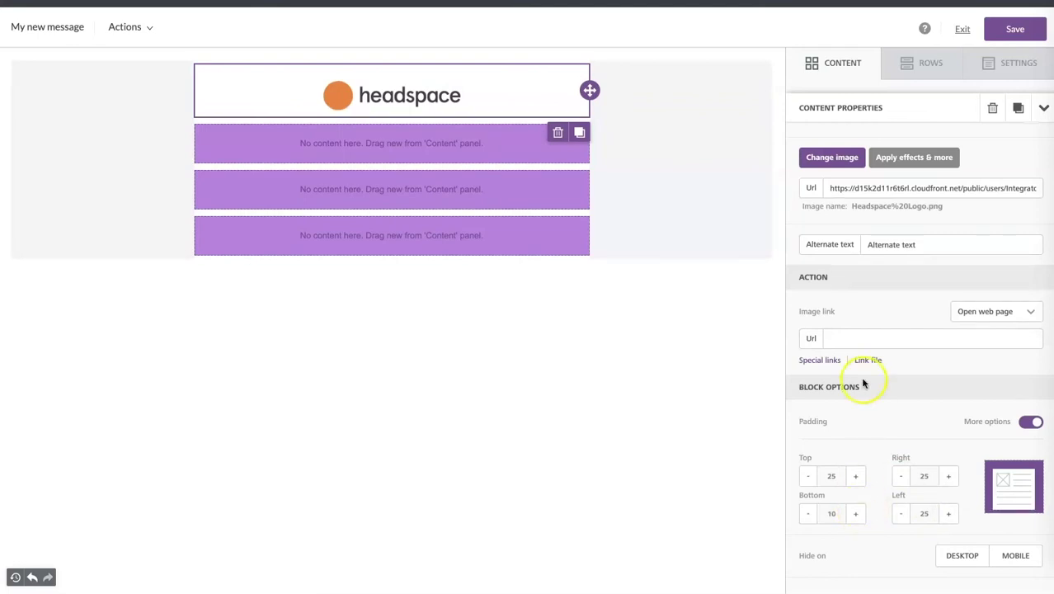
# - Enter "Headspace Logo" as the logo image's alternate text
pyautogui.scroll(3, 858, 268)
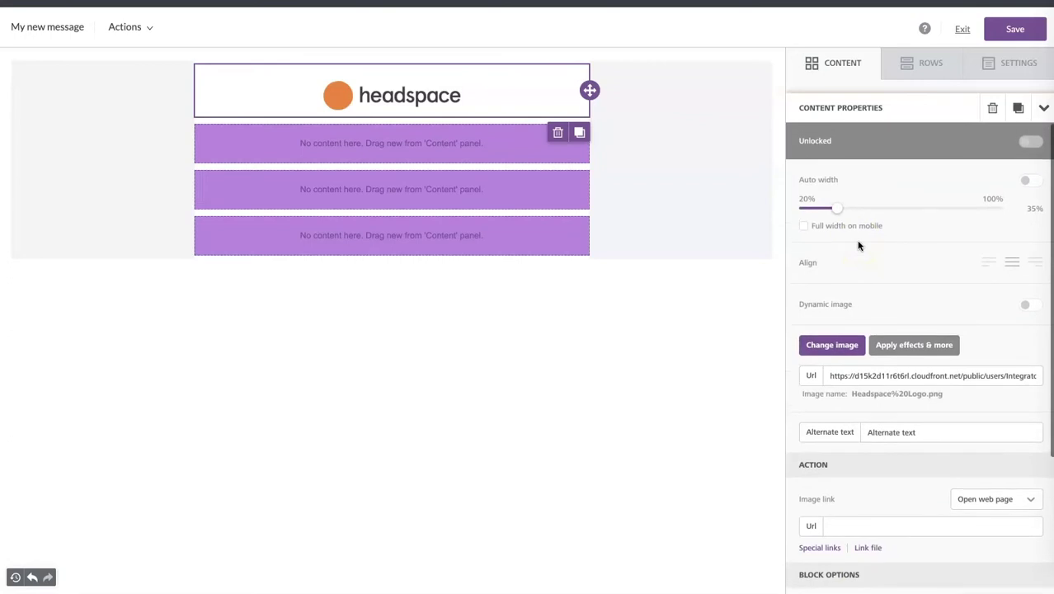
pyautogui.click(884, 436)
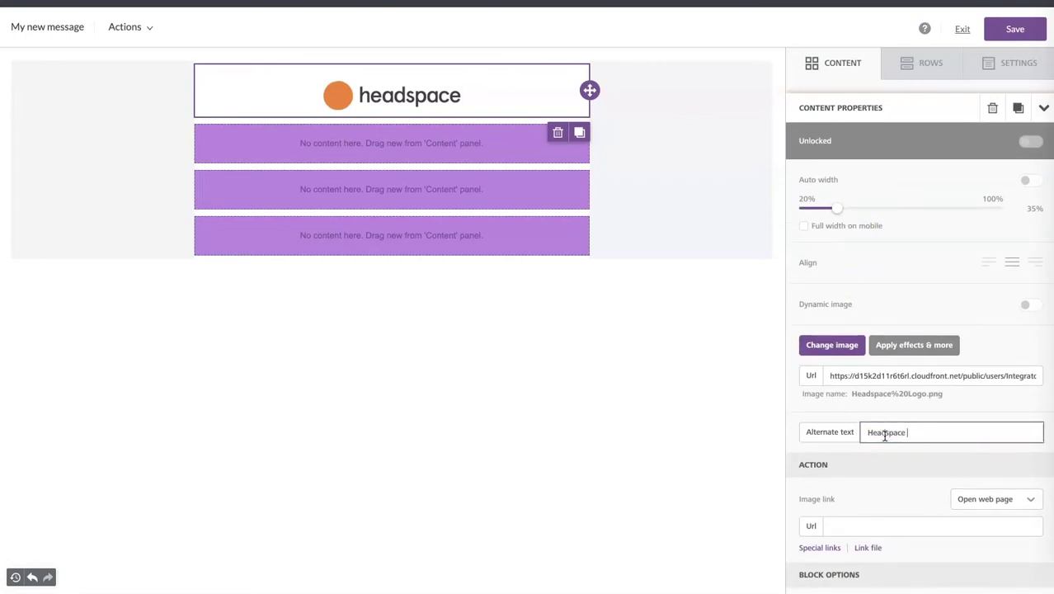
pyautogui.click(854, 529)
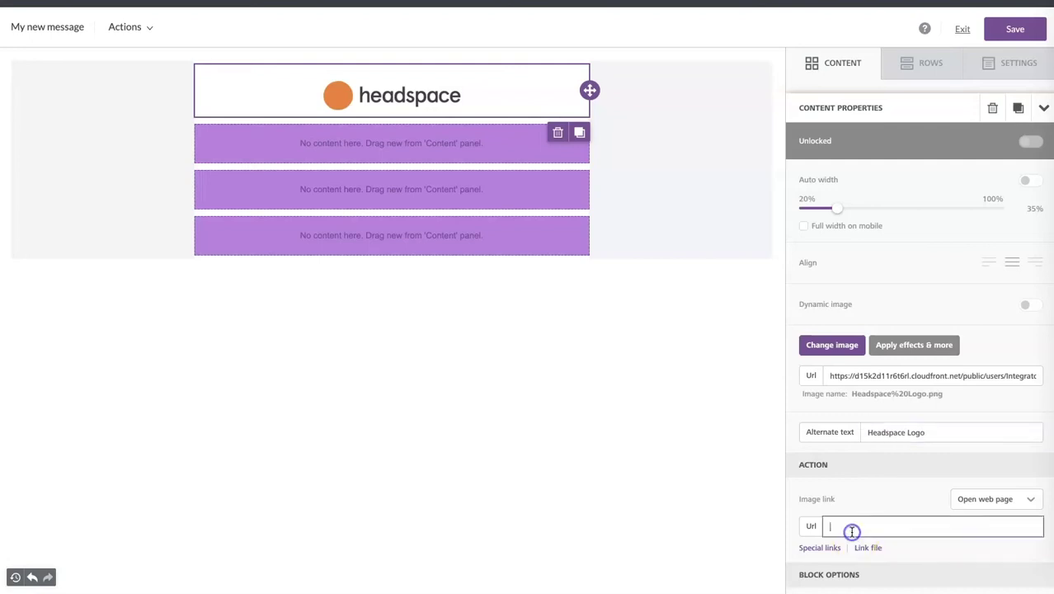
pyautogui.scroll(-3, 852, 528)
pyautogui.scroll(1, 852, 528)
# - Set the content background color of the logo row to the yellow #ffe14f
pyautogui.click(648, 105)
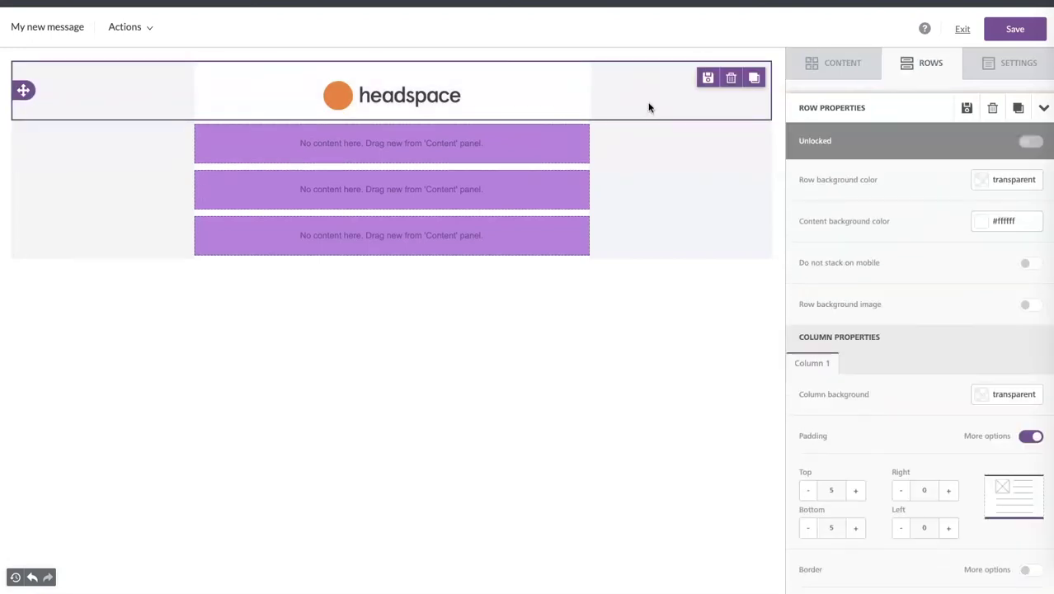
pyautogui.click(1004, 222)
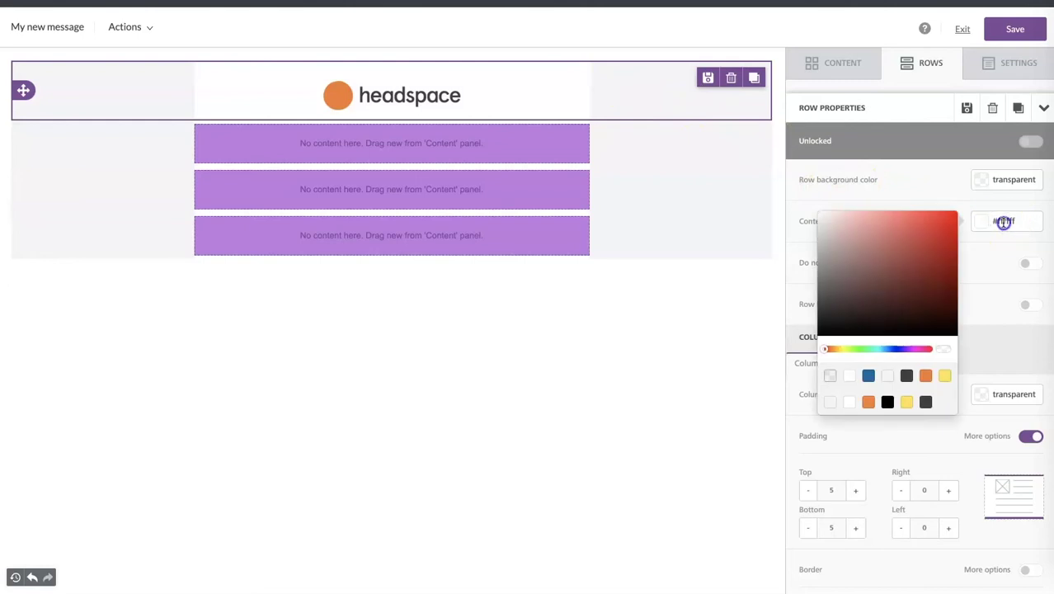
pyautogui.click(906, 403)
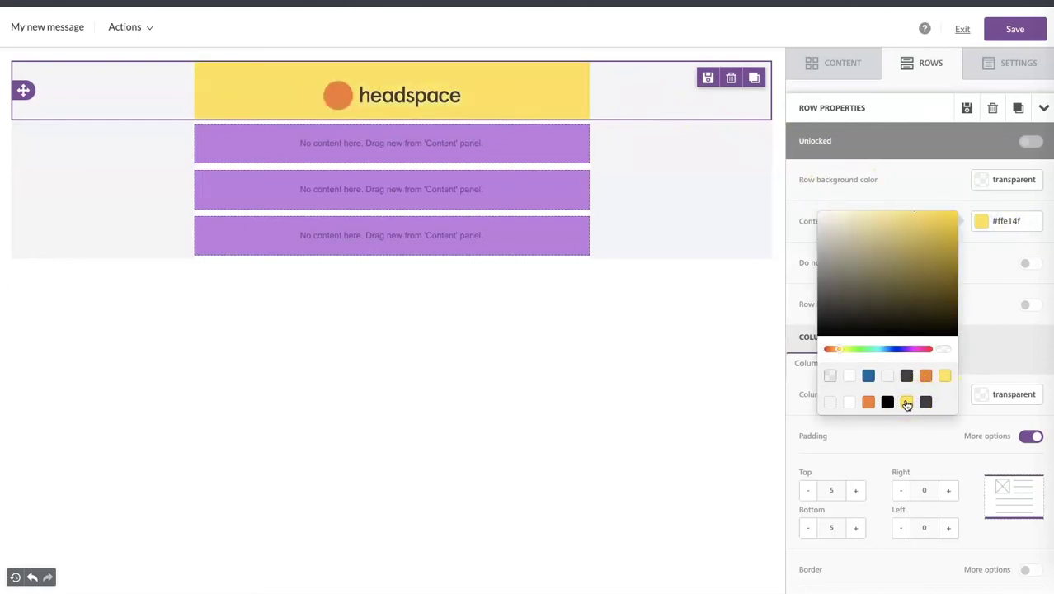
pyautogui.click(923, 181)
# - Add a text block below the logo in the yellow row and open its text for editing
pyautogui.click(633, 142)
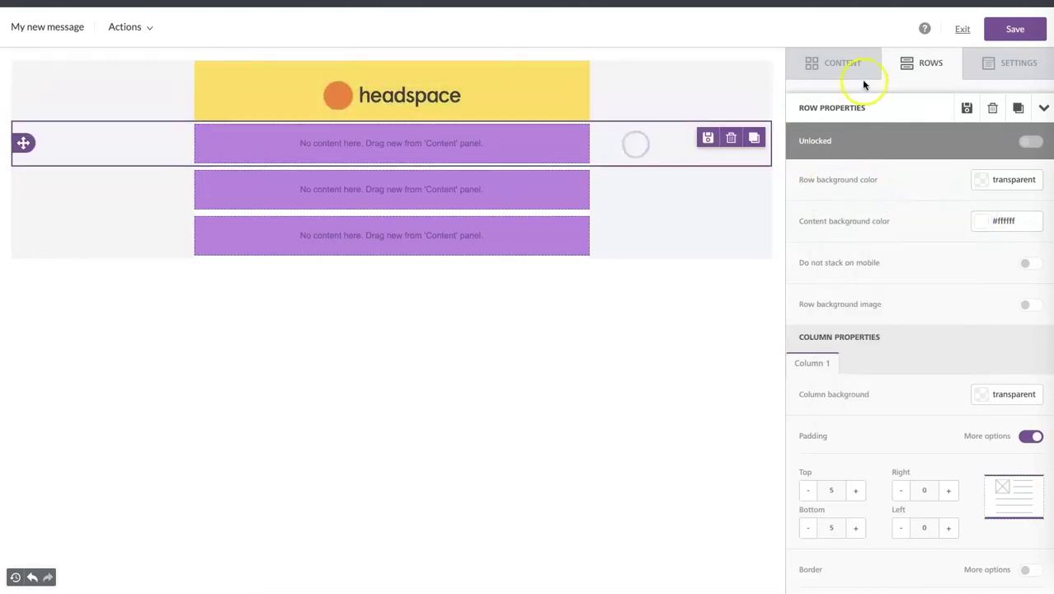
pyautogui.click(843, 64)
pyautogui.moveTo(832, 119); pyautogui.dragTo(507, 112)
pyautogui.click(515, 136)
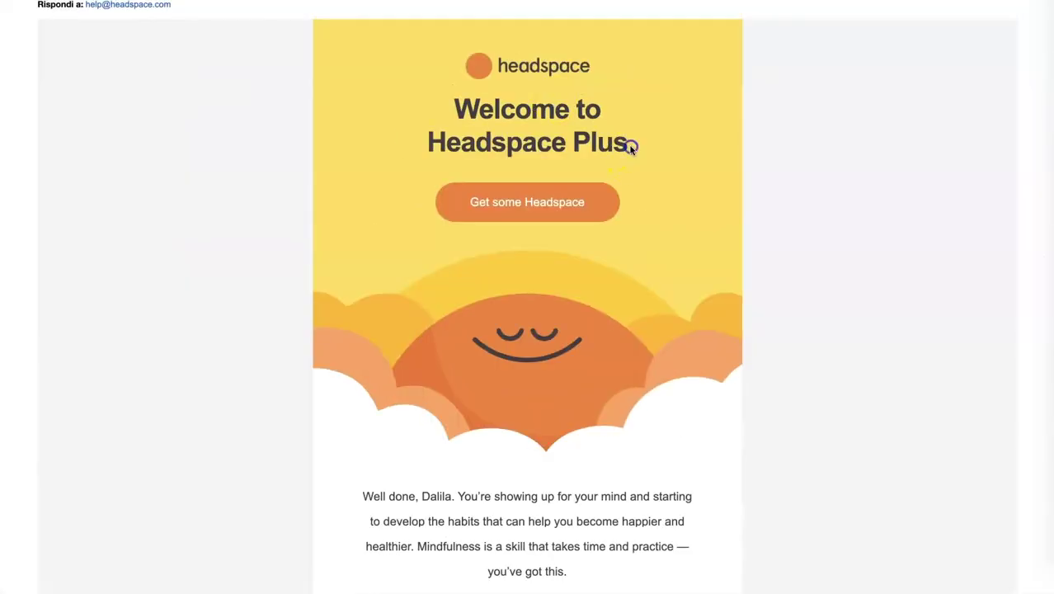
# - Copy the heading "Welcome to Headspace Plus" from the reference email and replace the text block's placeholder with it
pyautogui.moveTo(630, 146); pyautogui.dragTo(462, 106)
pyautogui.hotkey('ctrl', 'c')
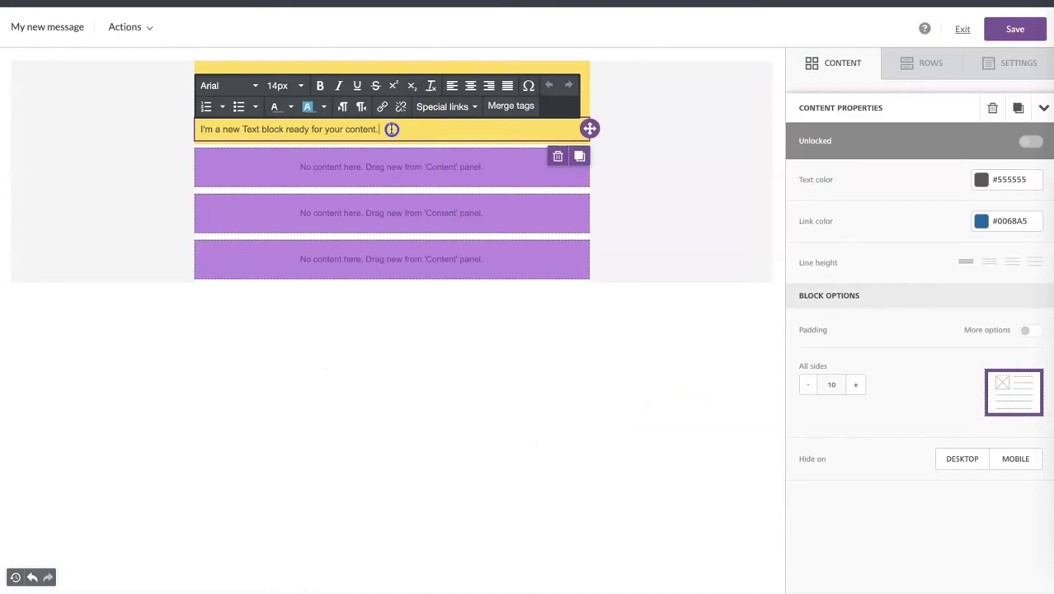
pyautogui.moveTo(392, 128); pyautogui.dragTo(200, 125)
pyautogui.hotkey('ctrl', 'v')
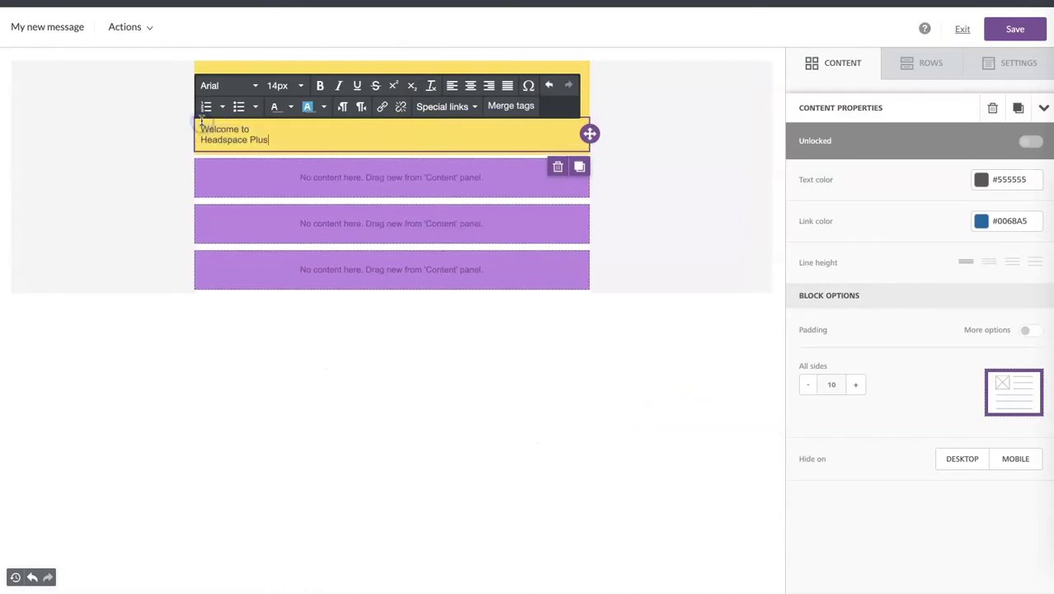
# - Center the "Welcome to Headspace Plus" heading, set its font size to 38px and make it bold
pyautogui.moveTo(286, 138); pyautogui.dragTo(196, 127)
pyautogui.click(470, 86)
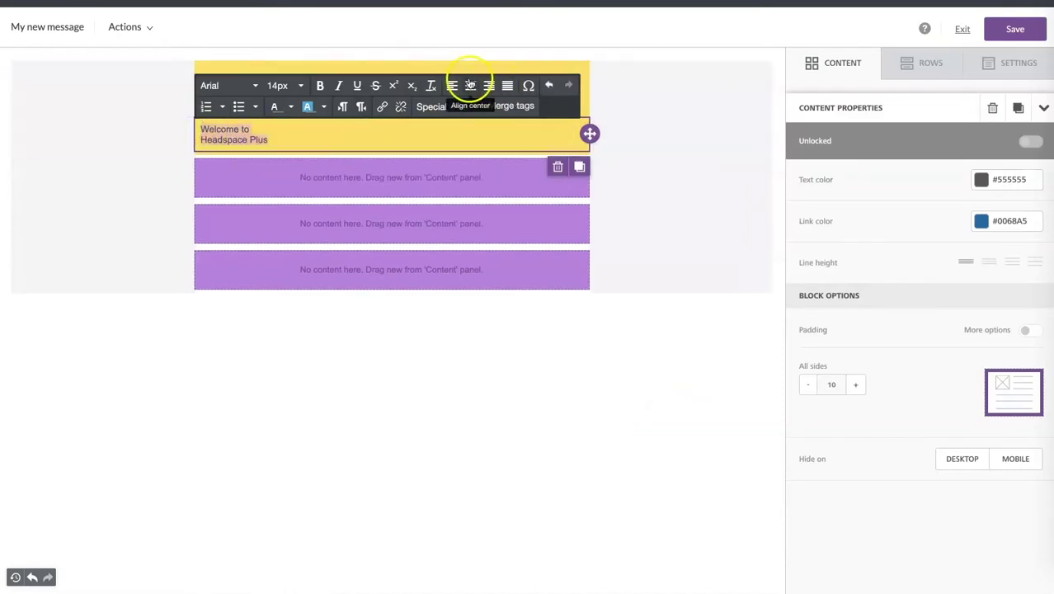
pyautogui.click(301, 87)
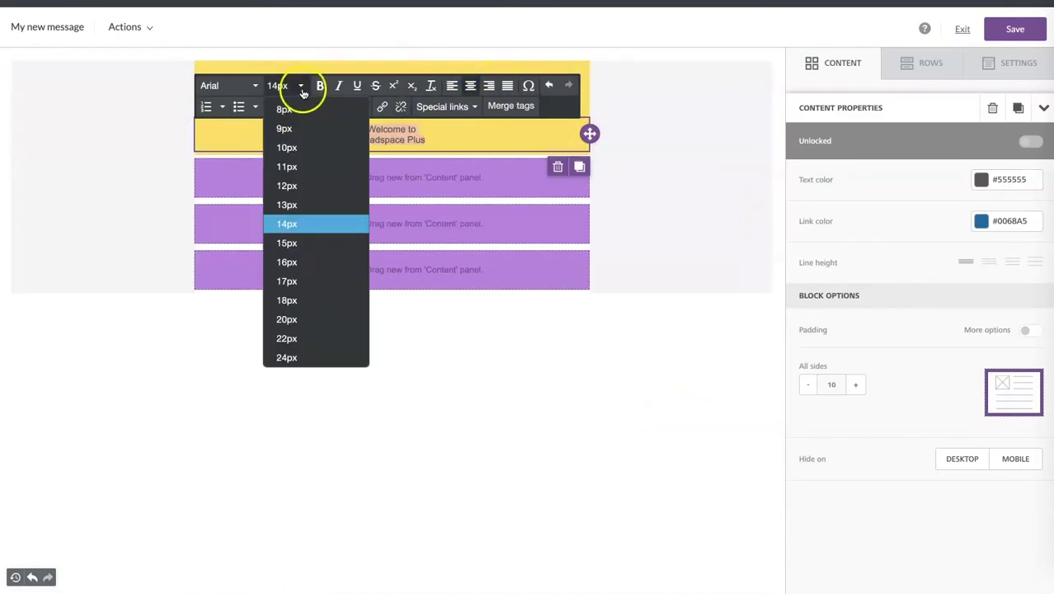
pyautogui.scroll(-5, 306, 288)
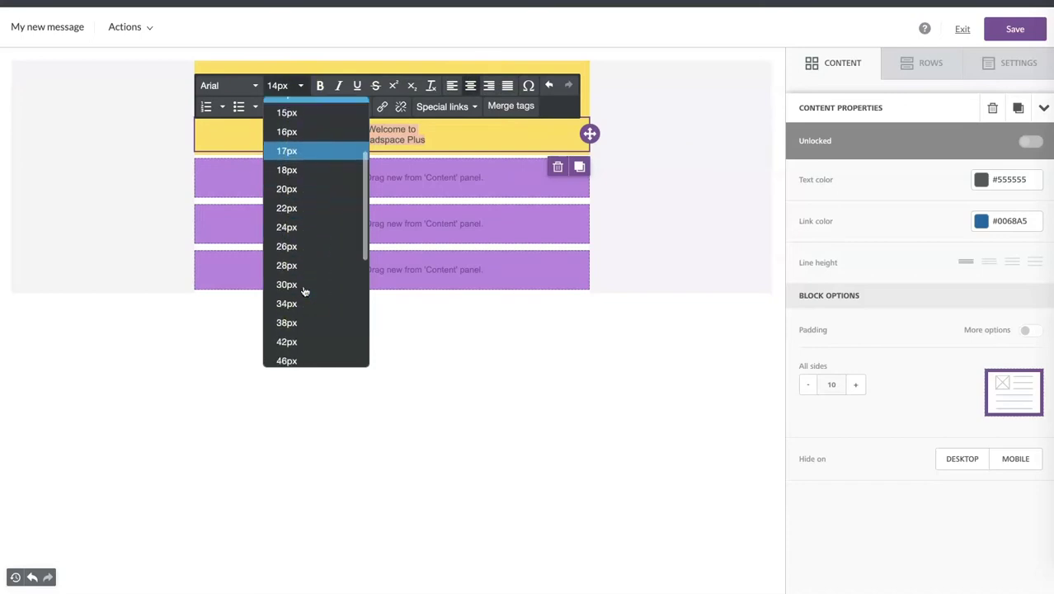
pyautogui.click(302, 288)
pyautogui.click(319, 86)
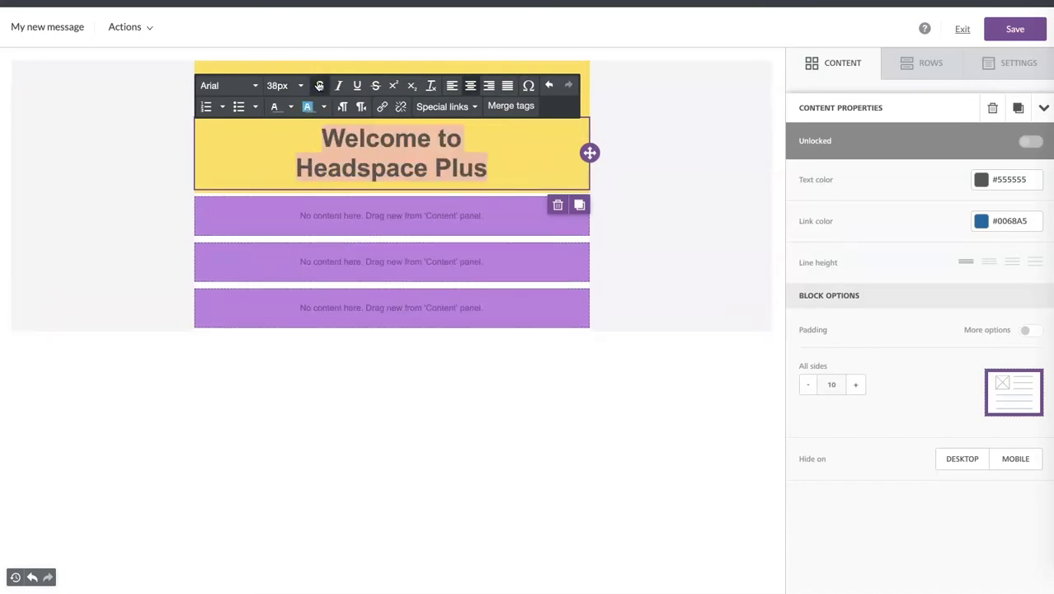
# - Set the heading's text color to #403e44 and its bottom padding alone to 25
pyautogui.click(980, 179)
pyautogui.click(887, 360)
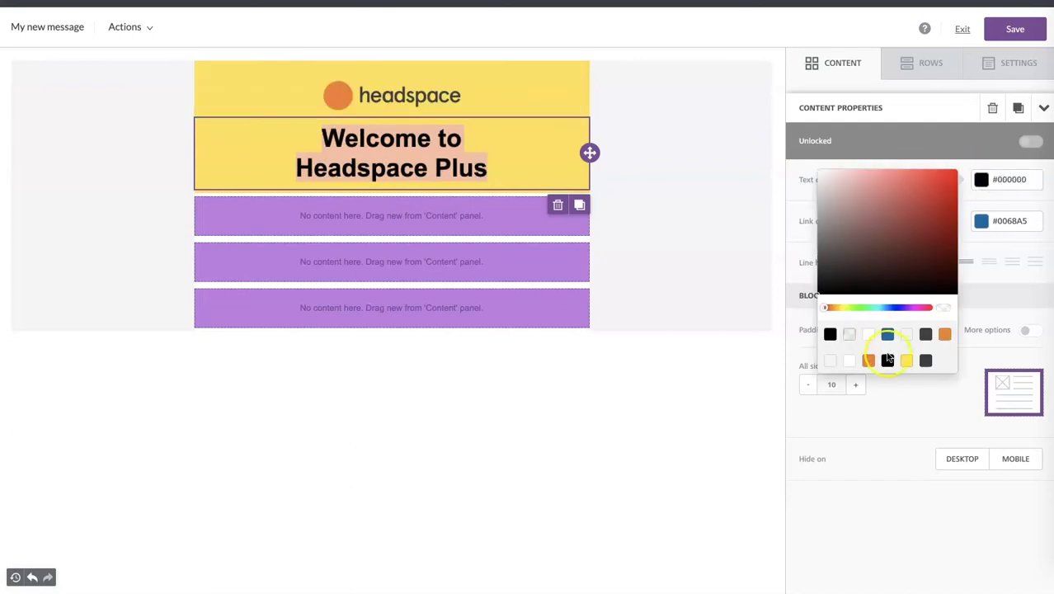
pyautogui.click(926, 360)
pyautogui.click(426, 167)
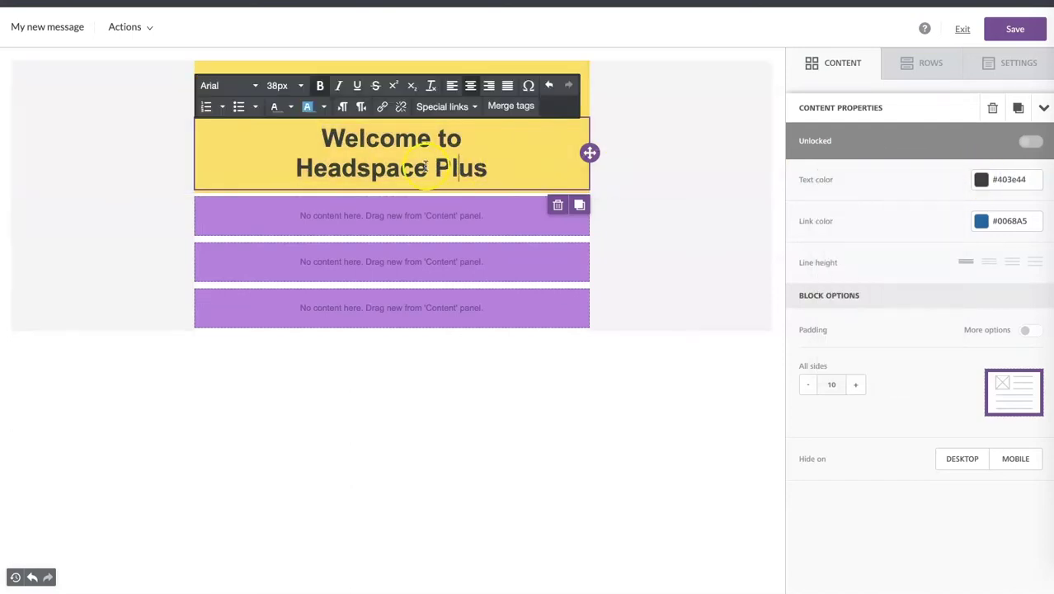
pyautogui.click(1029, 331)
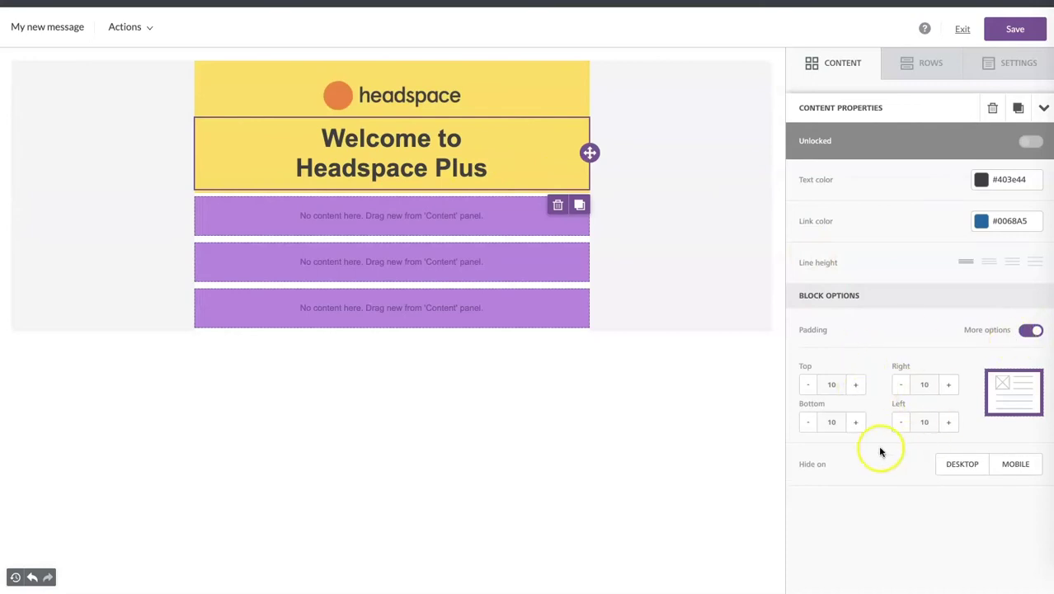
pyautogui.click(856, 428)
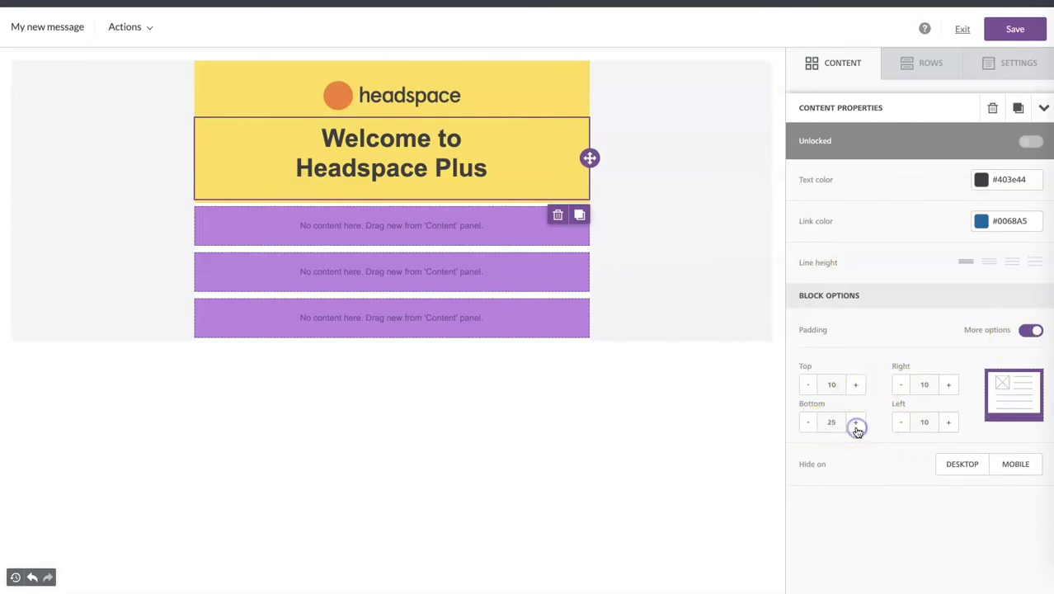
# - Place an image block in the row below the heading and fill it with Headspace-hero-image.png from the headspace video folder
pyautogui.click(647, 216)
pyautogui.click(832, 68)
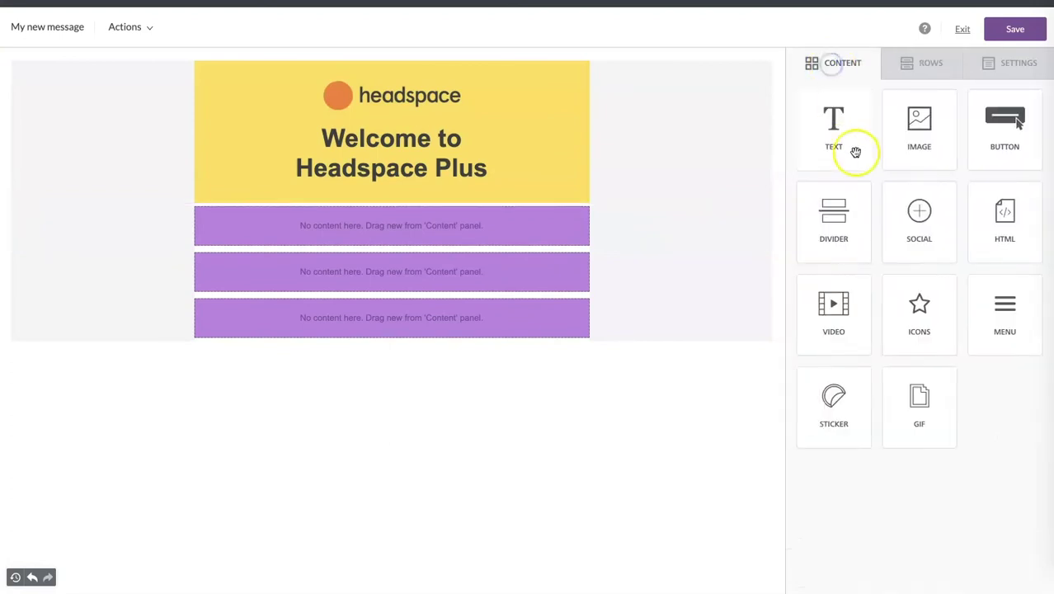
pyautogui.moveTo(927, 143); pyautogui.dragTo(532, 207)
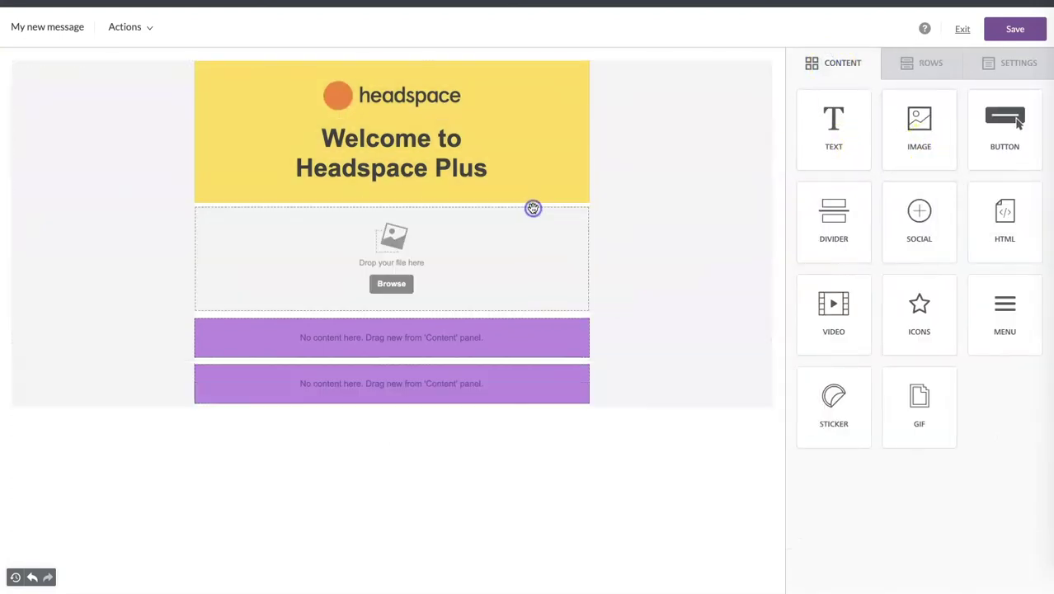
pyautogui.click(523, 260)
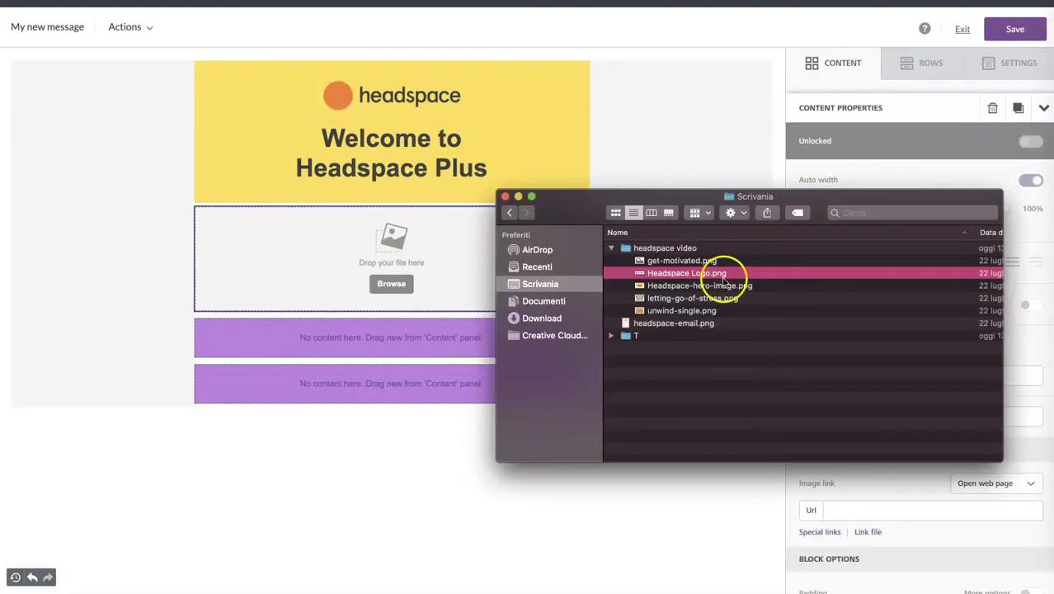
pyautogui.moveTo(645, 290); pyautogui.dragTo(377, 280)
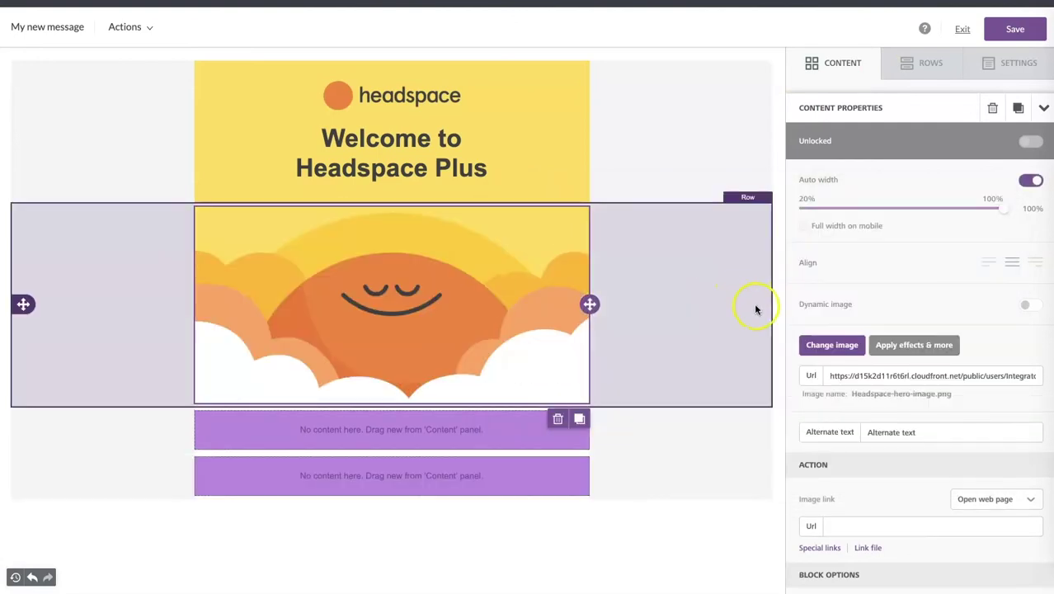
# - Check the layout against the reference email and move the empty row below the hero image up between the heading and the image
pyautogui.click(755, 305)
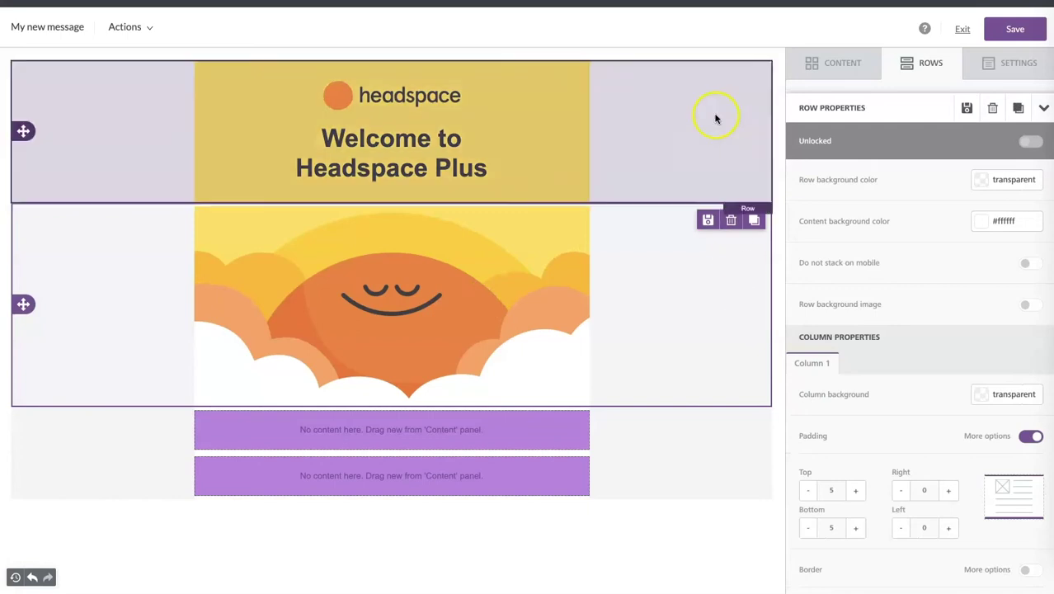
pyautogui.click(716, 118)
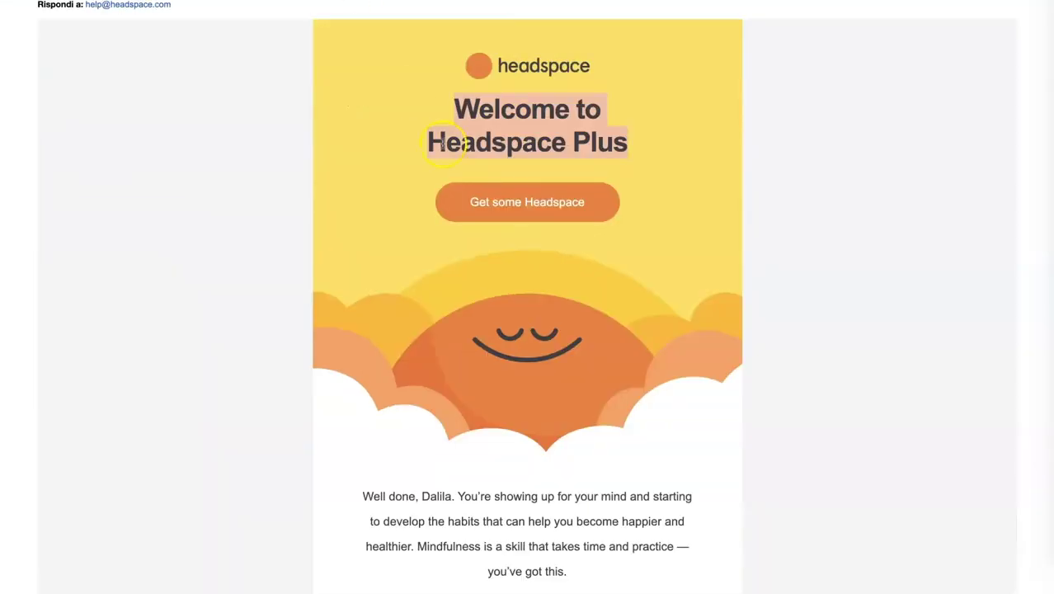
pyautogui.click(482, 144)
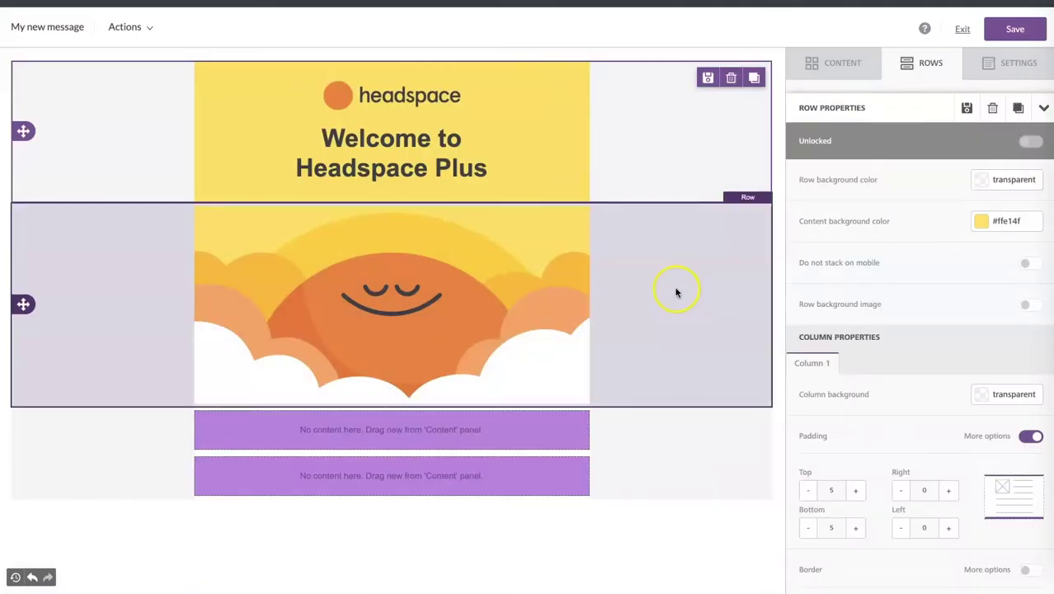
pyautogui.click(716, 439)
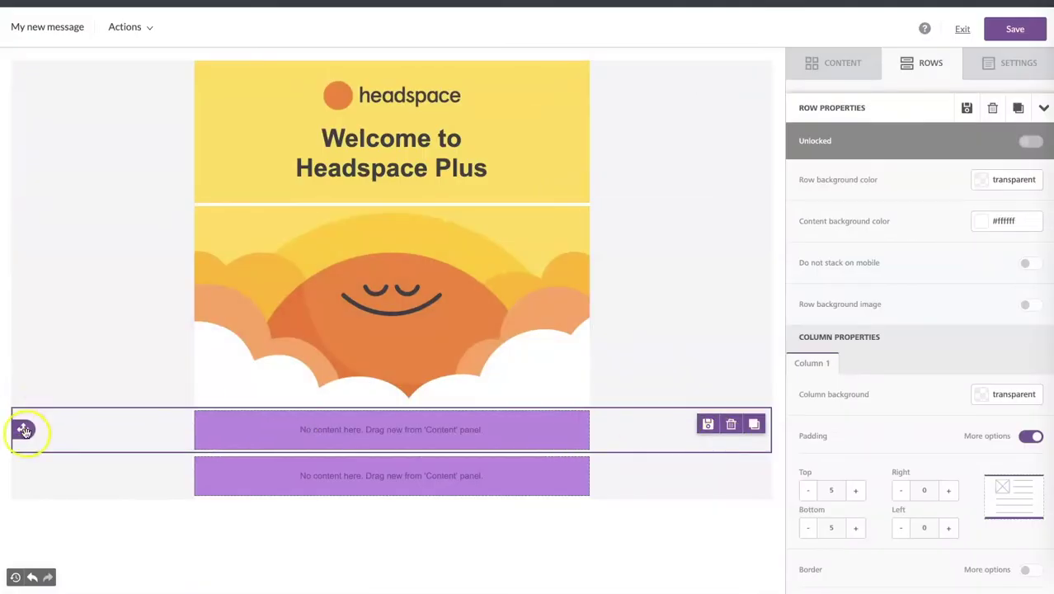
pyautogui.moveTo(24, 430); pyautogui.dragTo(26, 207)
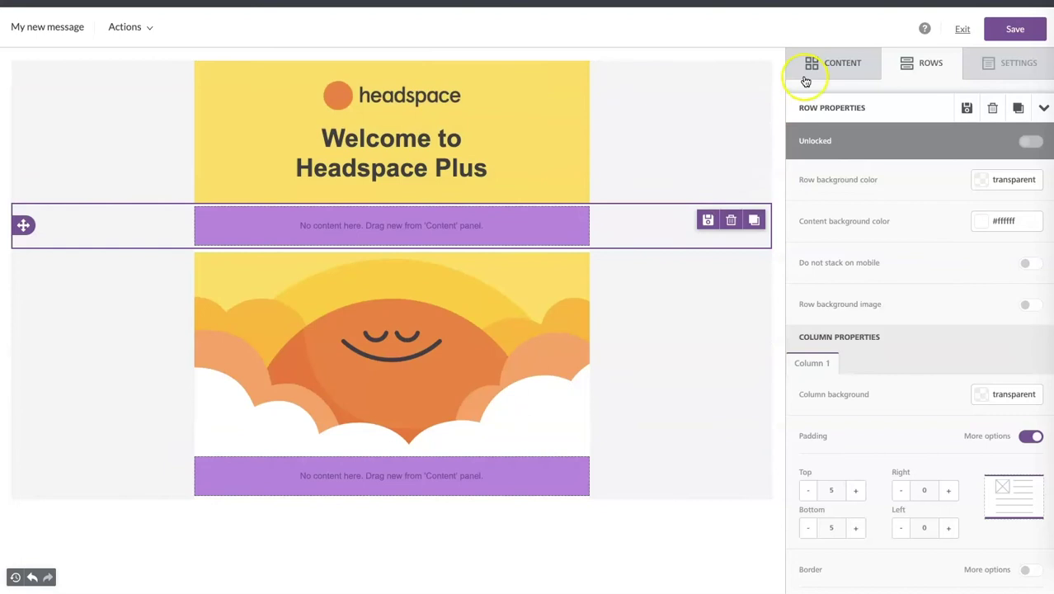
# - Place a button block in the empty row above the hero image and set its background color to #f57c30
pyautogui.click(806, 79)
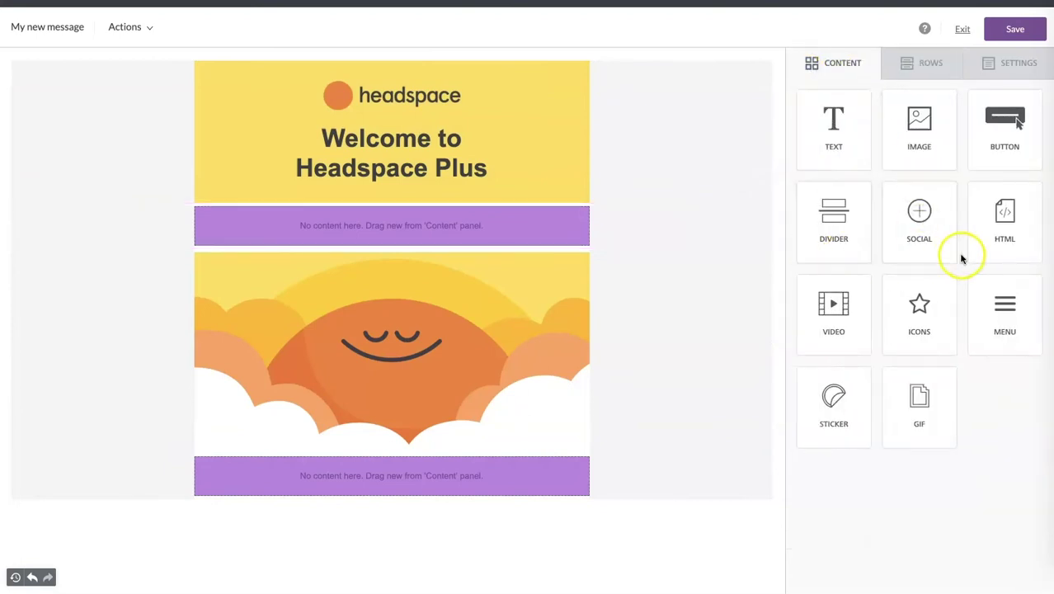
pyautogui.moveTo(1002, 149); pyautogui.dragTo(544, 216)
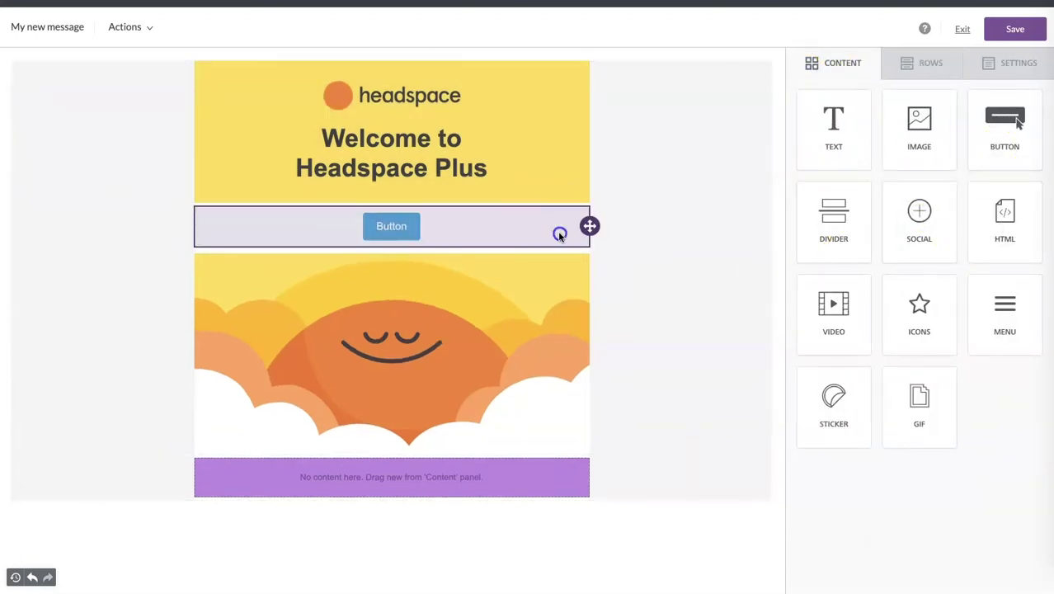
pyautogui.click(1012, 355)
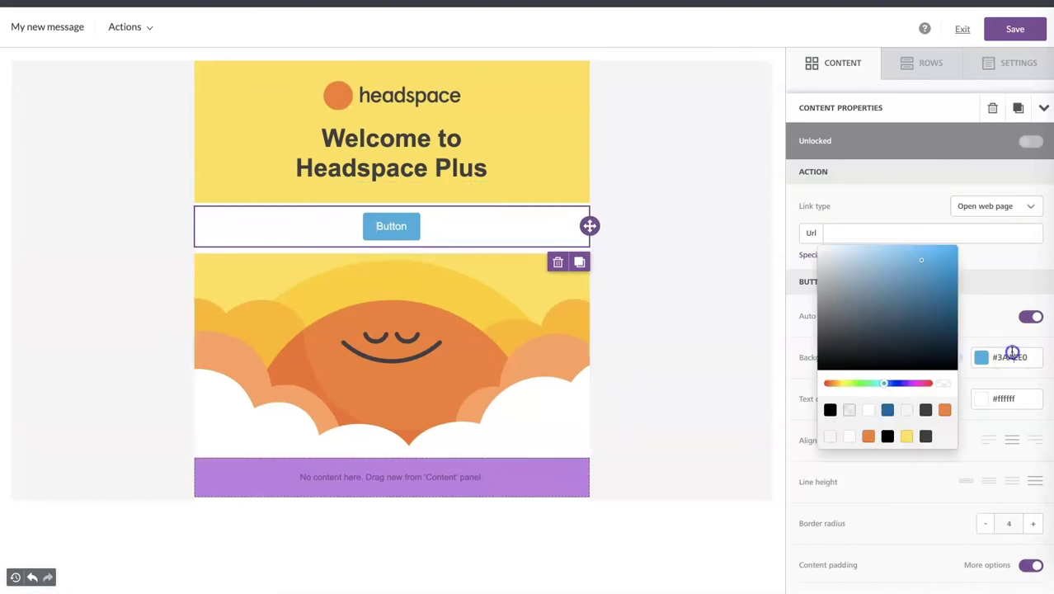
pyautogui.click(869, 438)
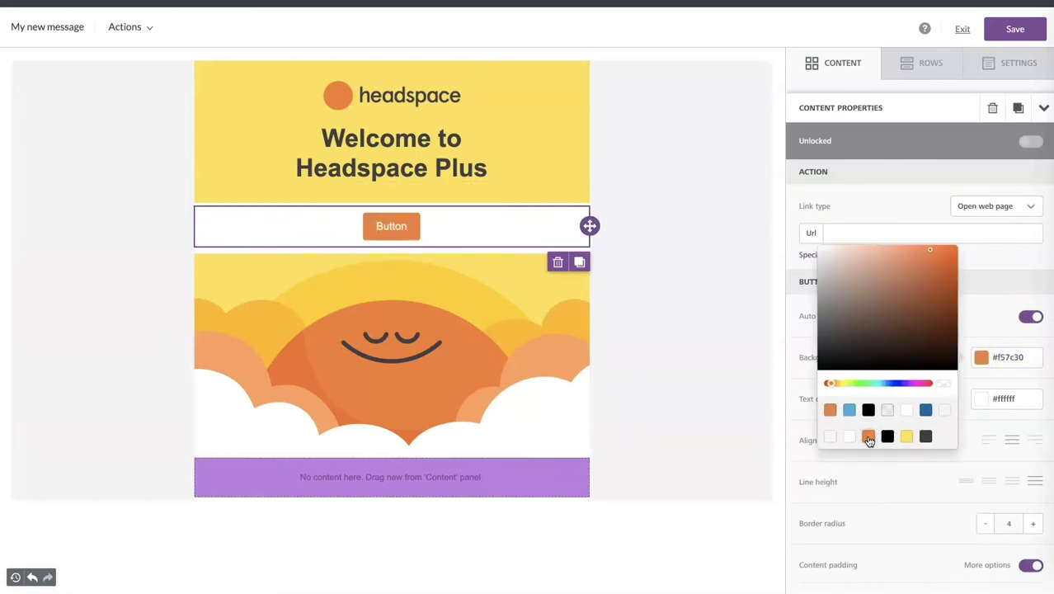
pyautogui.click(982, 338)
# - Label the button "Get Some Headspace" and set its text to 17px Arial
pyautogui.click(400, 229)
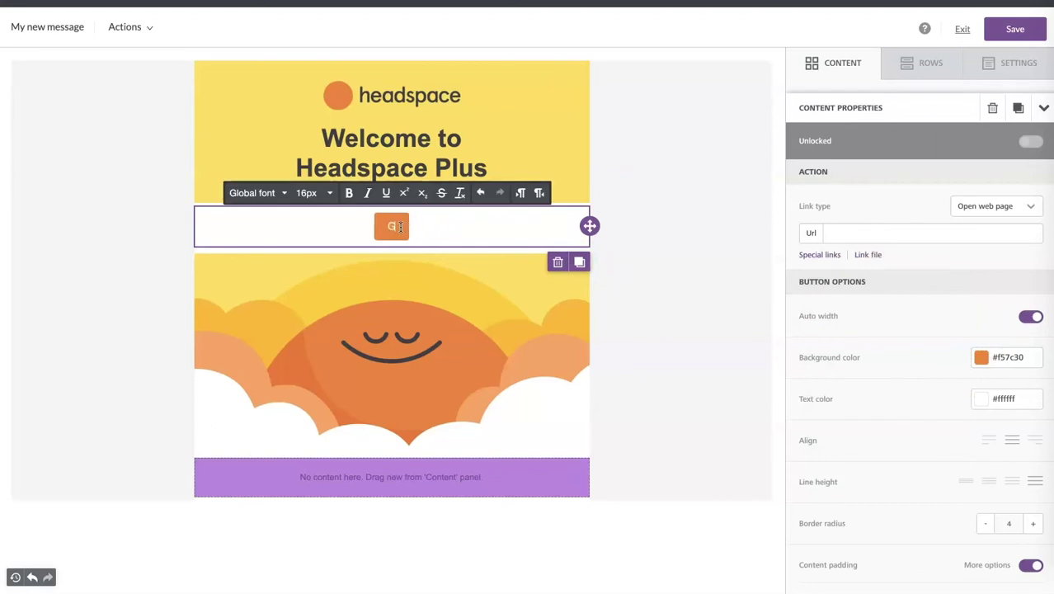
pyautogui.write('space')
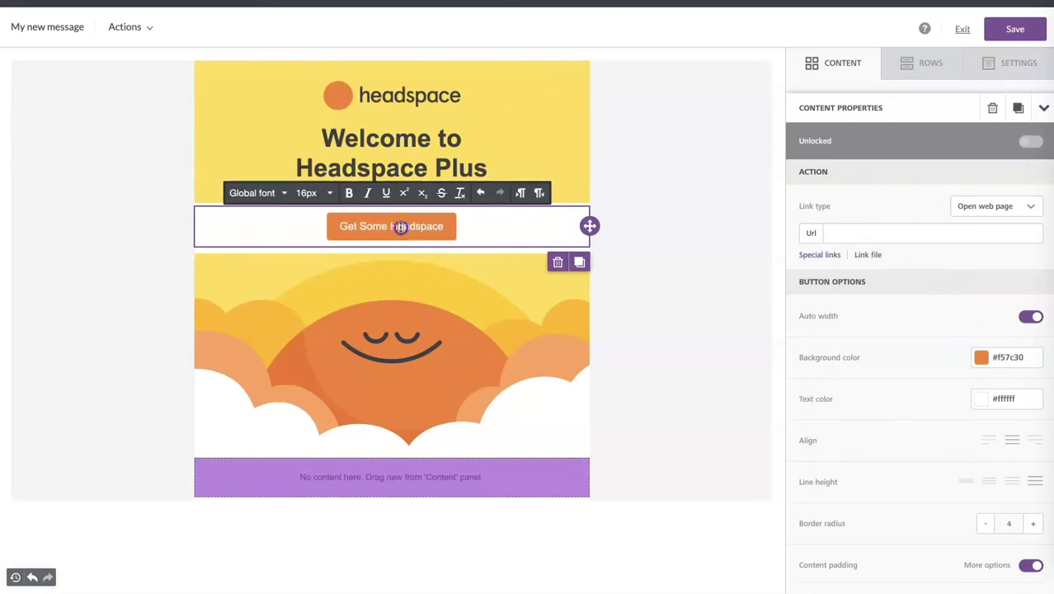
pyautogui.tripleClick(400, 227)
pyautogui.click(312, 193)
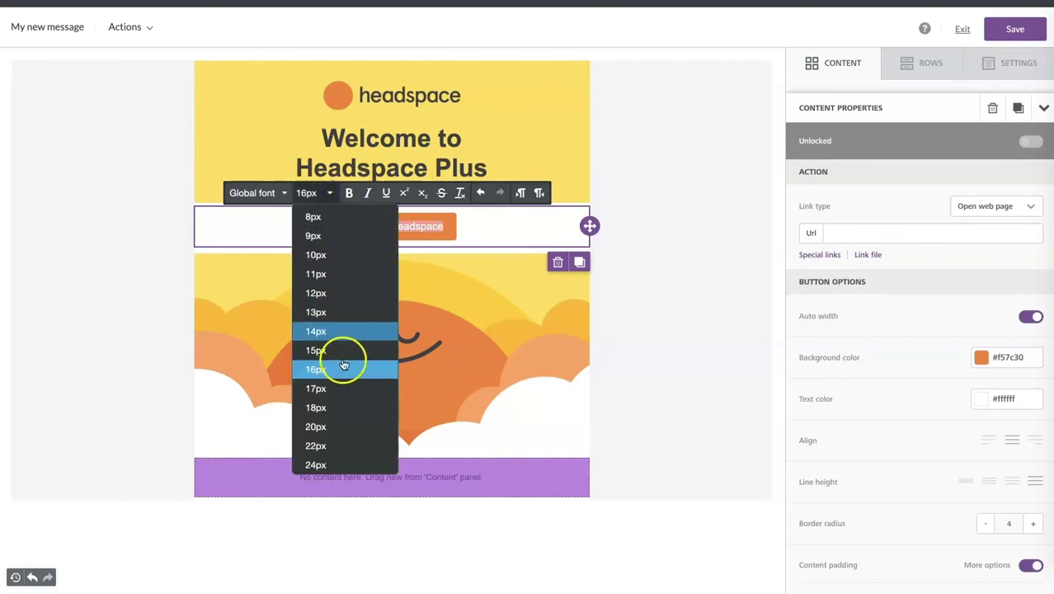
pyautogui.click(340, 368)
pyautogui.click(284, 193)
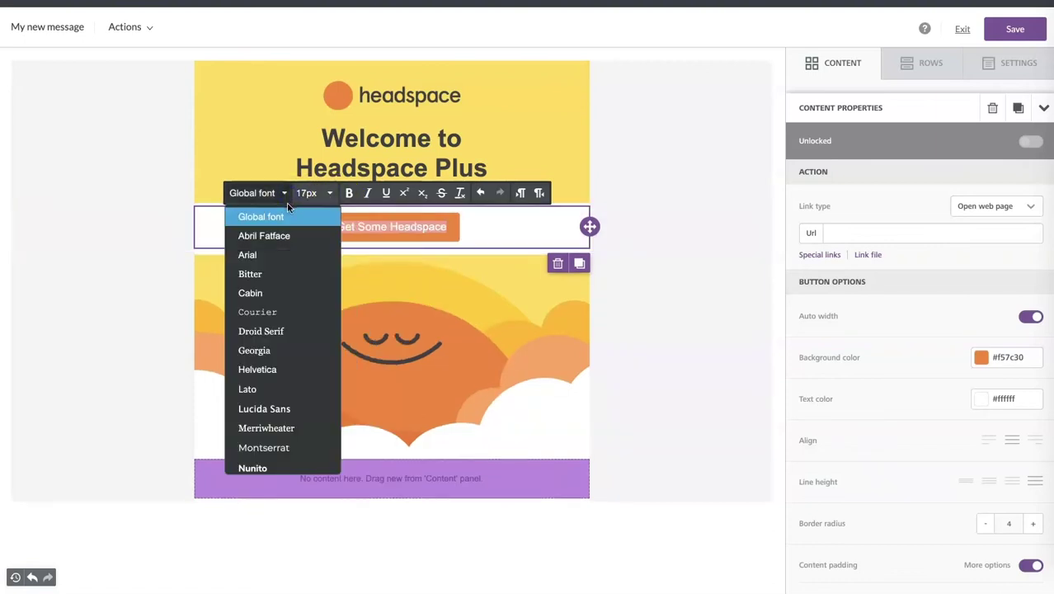
pyautogui.click(288, 250)
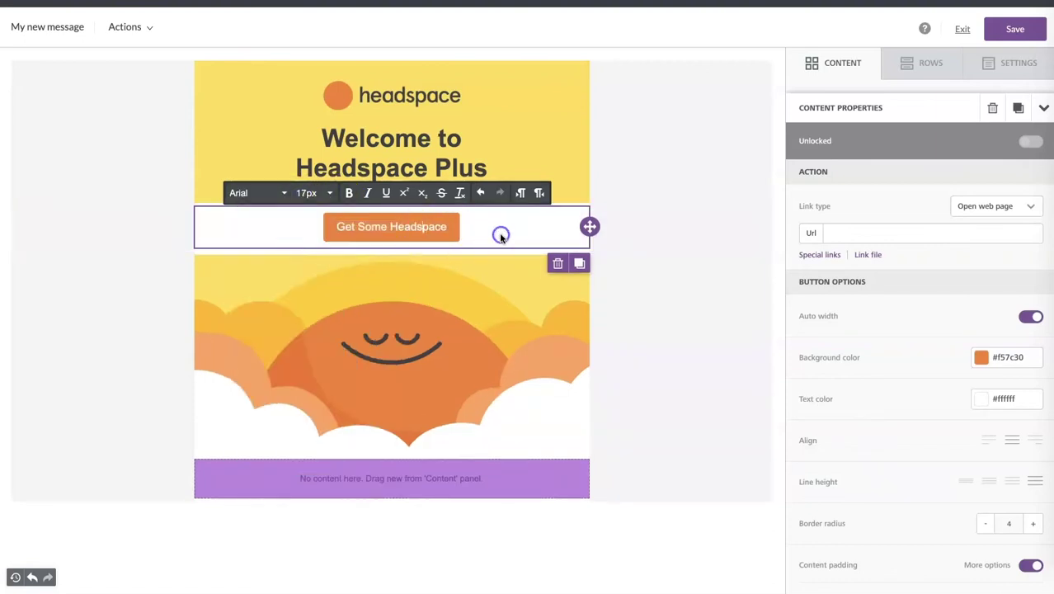
# - Round the button's corners with a border radius of 27
pyautogui.scroll(-3, 879, 394)
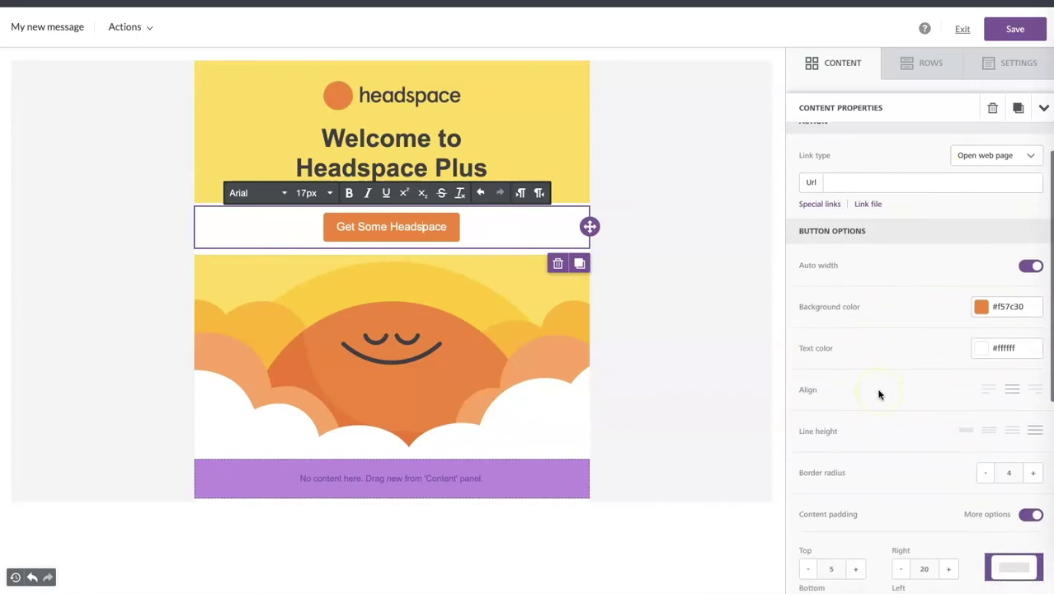
pyautogui.click(1032, 353)
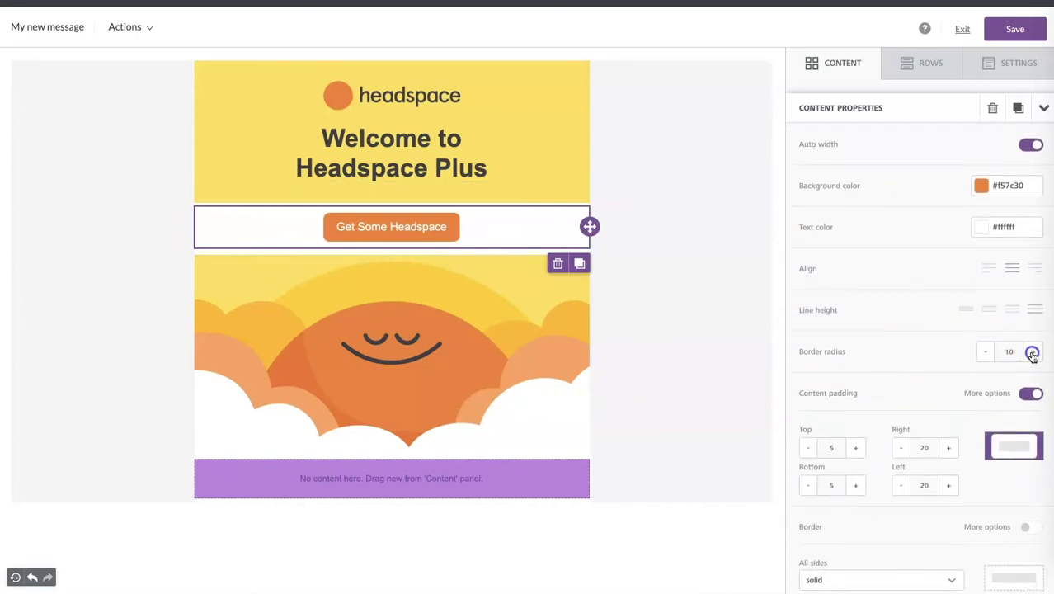
pyautogui.scroll(1, 905, 364)
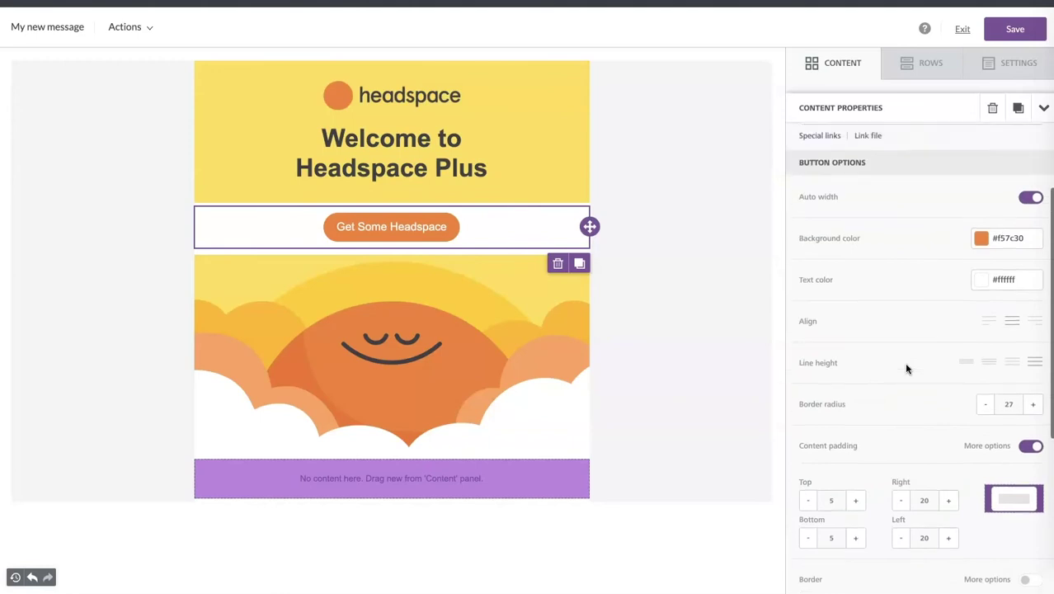
# - Set the content background color of the button's row to the yellow #ffe14f
pyautogui.click(708, 231)
pyautogui.click(819, 221)
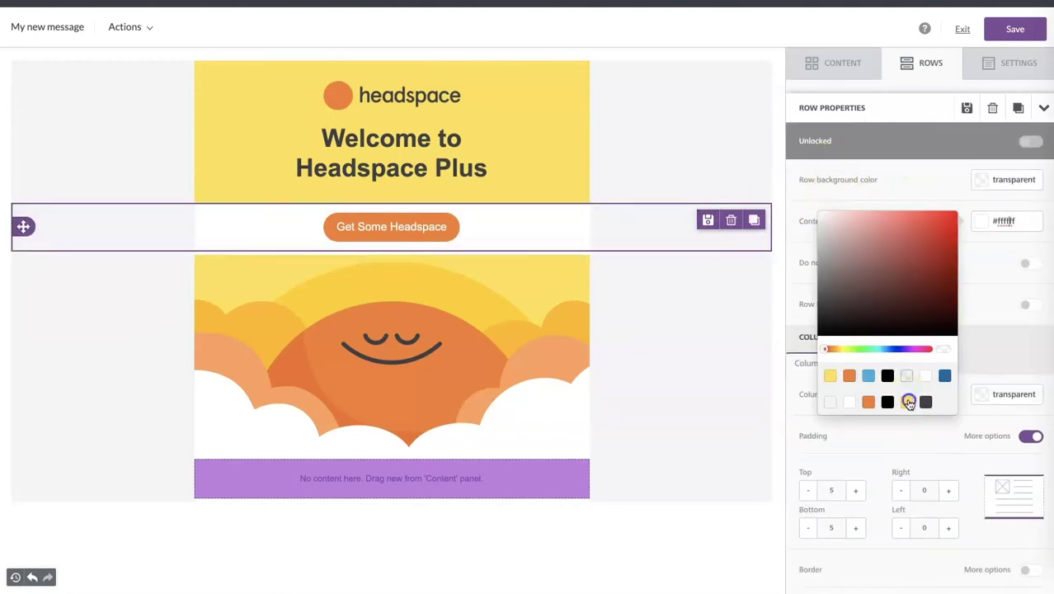
pyautogui.click(907, 402)
pyautogui.click(923, 188)
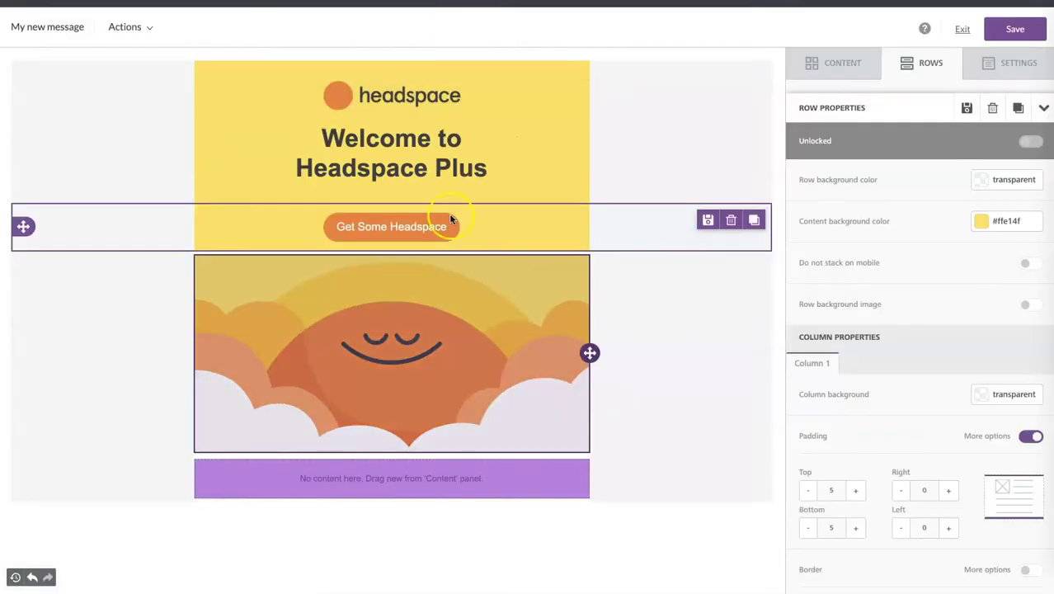
# - Set the button's content padding to 10 at its top and 45 at its right side
pyautogui.click(499, 227)
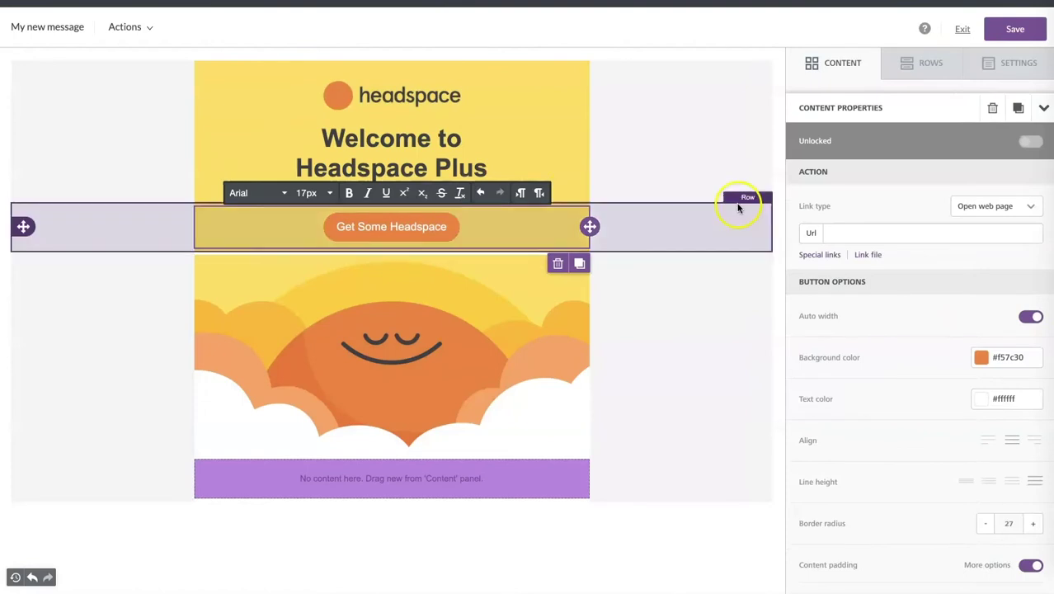
pyautogui.scroll(-5, 836, 389)
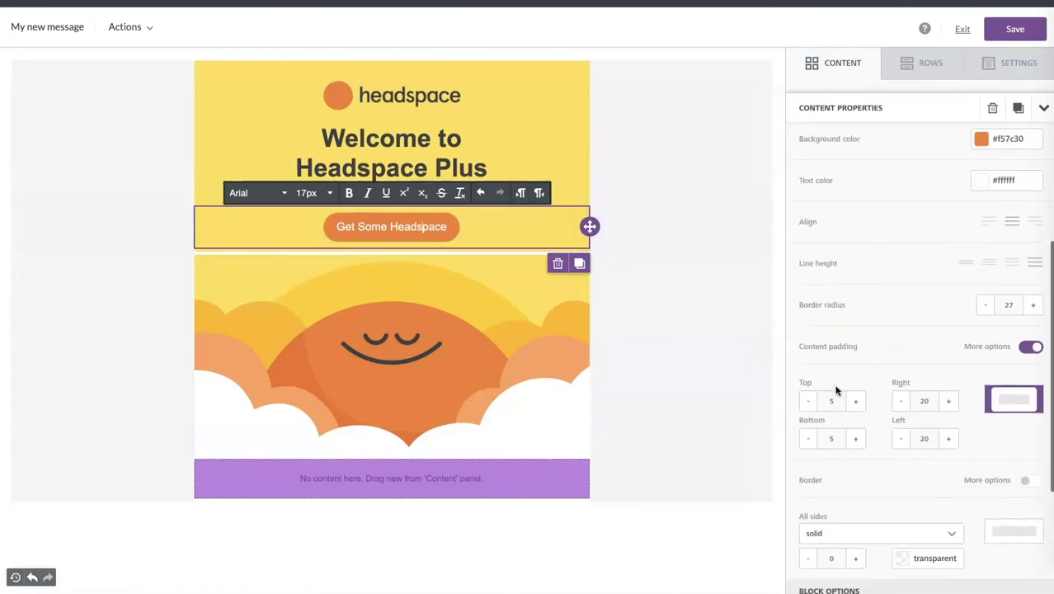
pyautogui.scroll(-3, 836, 390)
pyautogui.scroll(2, 835, 388)
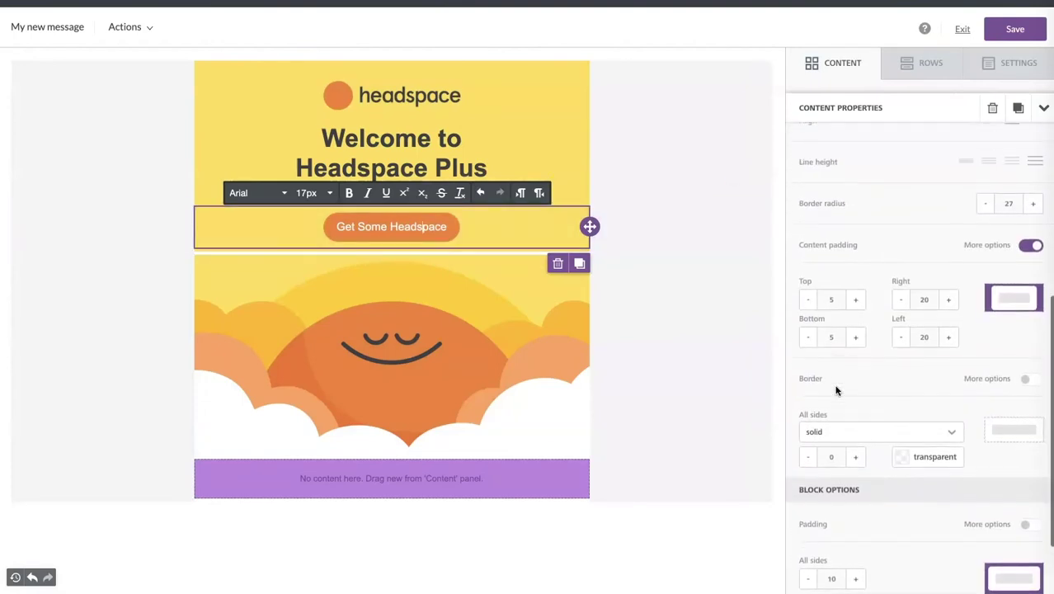
pyautogui.click(858, 306)
pyautogui.click(948, 307)
pyautogui.click(947, 306)
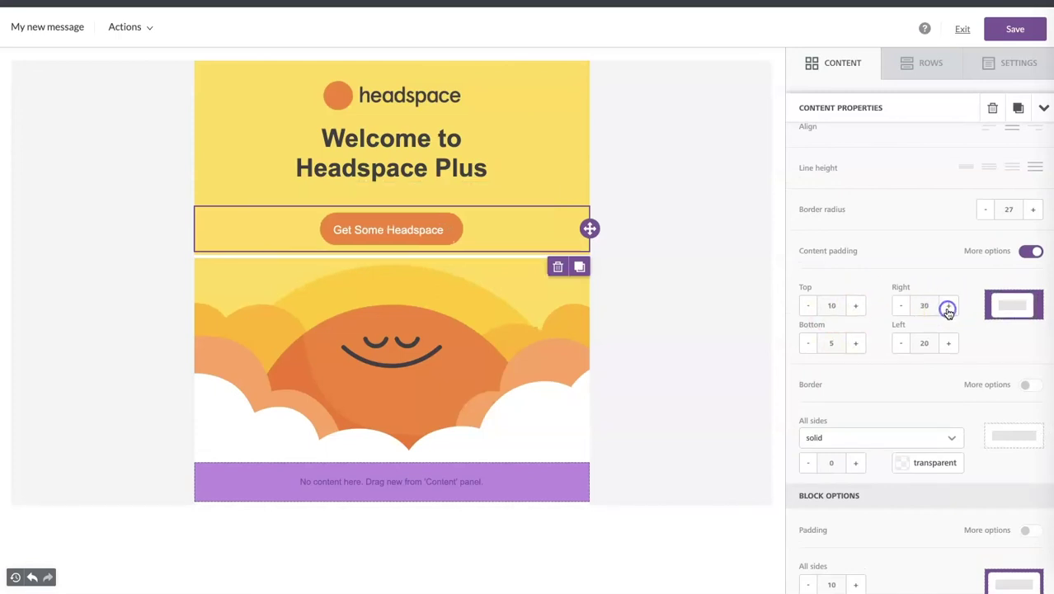
pyautogui.click(947, 307)
pyautogui.click(948, 307)
pyautogui.click(948, 307)
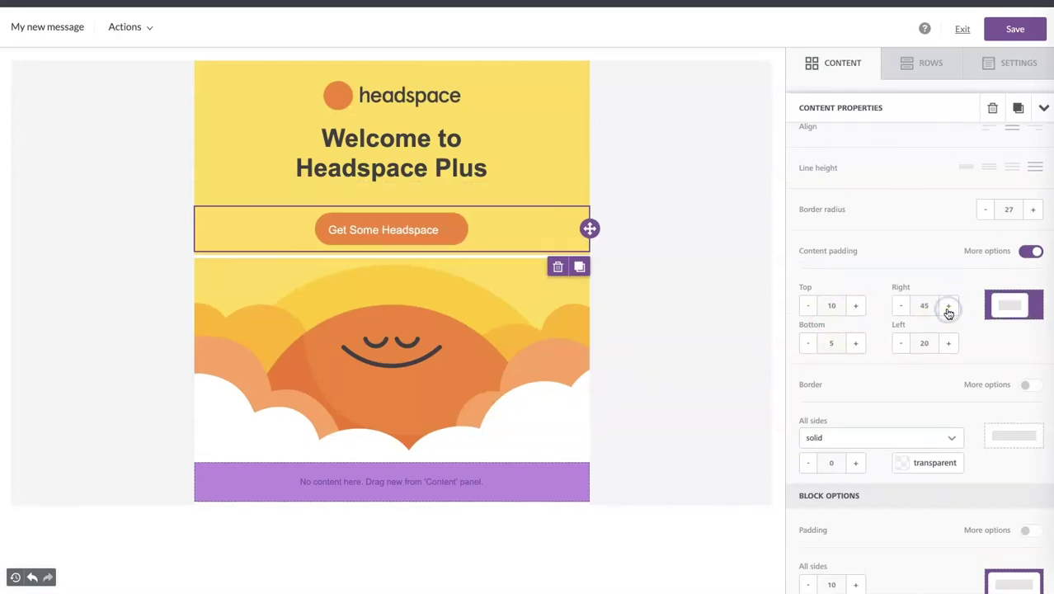
# - Match the button's bottom content padding to its top padding of 10 and set its left padding to 45
pyautogui.click(860, 346)
pyautogui.click(856, 347)
pyautogui.click(949, 344)
pyautogui.click(949, 344)
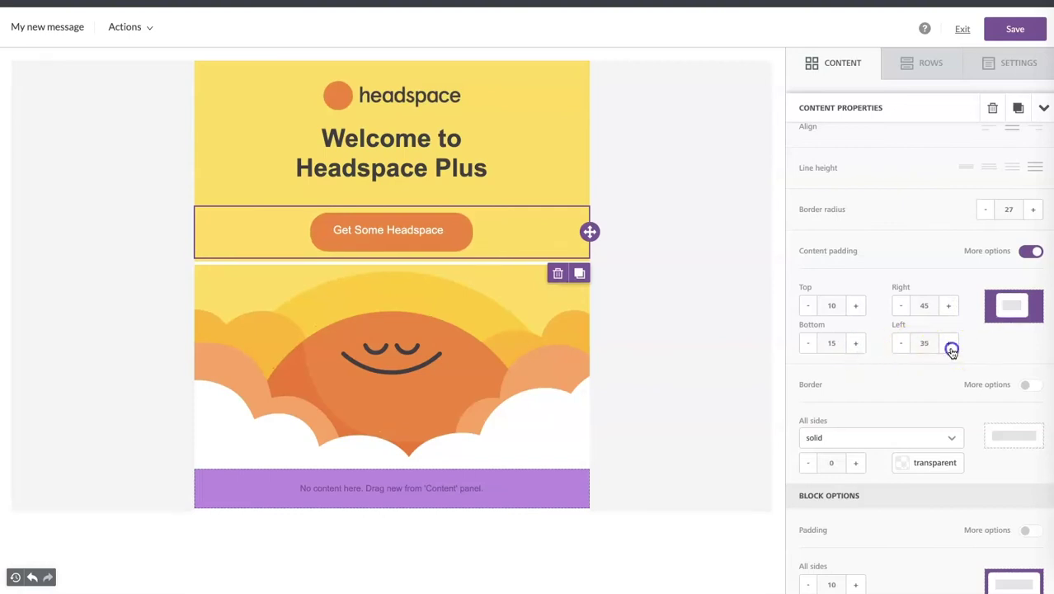
pyautogui.click(948, 344)
pyautogui.click(949, 344)
pyautogui.click(948, 344)
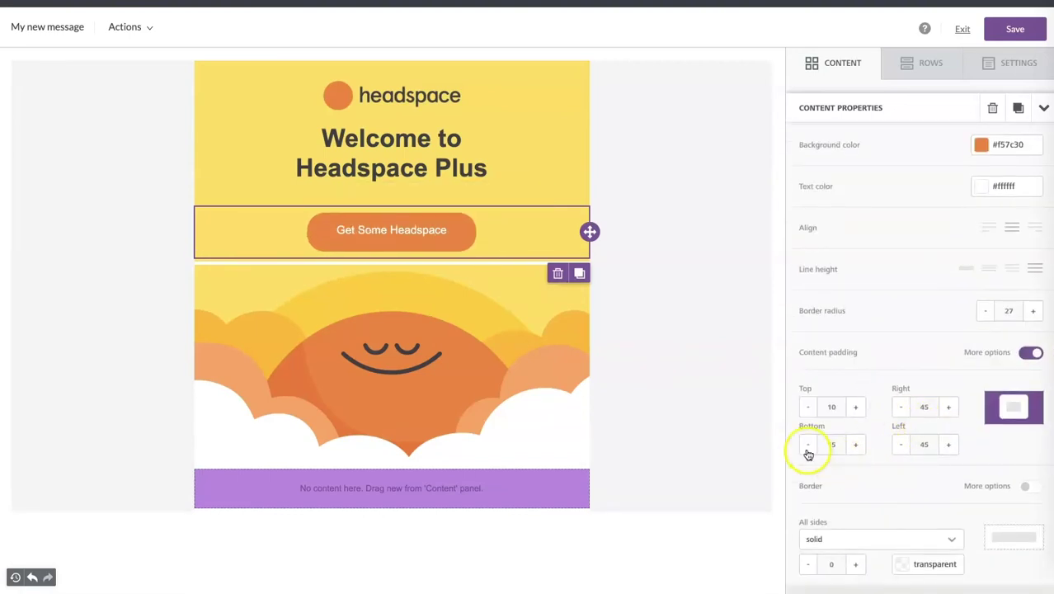
pyautogui.click(661, 235)
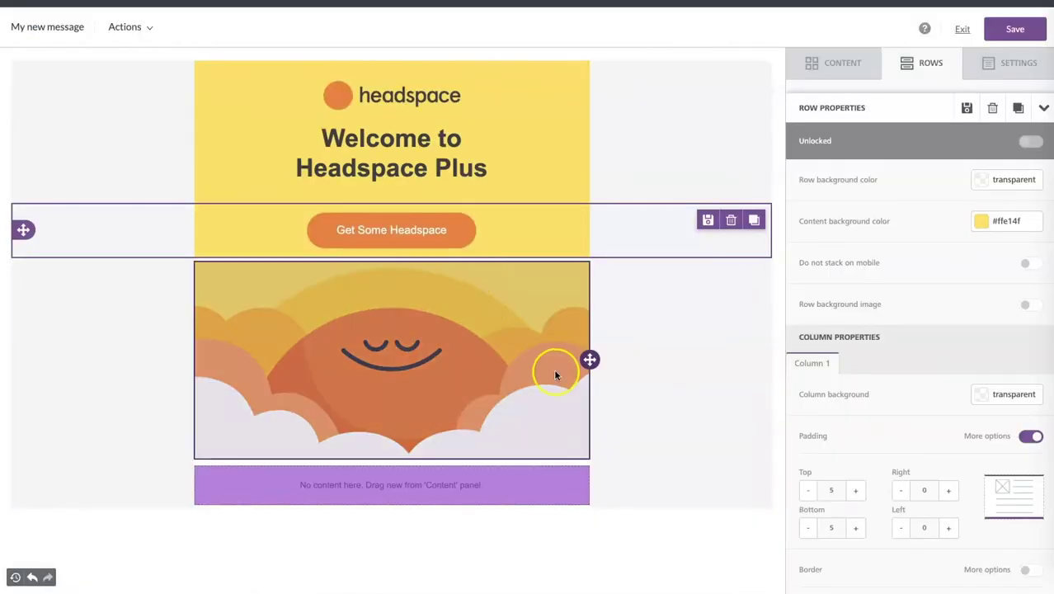
# - Set the hero image row's content background color to #ffe14f and its bottom padding to 0
pyautogui.click(558, 376)
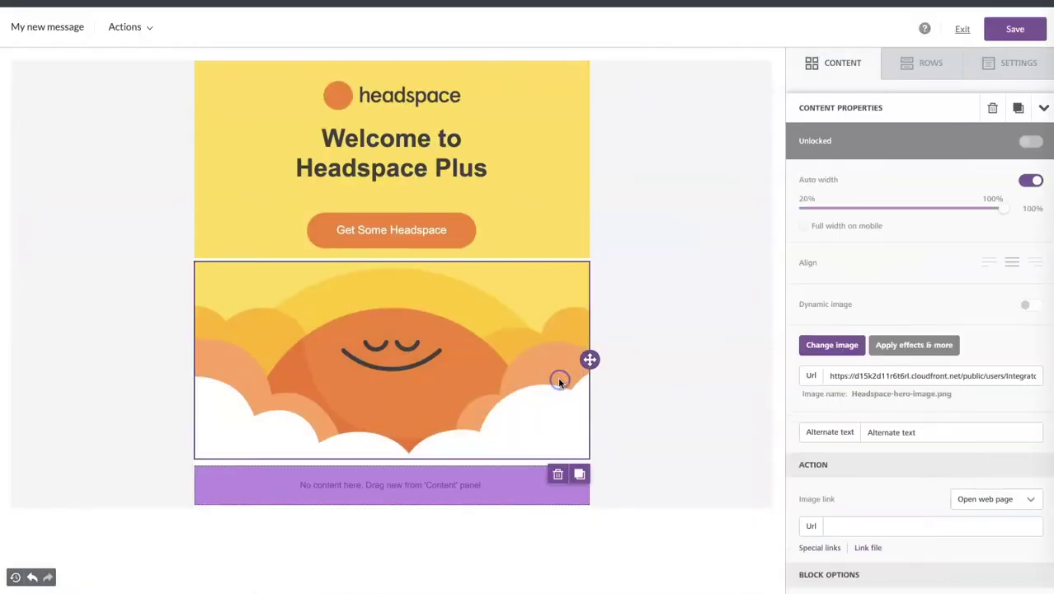
pyautogui.click(670, 394)
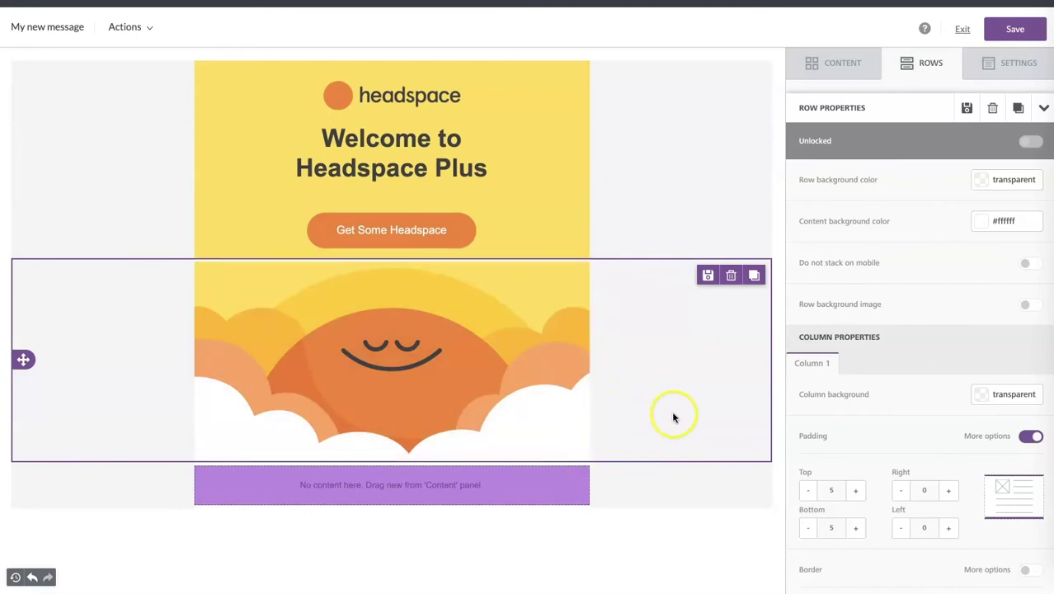
pyautogui.click(1008, 220)
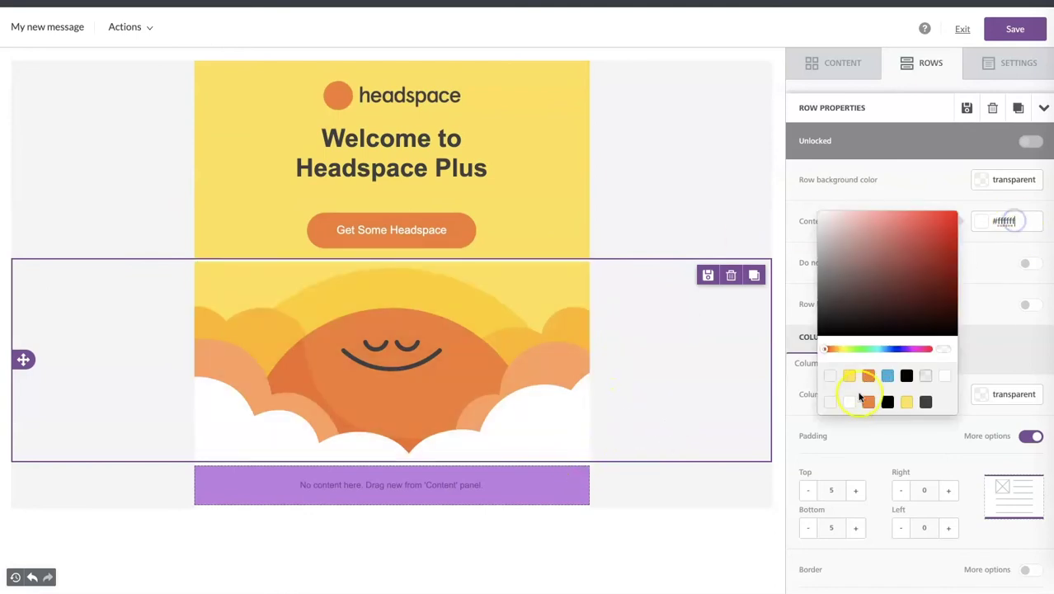
pyautogui.click(905, 403)
pyautogui.click(691, 402)
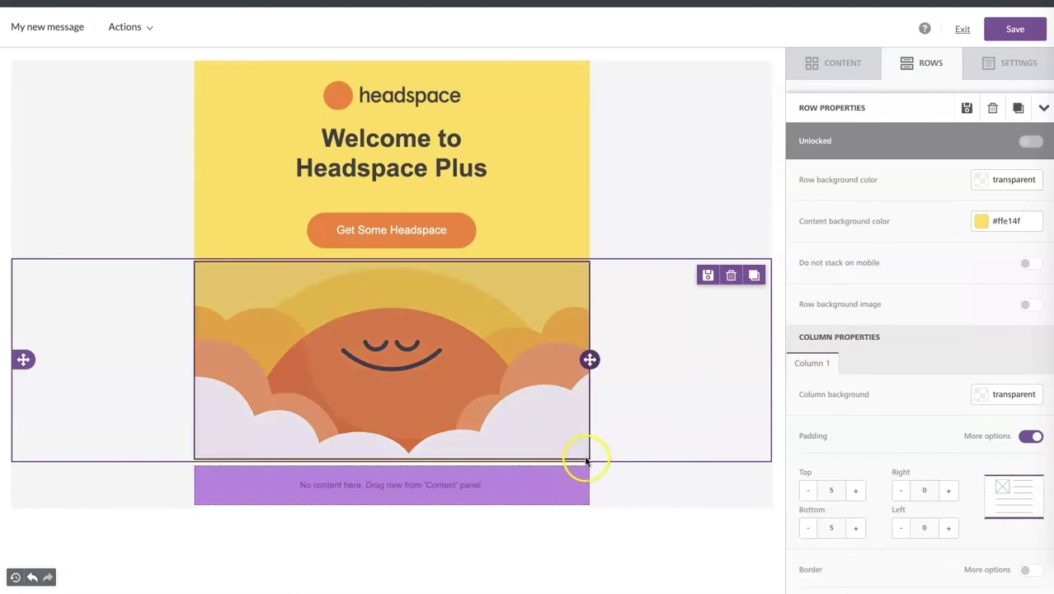
pyautogui.click(810, 529)
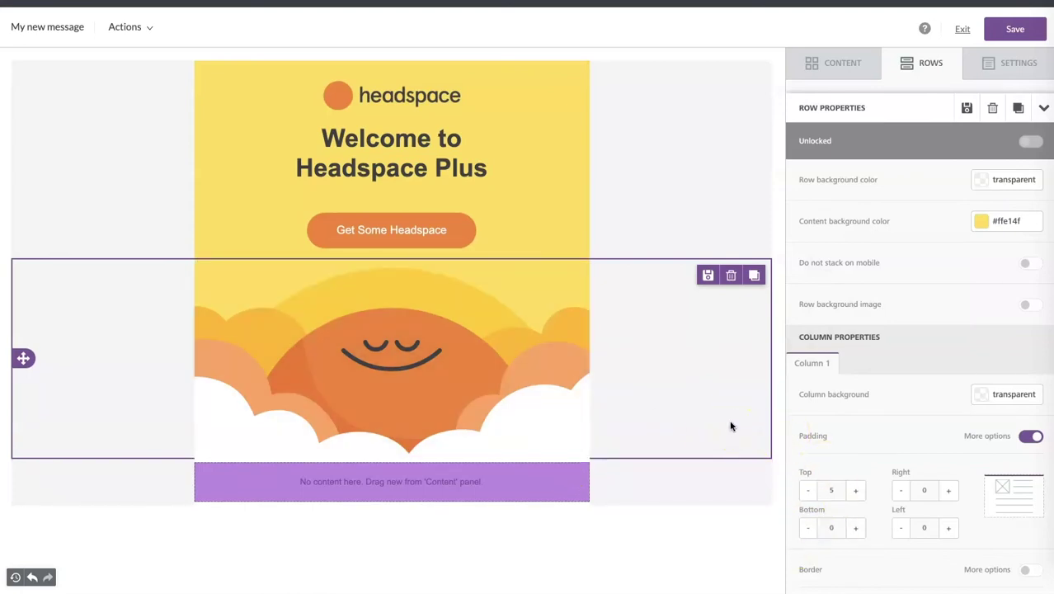
# - Place a text block in the empty row below the hero image
pyautogui.click(697, 486)
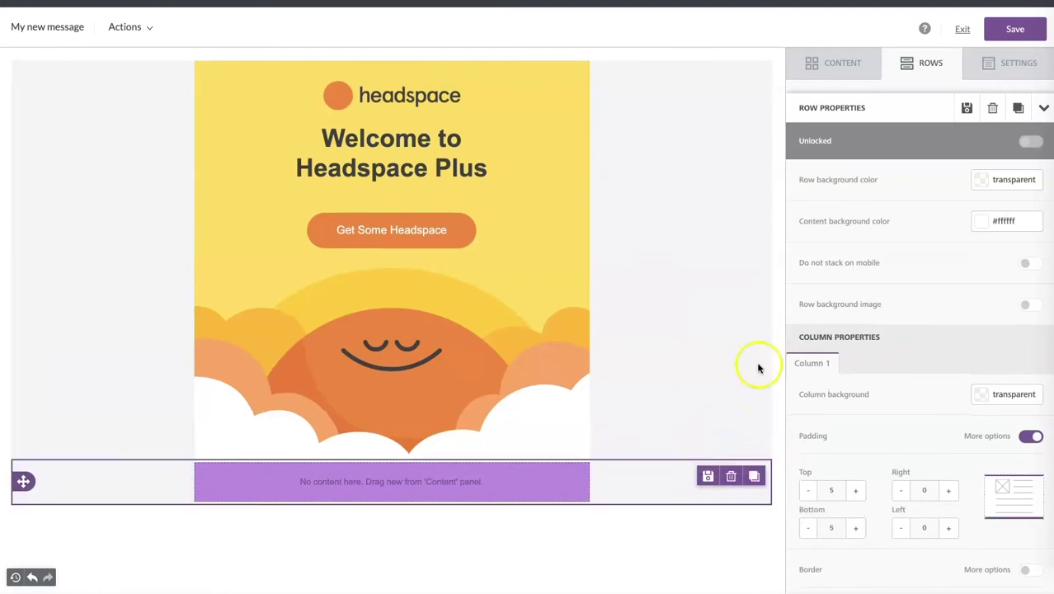
pyautogui.click(845, 62)
pyautogui.moveTo(834, 128); pyautogui.dragTo(571, 465)
pyautogui.click(577, 476)
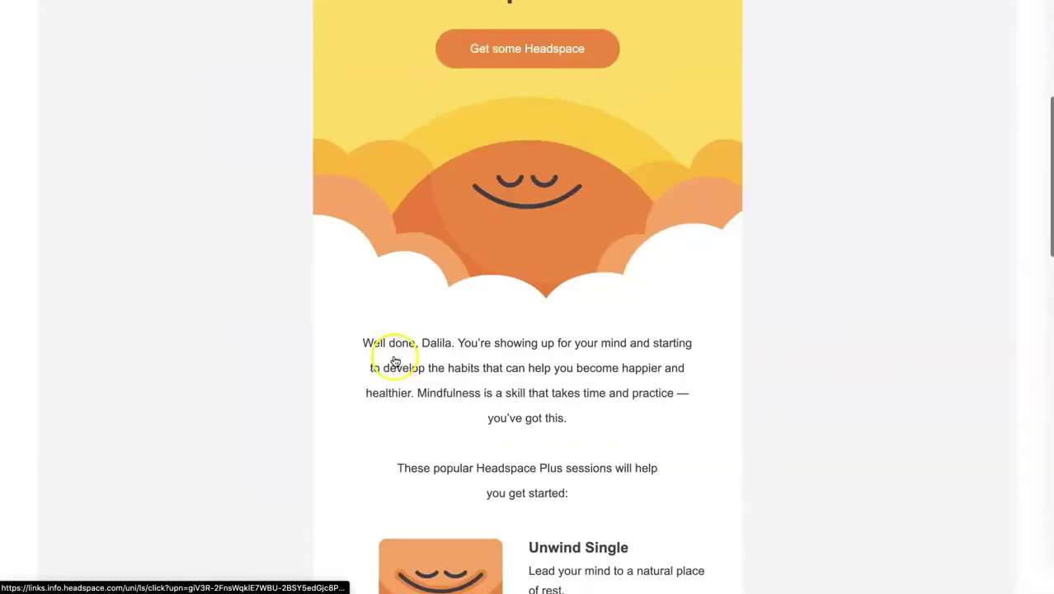
# - Copy the two intro paragraphs below the hero image in the reference email and paste them over the new text block's placeholder
pyautogui.scroll(-1, 395, 353)
pyautogui.moveTo(569, 427); pyautogui.dragTo(357, 276)
pyautogui.hotkey('ctrl', 'c')
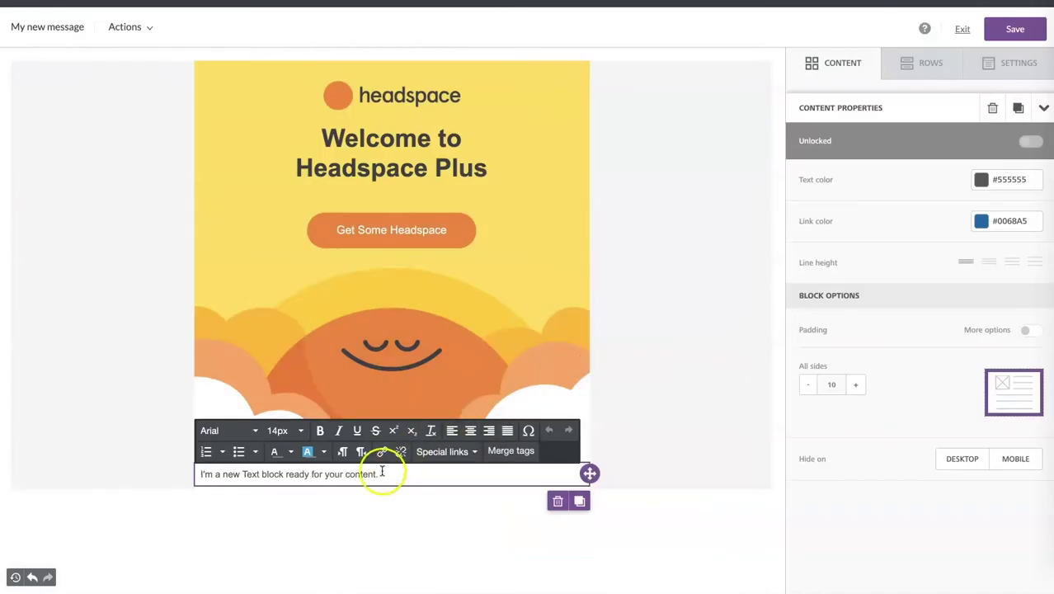
pyautogui.tripleClick(384, 469)
pyautogui.hotkey('ctrl', 'v')
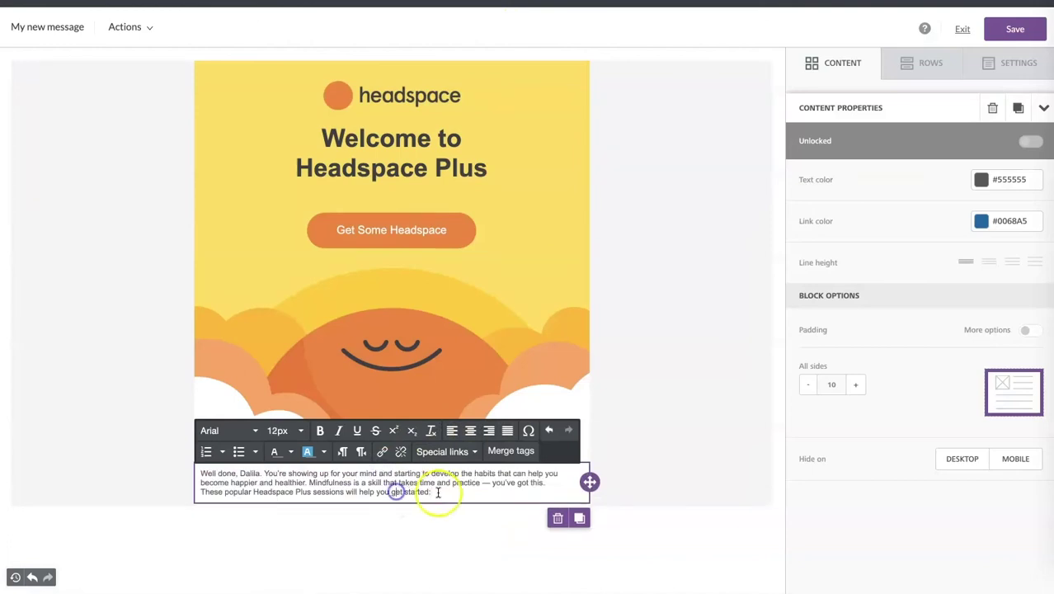
# - Set the font size of the pasted intro paragraphs to 17px and center them
pyautogui.moveTo(438, 492); pyautogui.dragTo(200, 469)
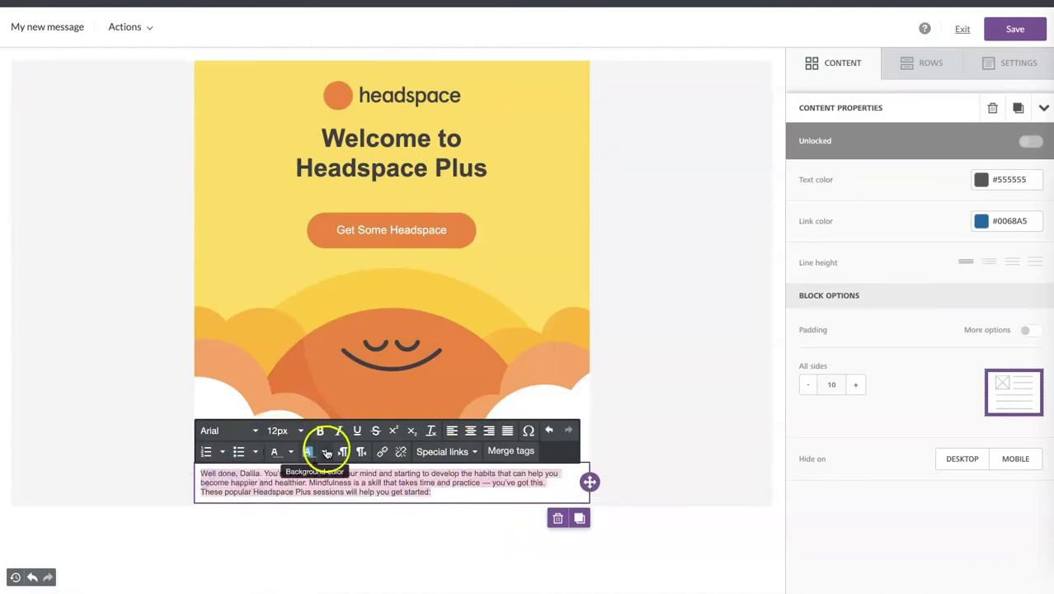
pyautogui.click(298, 432)
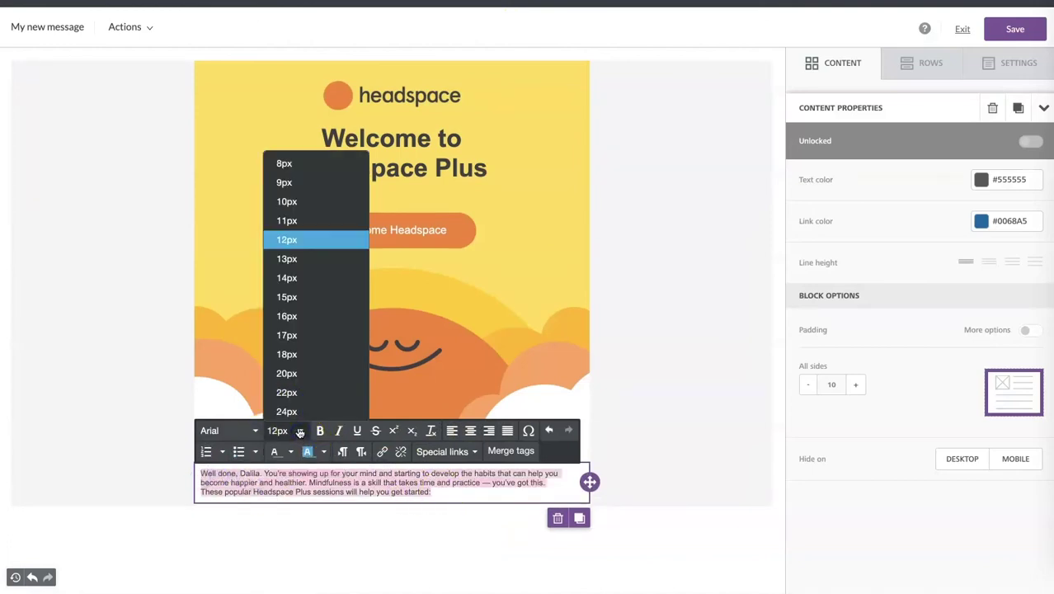
pyautogui.click(299, 338)
pyautogui.click(452, 25)
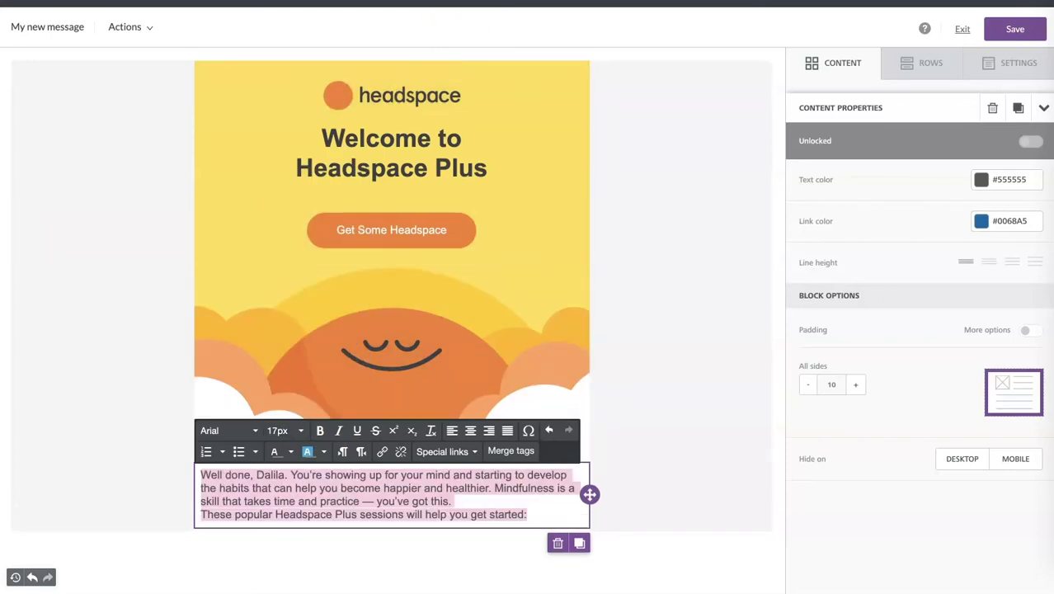
pyautogui.click(407, 562)
pyautogui.click(470, 431)
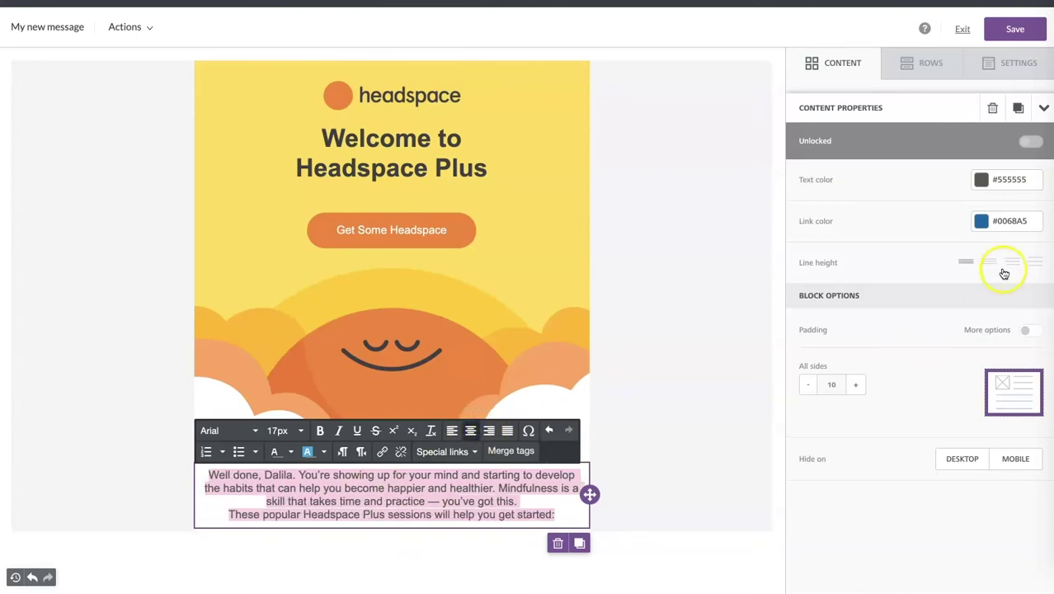
# - Give the intro paragraphs the widest line height and set their block's right and left padding to 50, matching the reference email
pyautogui.click(657, 487)
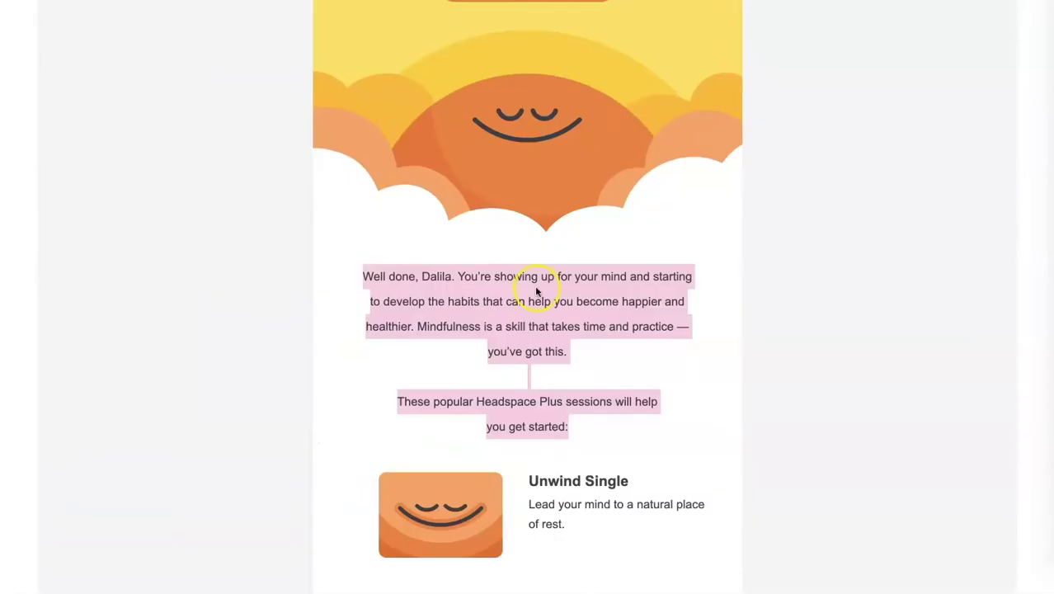
pyautogui.click(612, 288)
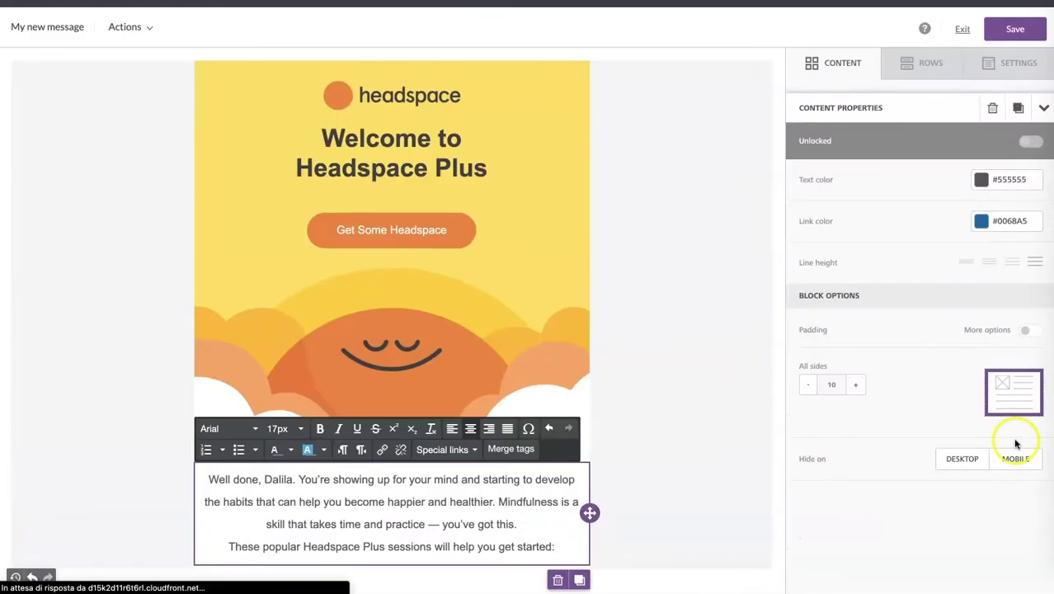
pyautogui.click(1030, 330)
pyautogui.click(948, 386)
pyautogui.click(949, 386)
pyautogui.click(949, 393)
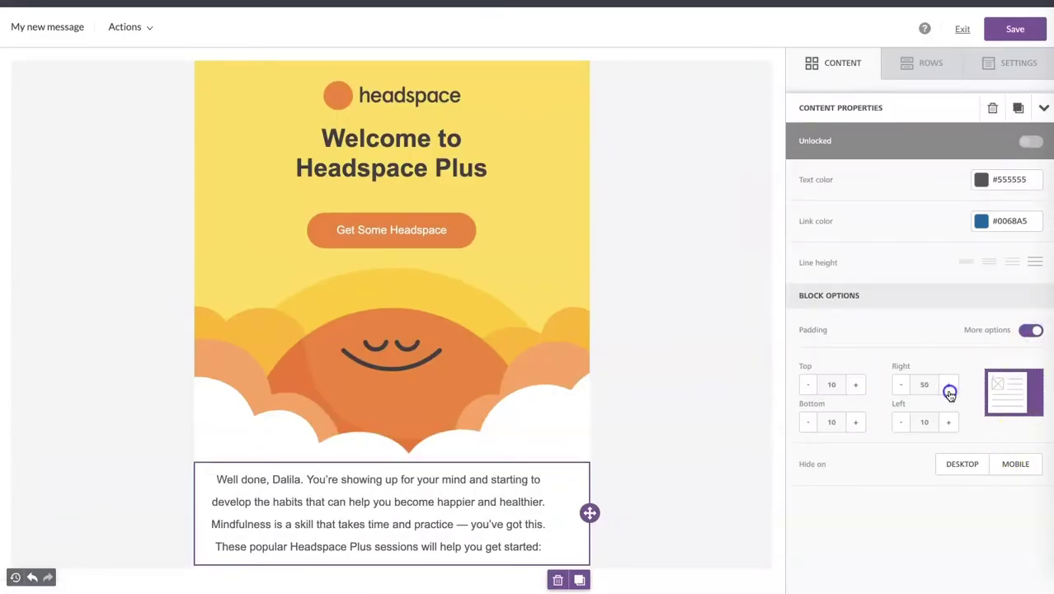
pyautogui.click(950, 423)
pyautogui.click(950, 423)
pyautogui.click(951, 423)
pyautogui.click(949, 423)
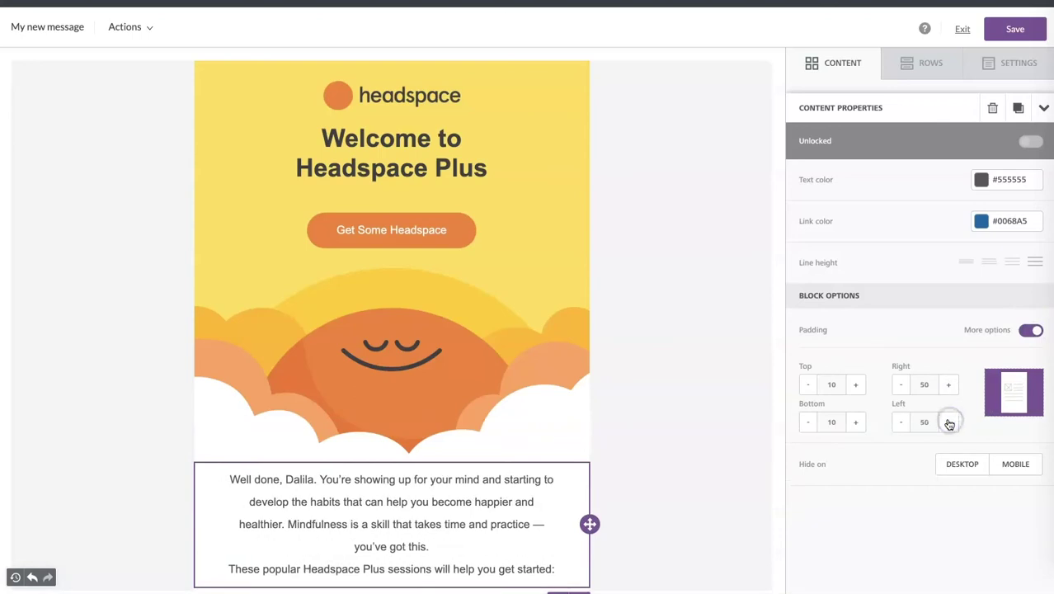
# - Insert a blank line between the two intro paragraphs, set the block's top padding to 20 and increase its bottom padding
pyautogui.scroll(-1, 661, 498)
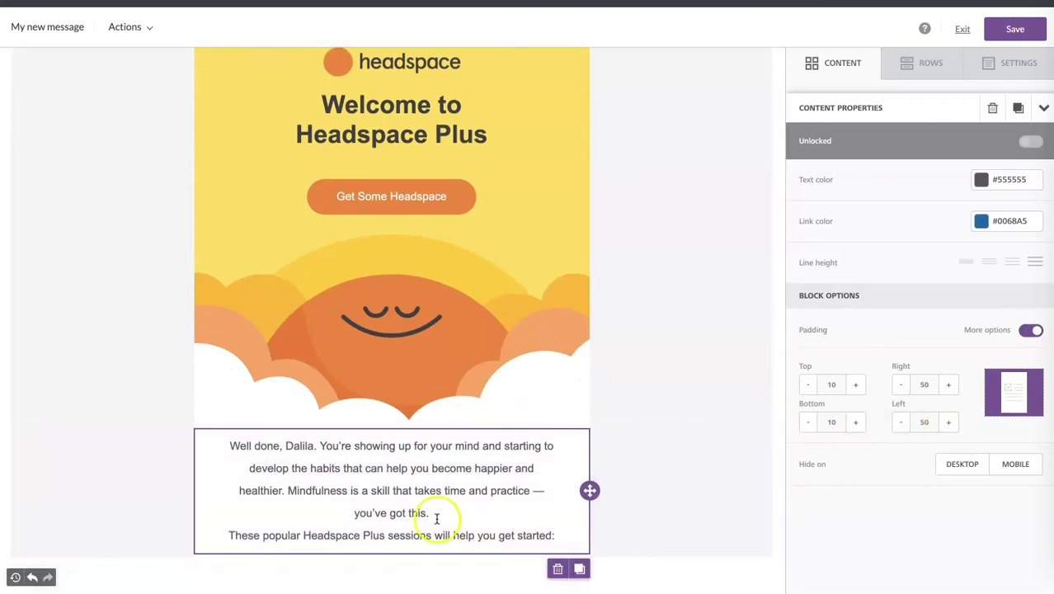
pyautogui.click(433, 517)
pyautogui.press('Return')
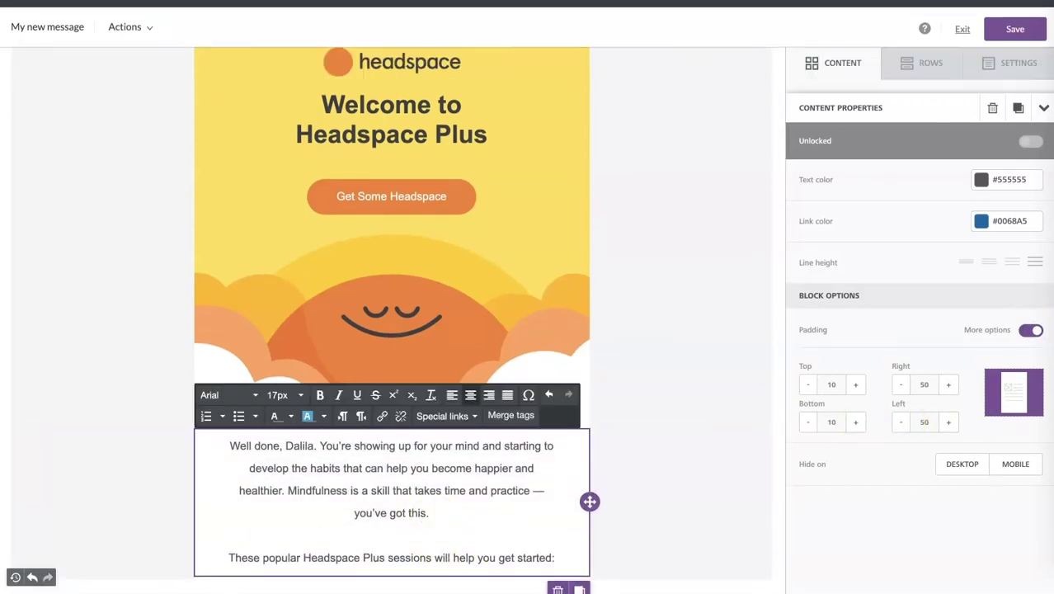
pyautogui.click(857, 386)
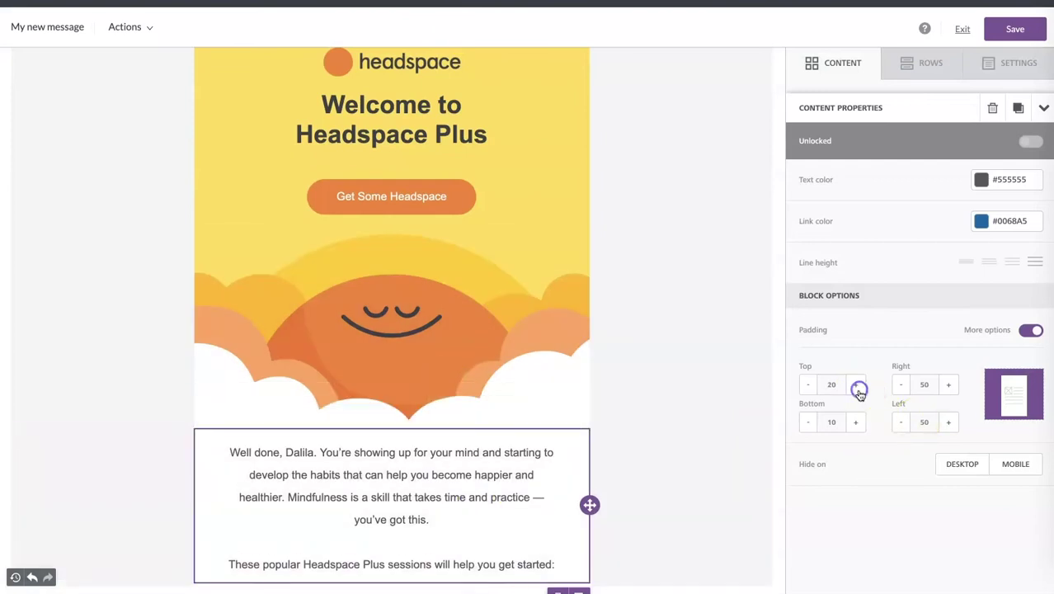
pyautogui.click(857, 423)
pyautogui.click(640, 514)
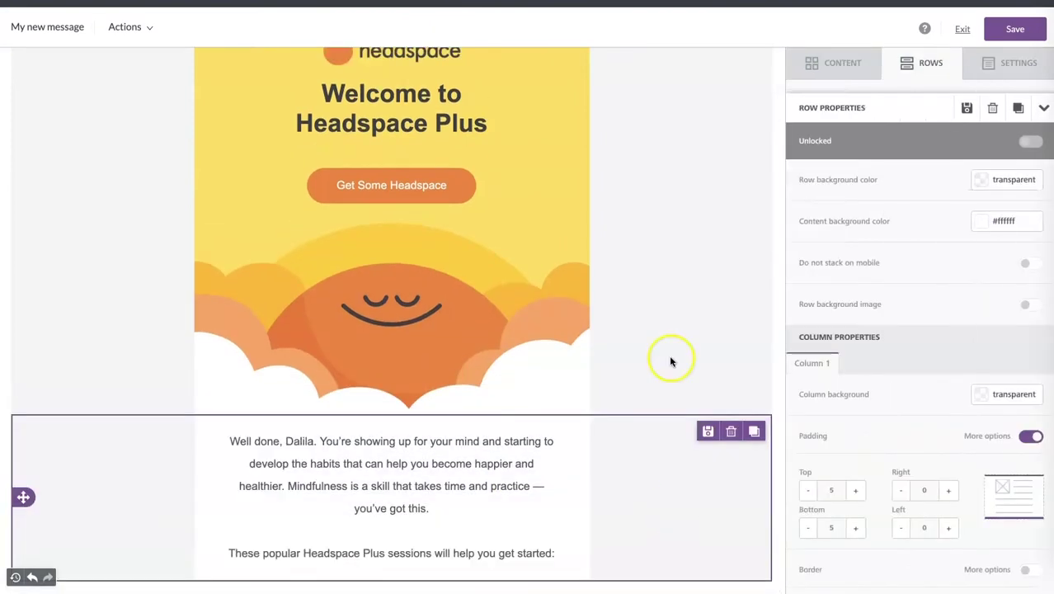
# - Check the session list layout in the reference email and add an empty row with two equal columns below the intro text
pyautogui.click(673, 334)
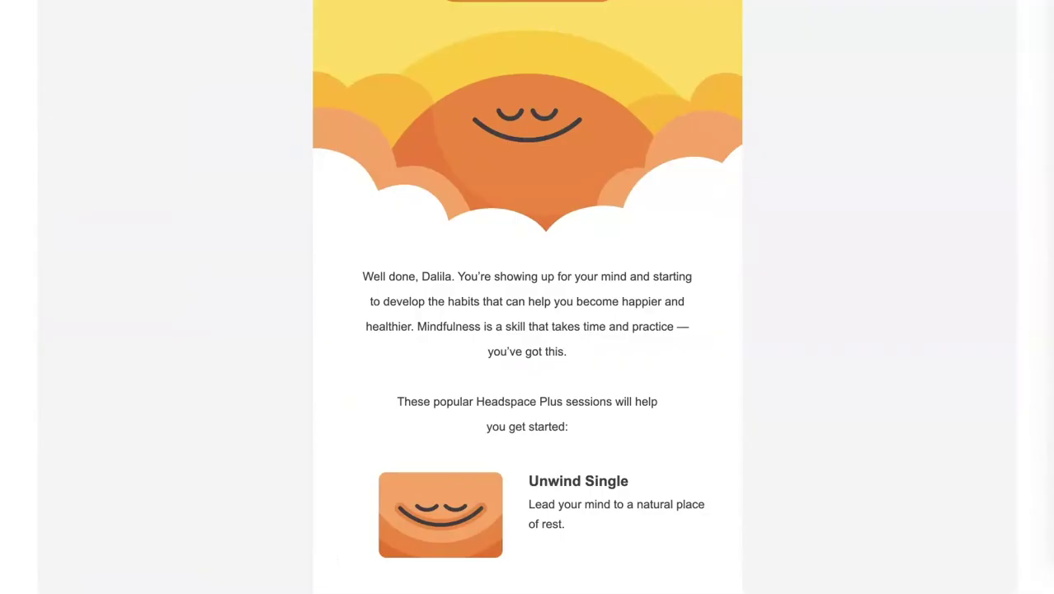
pyautogui.scroll(5, 689, 189)
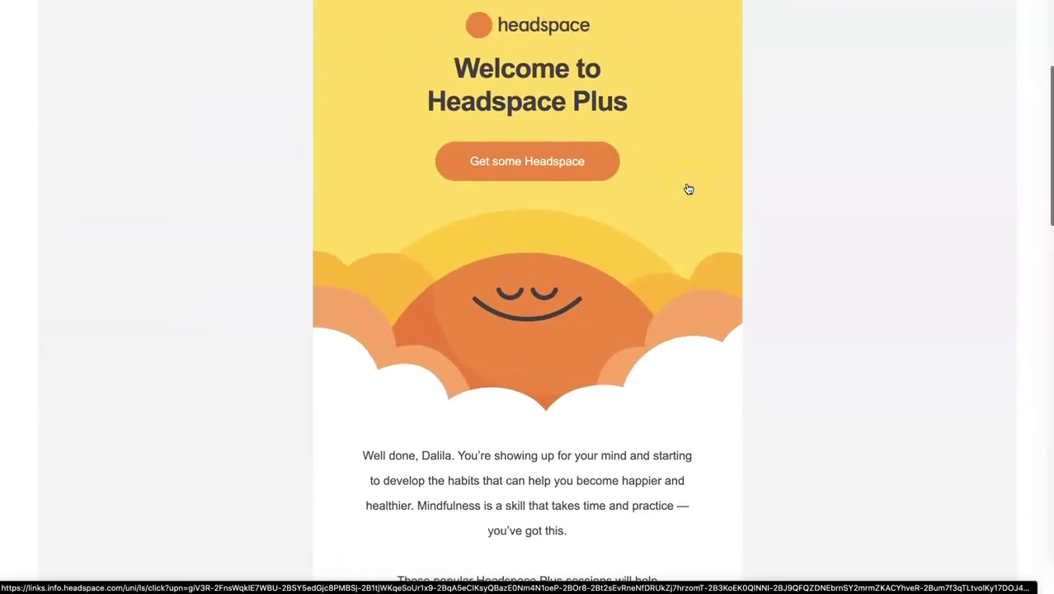
pyautogui.scroll(-8, 688, 190)
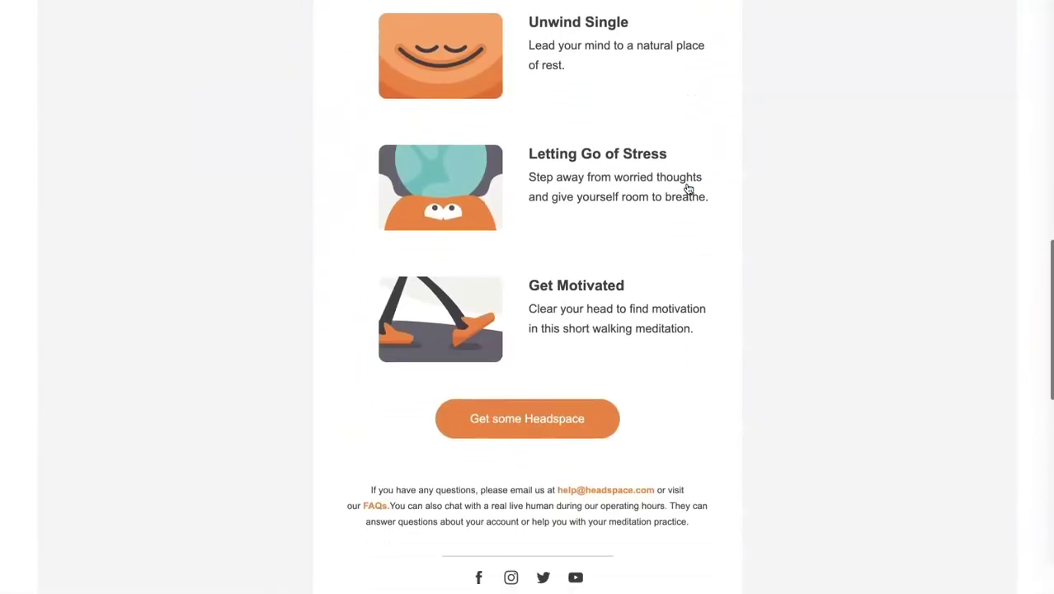
pyautogui.scroll(1, 688, 190)
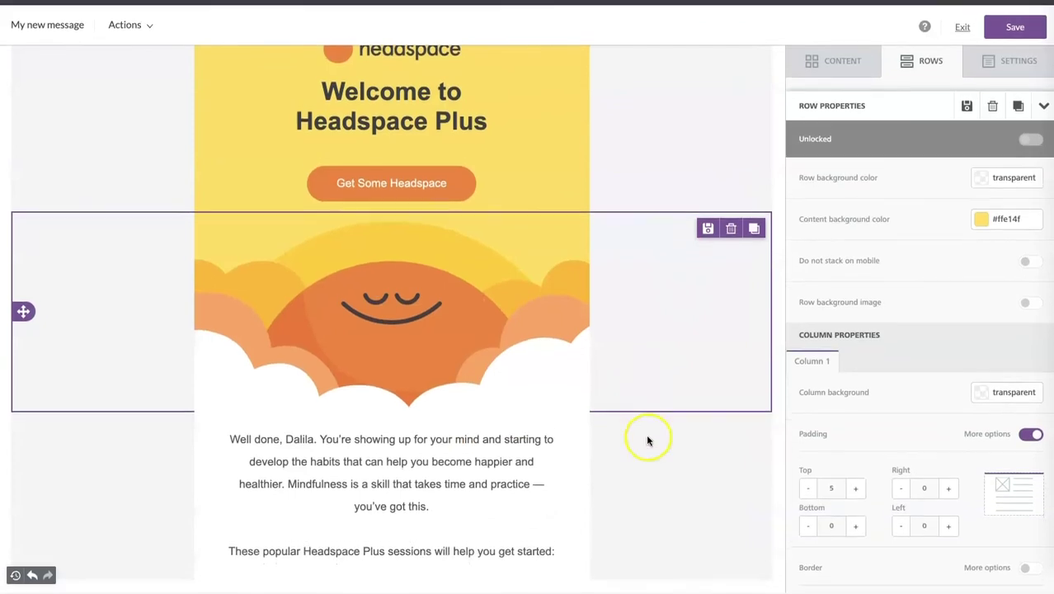
pyautogui.click(648, 449)
pyautogui.click(861, 71)
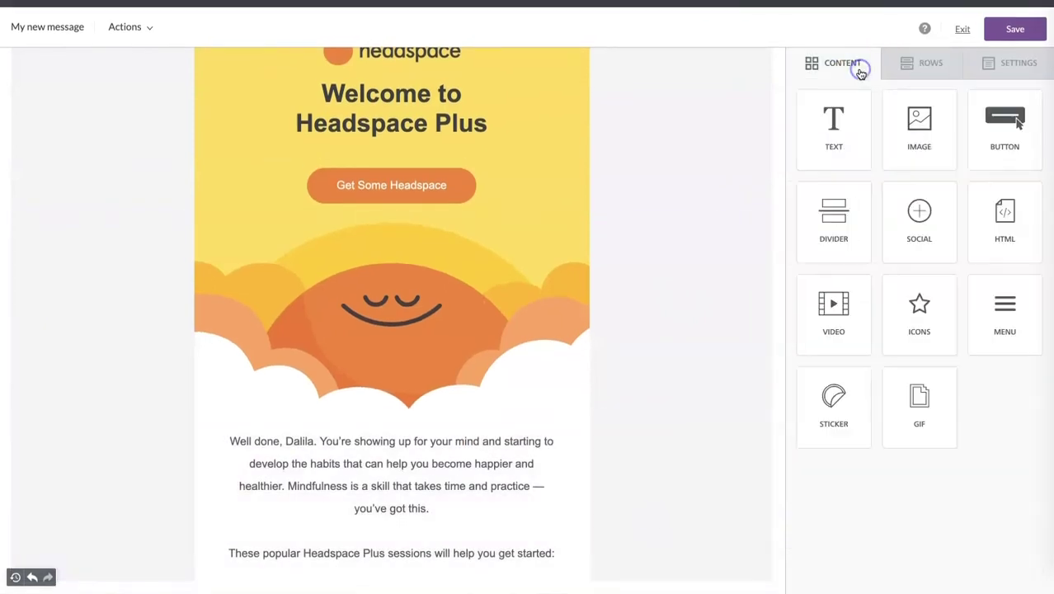
pyautogui.click(911, 70)
pyautogui.moveTo(910, 379); pyautogui.dragTo(605, 467)
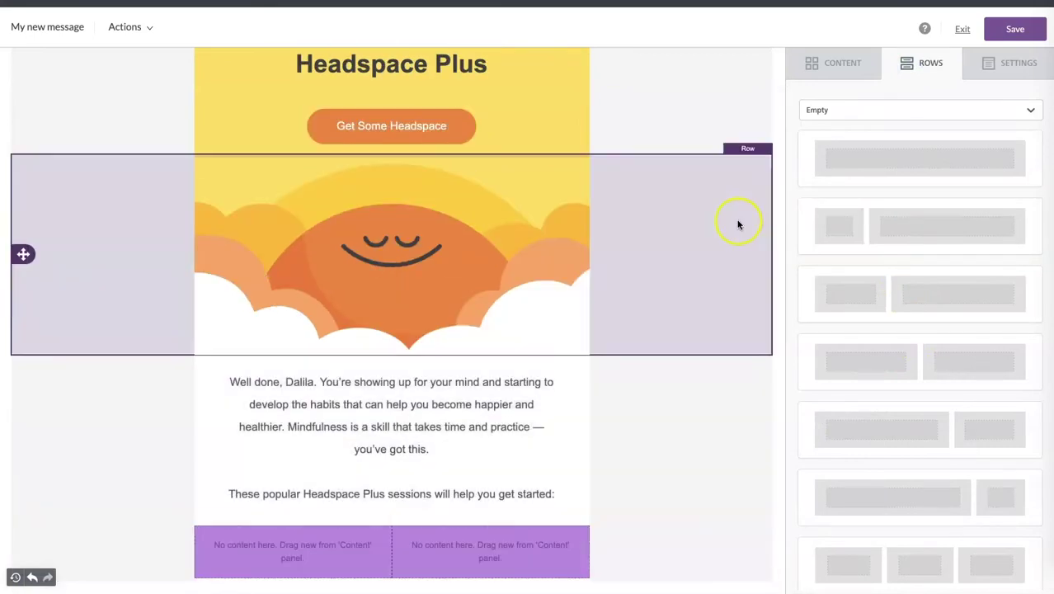
# - Place an image block in the new row's left column and a text block in its right column
pyautogui.click(823, 66)
pyautogui.moveTo(930, 142); pyautogui.dragTo(297, 549)
pyautogui.moveTo(834, 123); pyautogui.dragTo(525, 530)
pyautogui.scroll(-1, 532, 495)
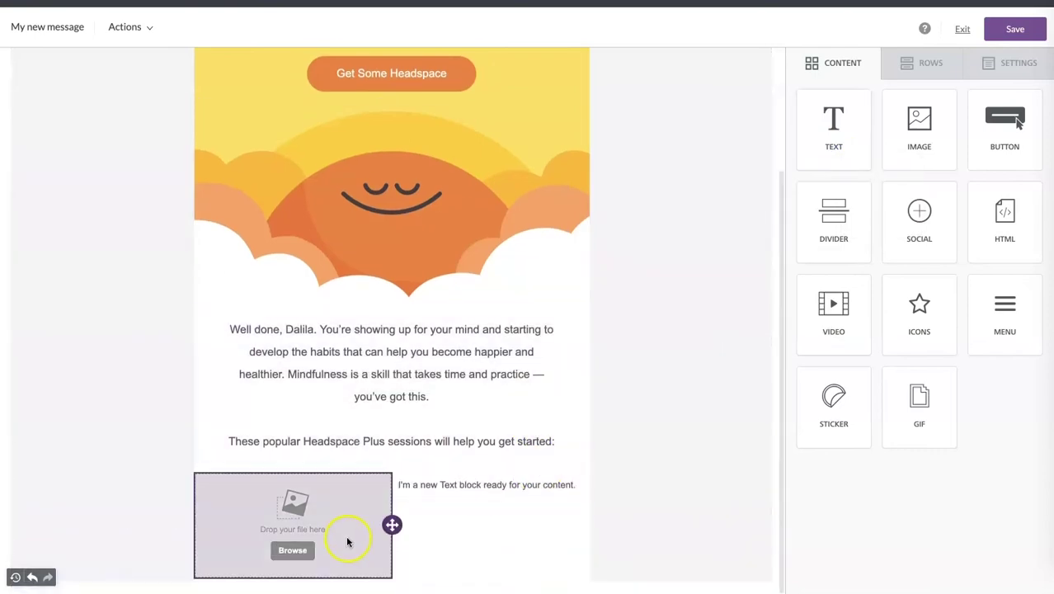
# - Upload unwind-single.png from the headspace video folder into the left column's empty image block
pyautogui.click(347, 541)
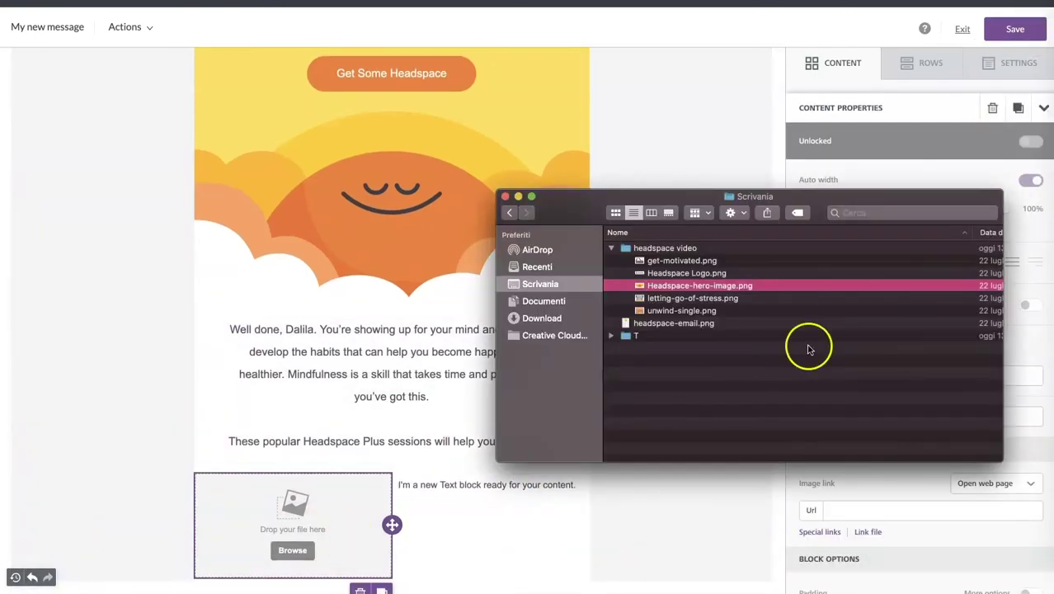
pyautogui.click(665, 262)
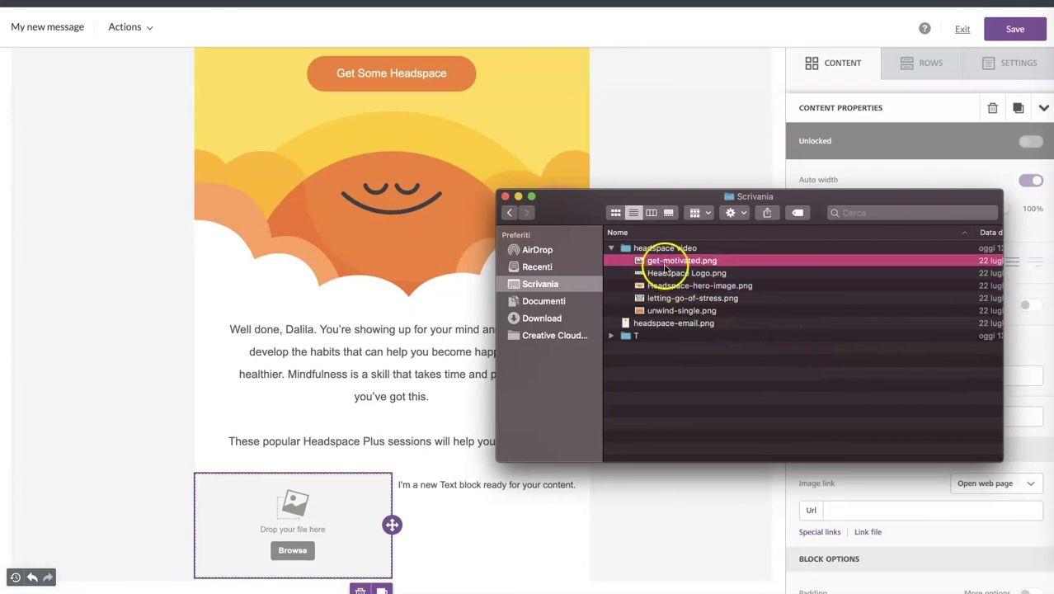
pyautogui.click(664, 298)
pyautogui.click(666, 310)
pyautogui.moveTo(666, 310); pyautogui.dragTo(337, 519)
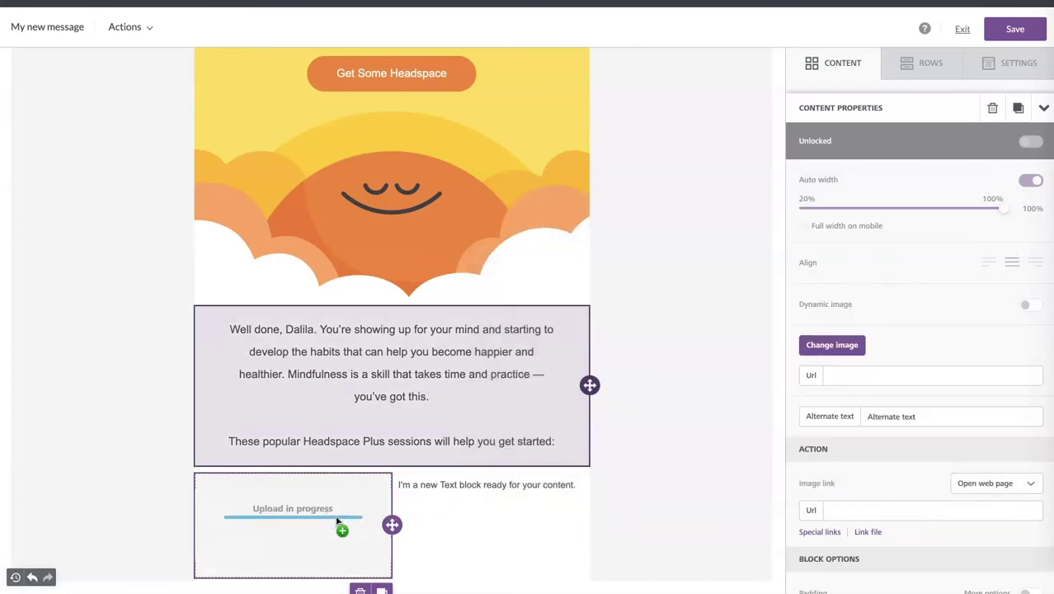
# - Copy the "Unwind Single" heading from the reference email and paste it over the right column's placeholder text
pyautogui.scroll(-1, 336, 519)
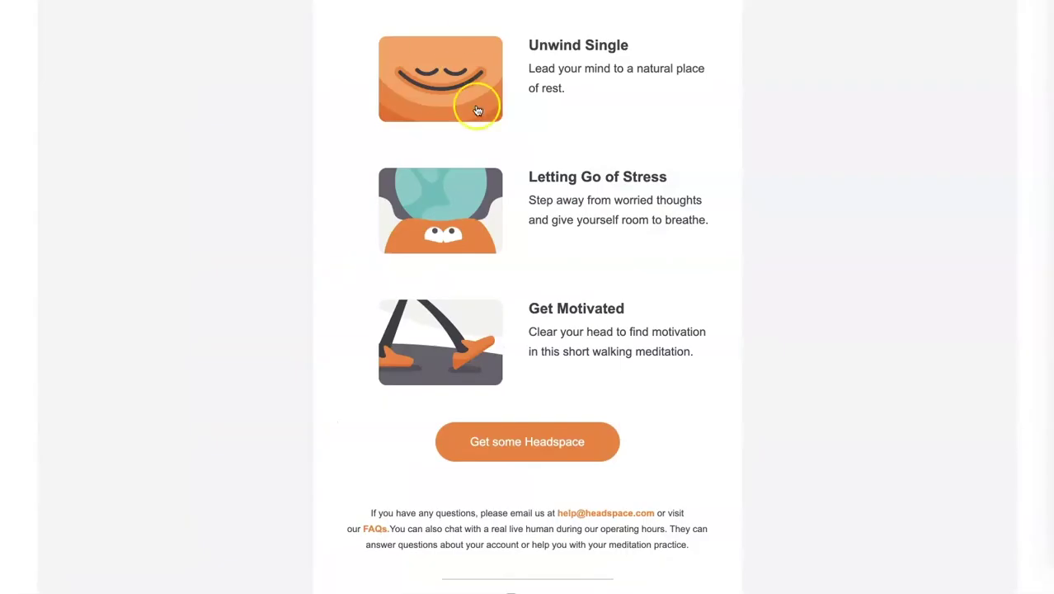
pyautogui.moveTo(631, 43); pyautogui.dragTo(523, 48)
pyautogui.hotkey('ctrl', 'c')
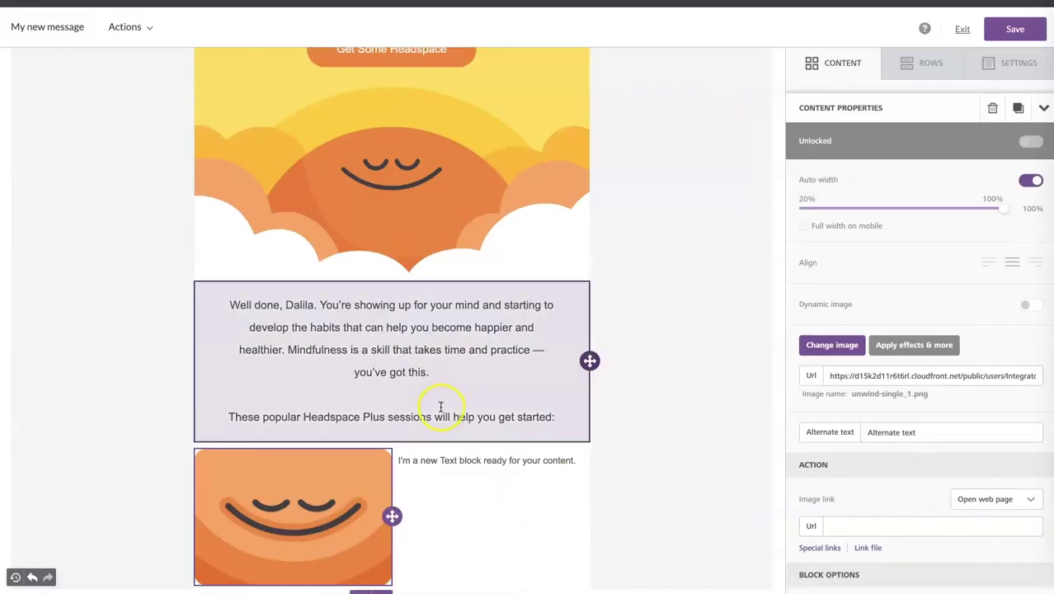
pyautogui.click(400, 460)
pyautogui.moveTo(400, 460); pyautogui.dragTo(554, 461)
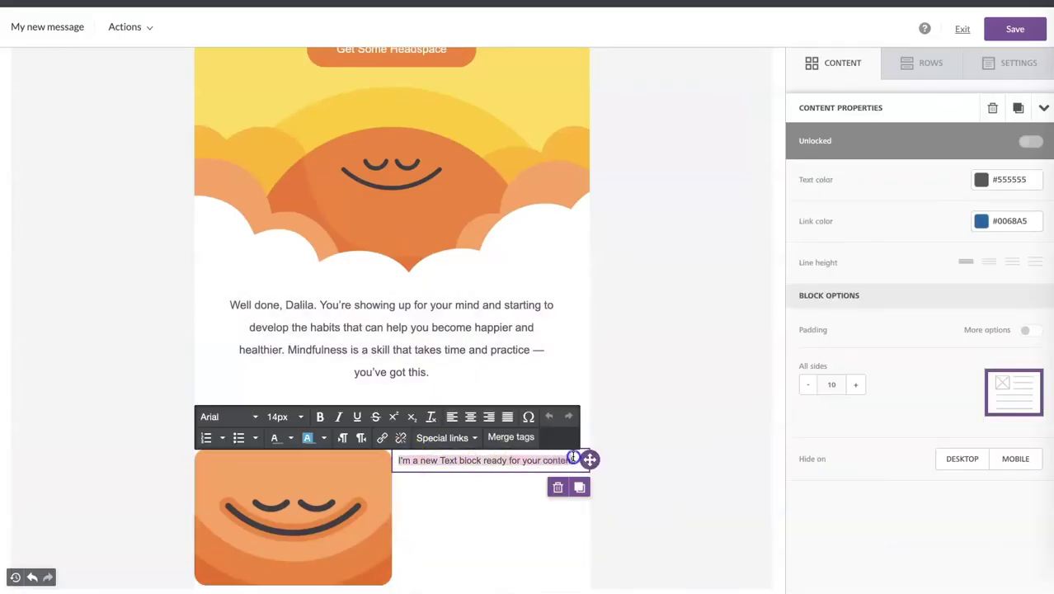
pyautogui.hotkey('ctrl', 'v')
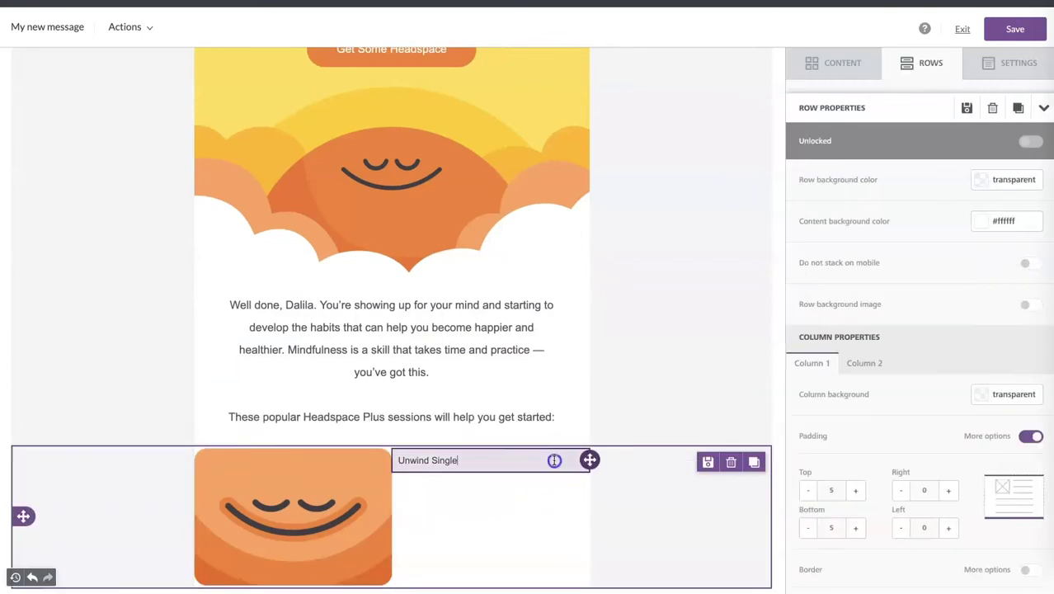
# - Set the "Unwind Single" heading to 22px and make it bold
pyautogui.tripleClick(437, 461)
pyautogui.click(294, 418)
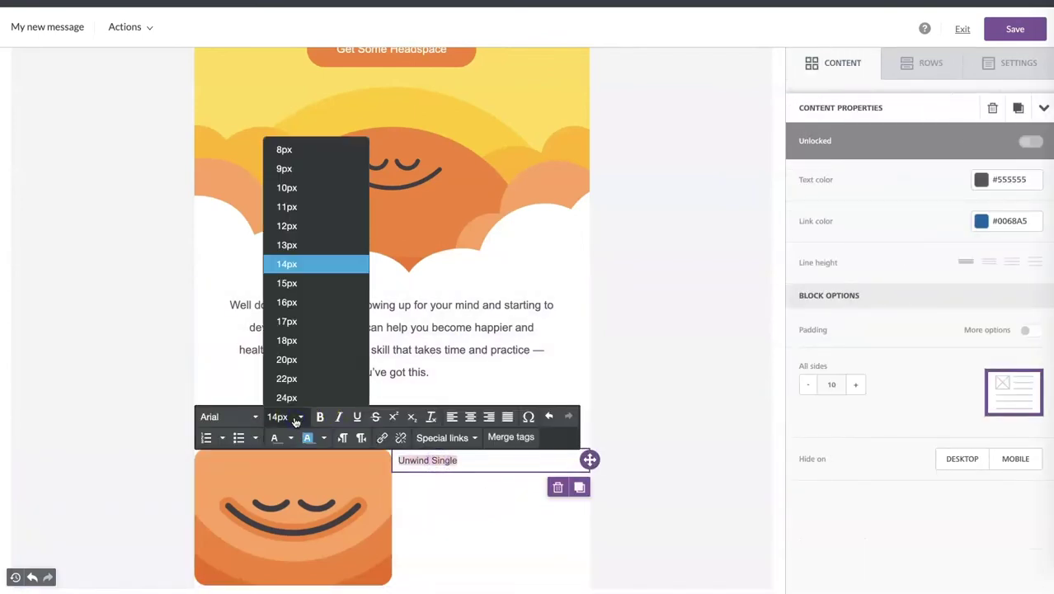
pyautogui.click(302, 368)
pyautogui.click(287, 418)
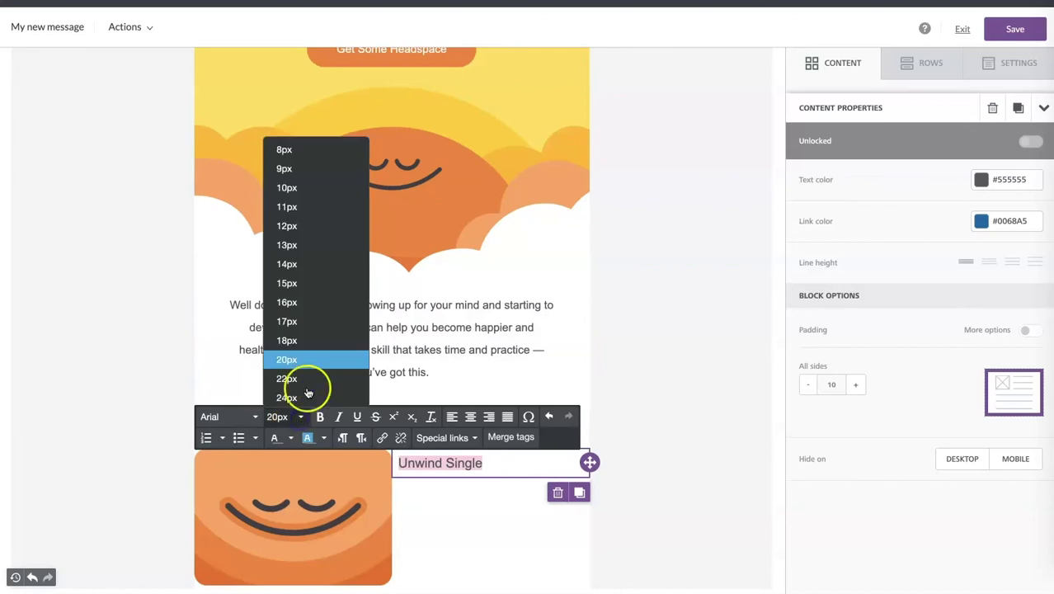
pyautogui.click(307, 381)
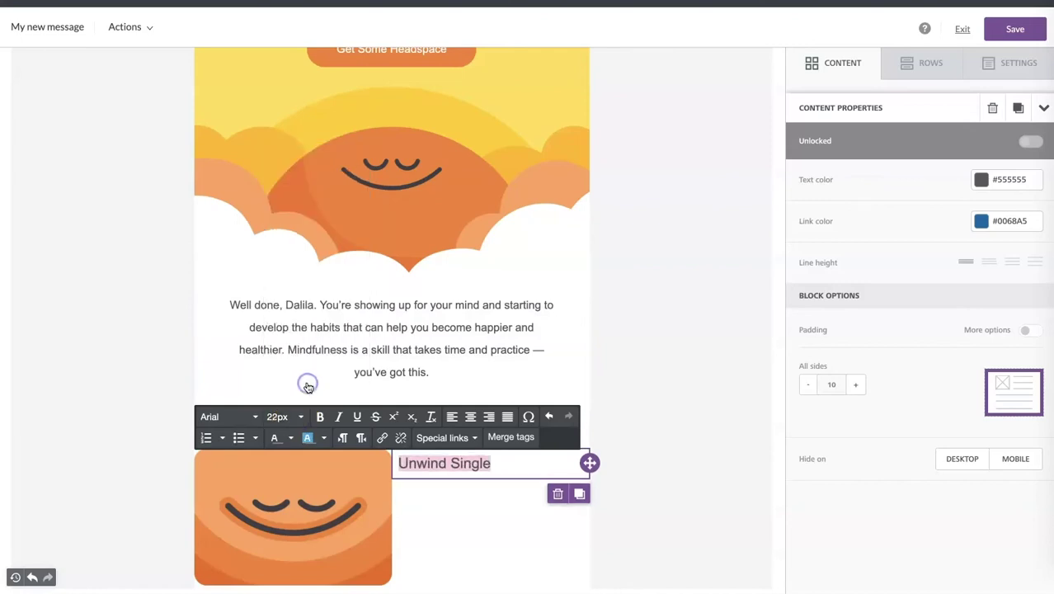
pyautogui.click(503, 473)
pyautogui.click(501, 515)
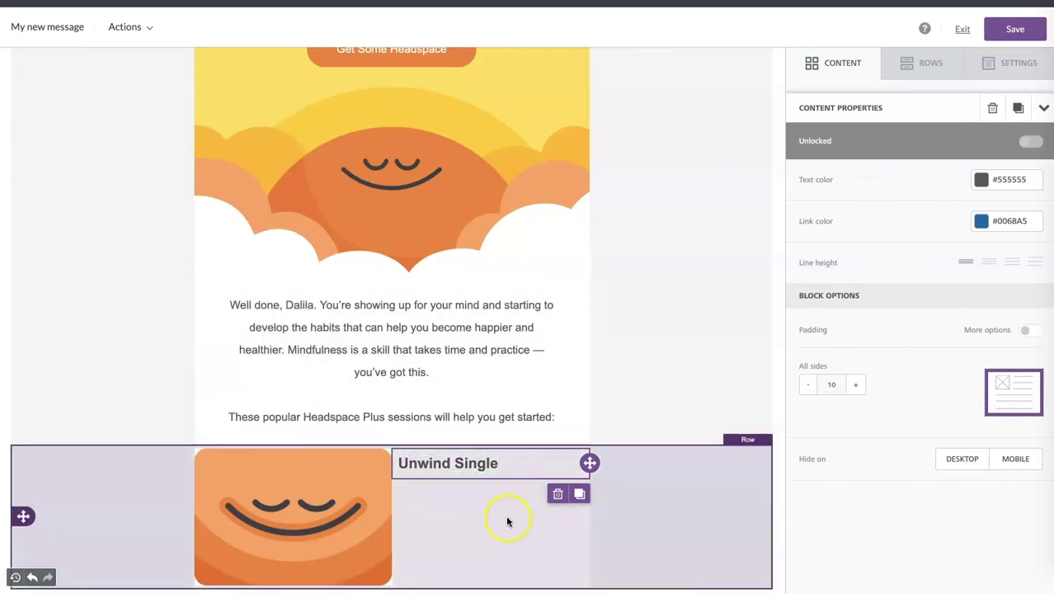
# - Turn off auto width for the Unwind Single image and shrink it to about 60% of its column
pyautogui.click(344, 527)
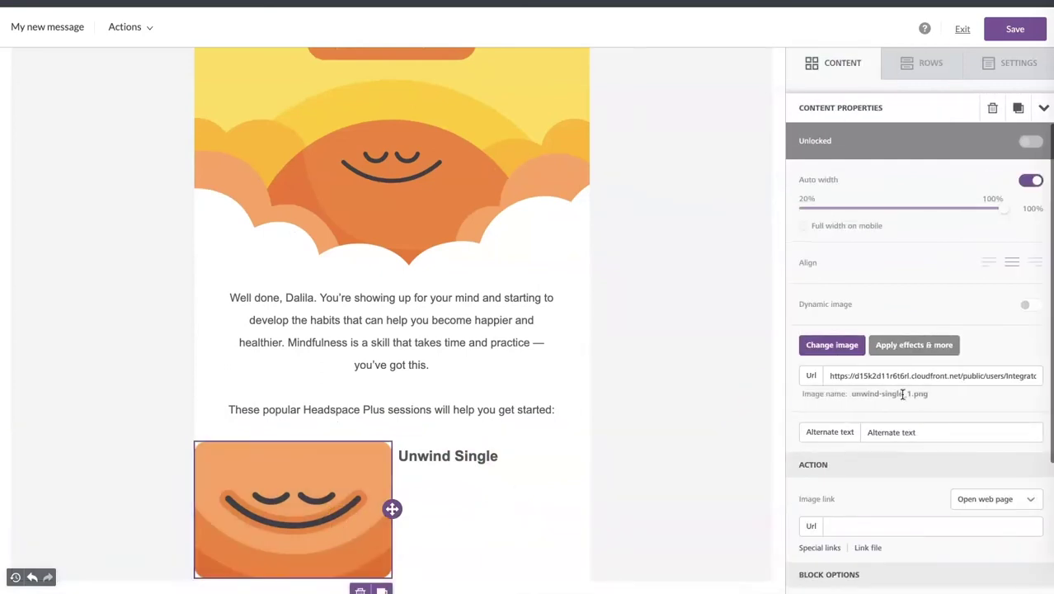
pyautogui.click(1030, 180)
pyautogui.moveTo(1000, 208); pyautogui.dragTo(911, 209)
# - Pad the Unwind Single image with 15 at the top and right, 5 at the bottom and slightly more than 50 at the left
pyautogui.scroll(-3, 894, 517)
pyautogui.click(855, 472)
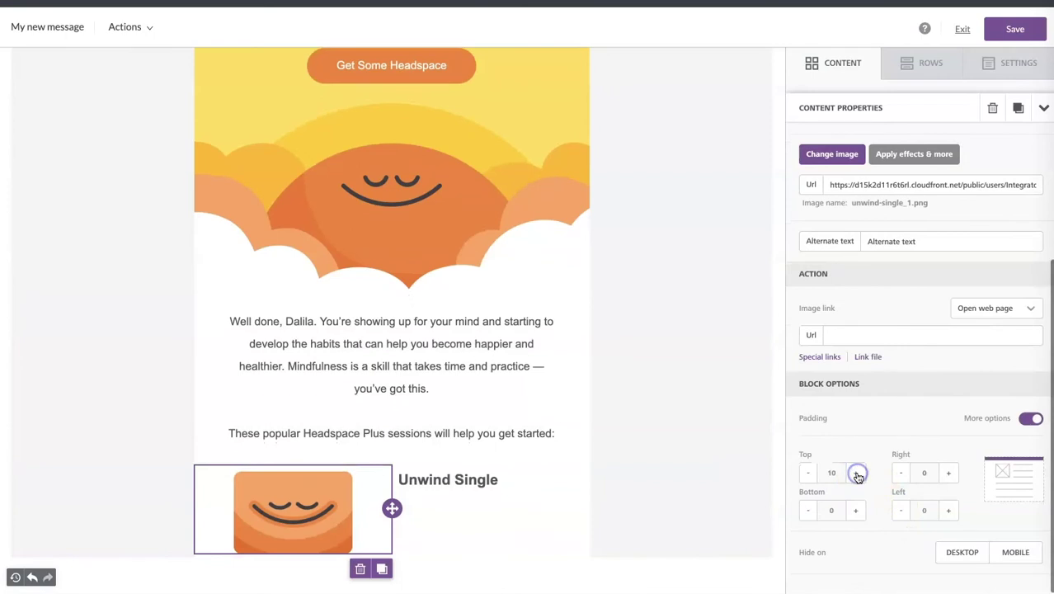
pyautogui.click(948, 472)
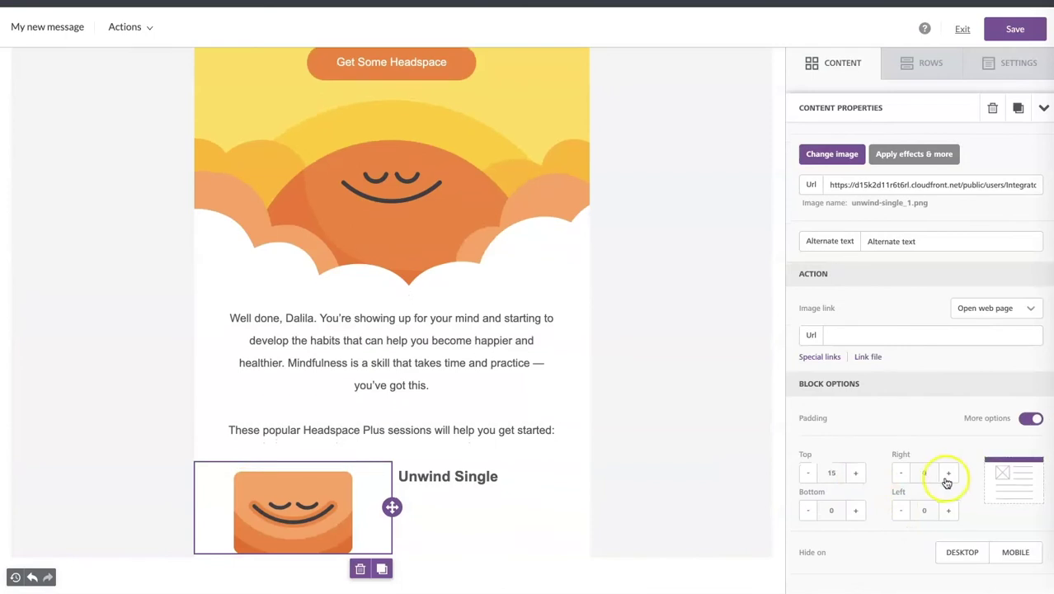
pyautogui.click(858, 511)
pyautogui.click(951, 511)
pyautogui.click(950, 510)
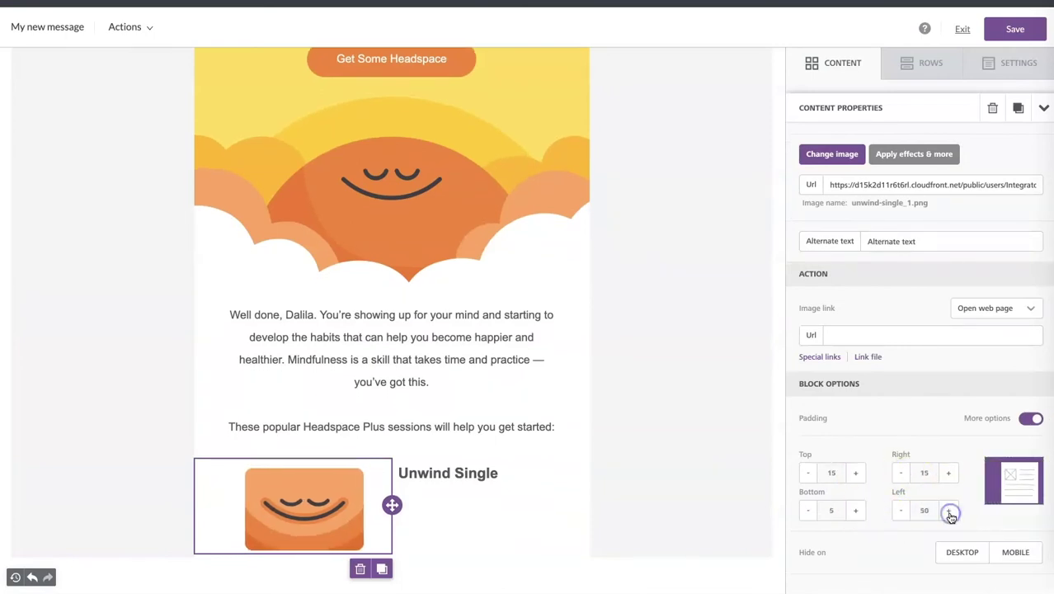
pyautogui.click(950, 511)
pyautogui.click(541, 524)
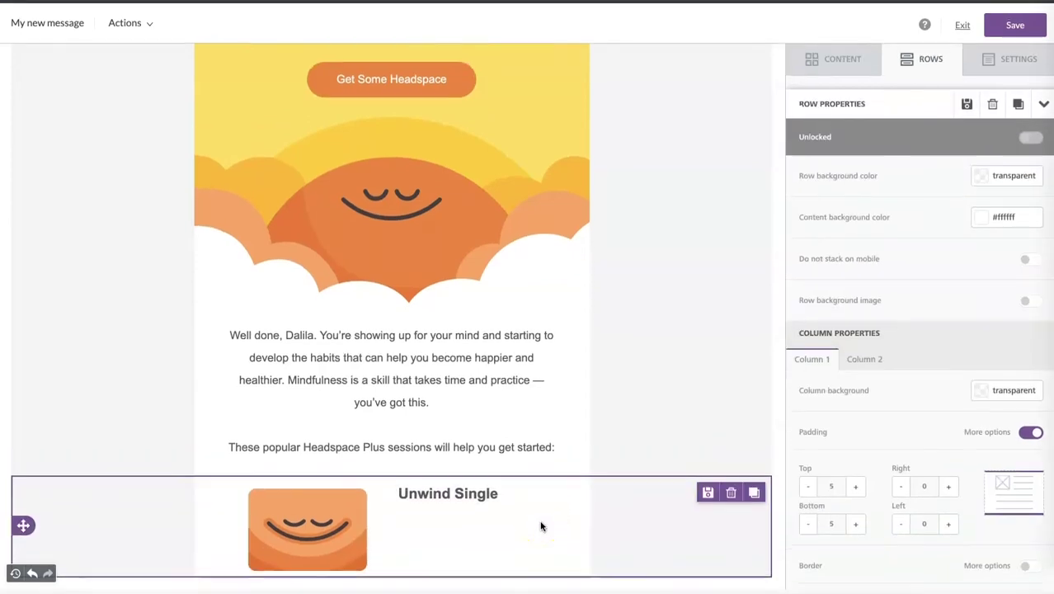
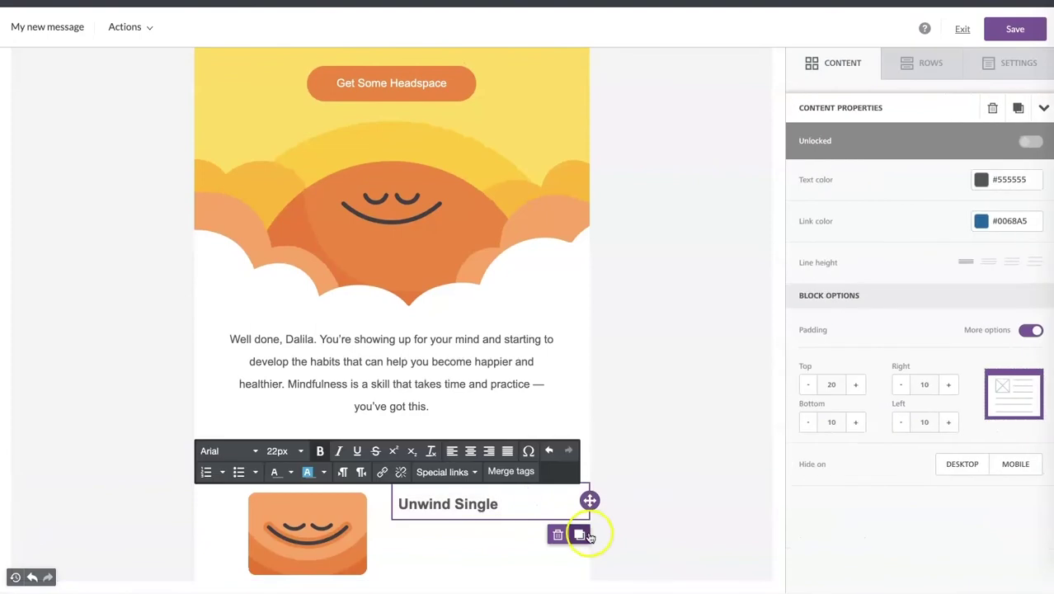
# - Duplicate the "Unwind Single" heading block and replace the lower copy's text with "Lead your mind to a natural place of rest."
pyautogui.click(503, 542)
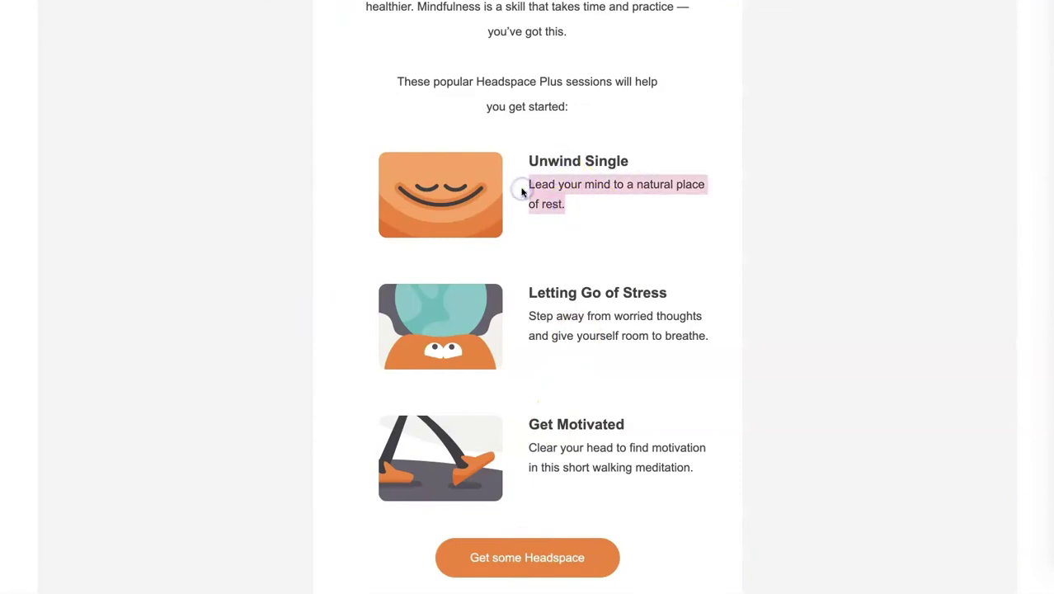
pyautogui.click(443, 541)
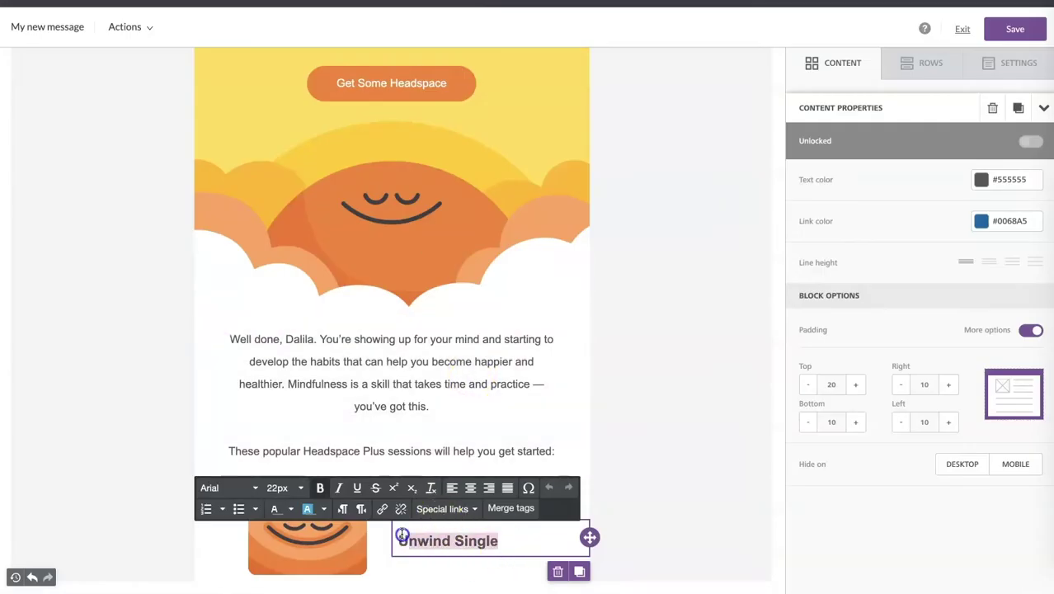
pyautogui.write('Lead your mind to a natural place of rest.')
pyautogui.hotkey('ctrl', 'z')
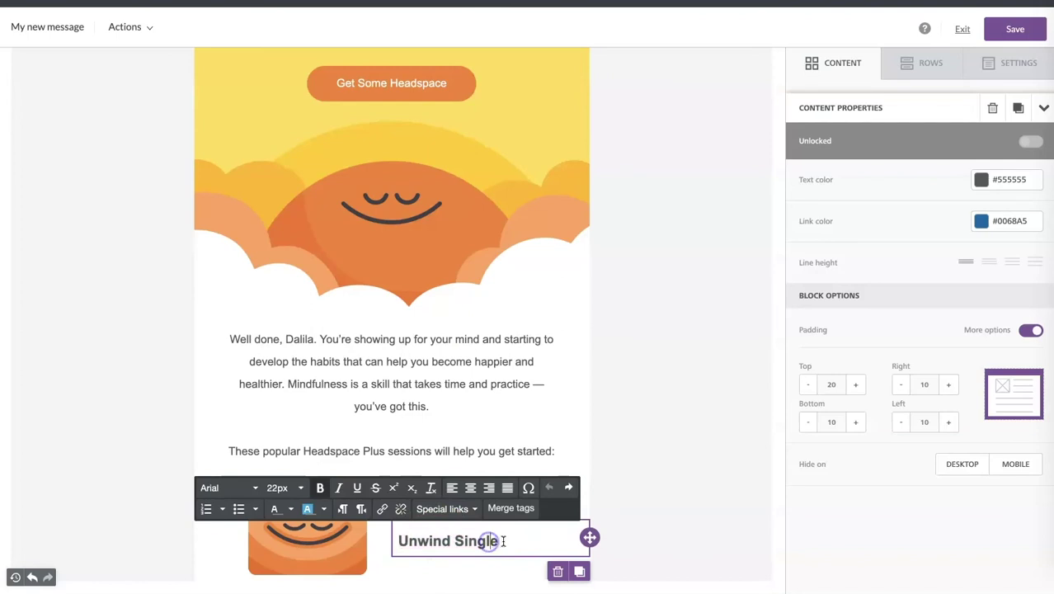
pyautogui.write('Lead your mind to a natural place of rest.')
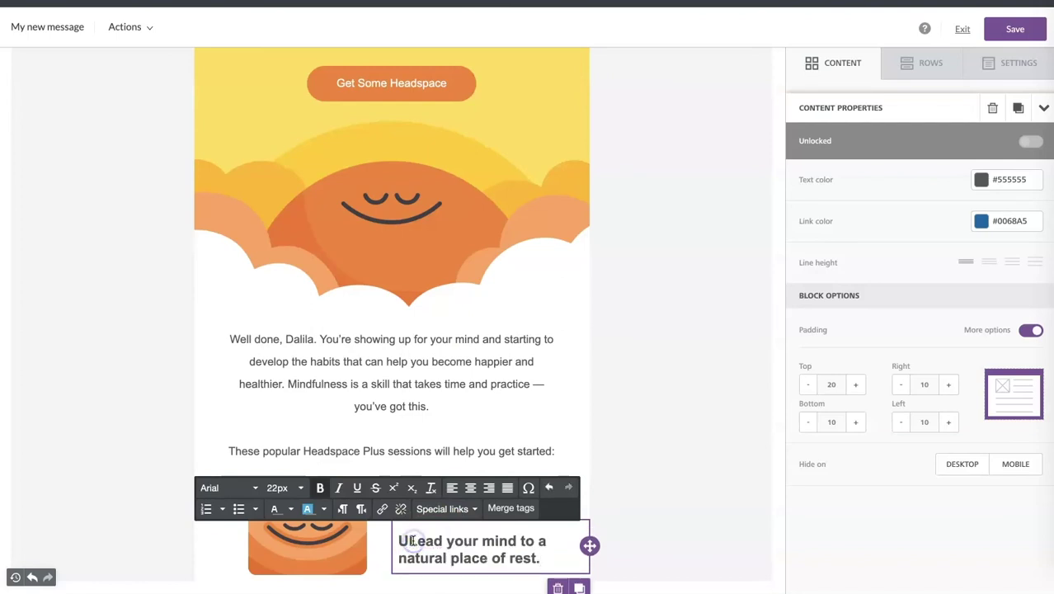
# - Set the Unwind Single description to 17px and remove its bold formatting
pyautogui.tripleClick(401, 540)
pyautogui.click(299, 487)
pyautogui.click(298, 388)
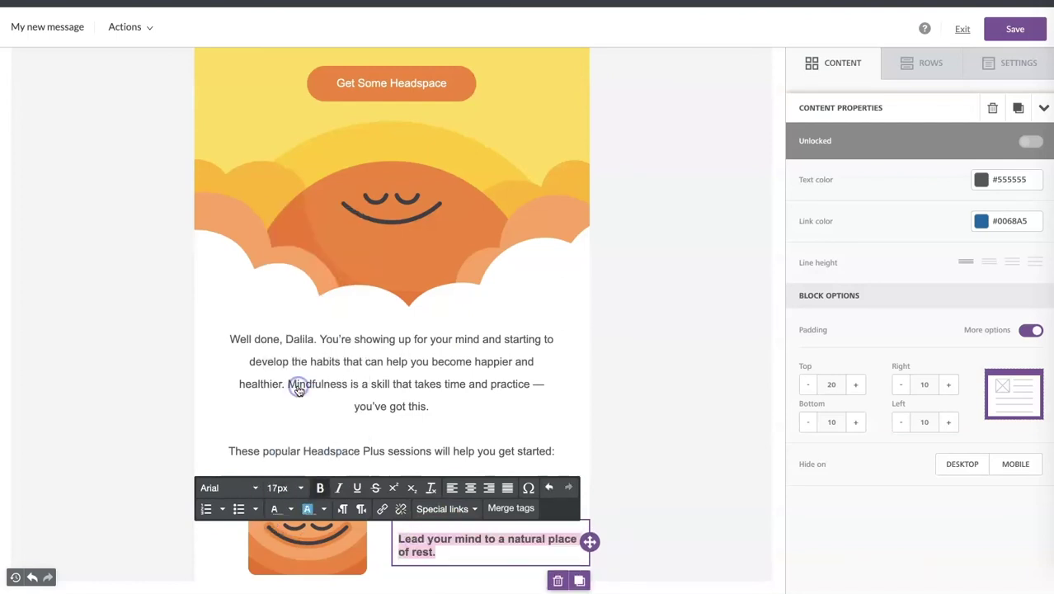
pyautogui.click(323, 487)
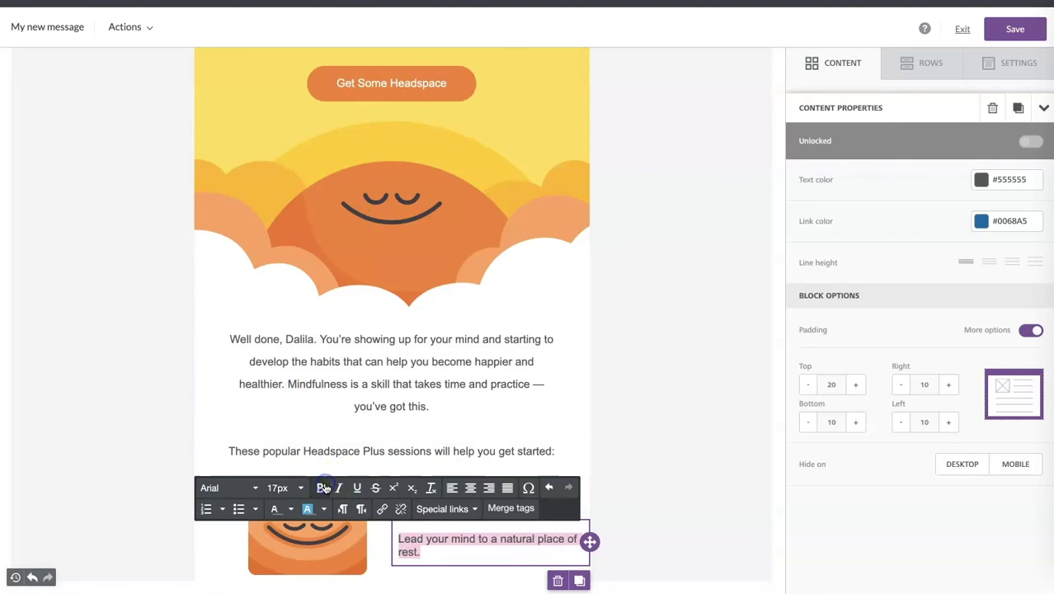
pyautogui.click(516, 559)
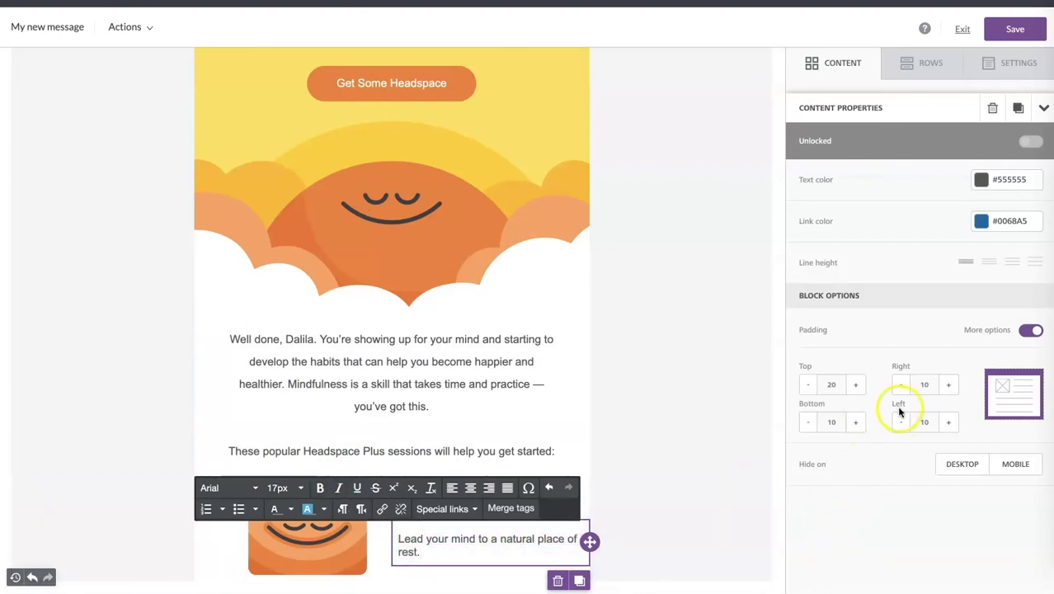
# - Set the Unwind Single description's padding to 20 at the right and 5 at the top
pyautogui.click(953, 392)
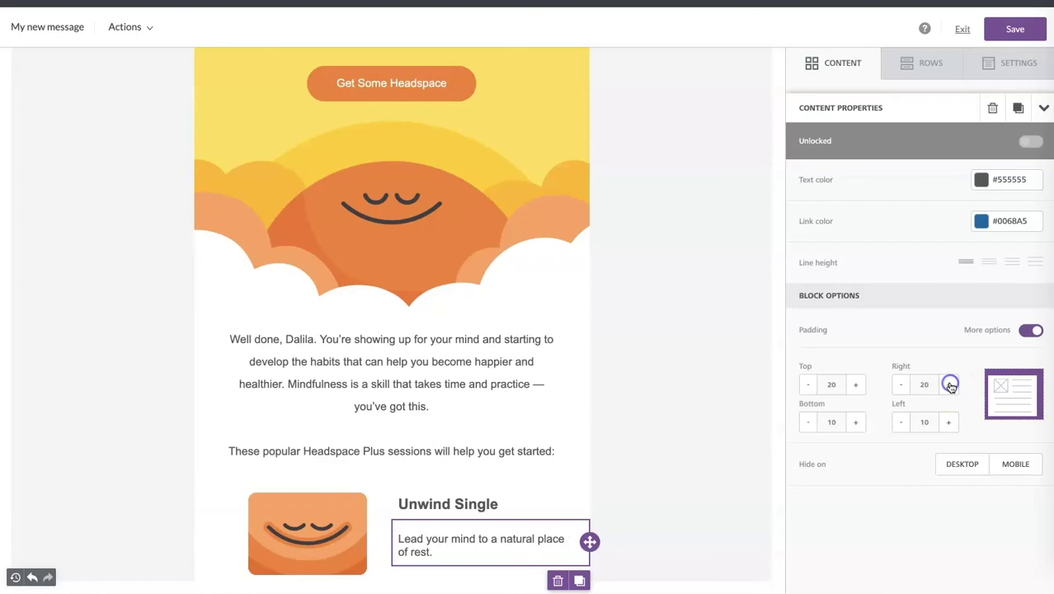
pyautogui.click(807, 385)
pyautogui.click(806, 385)
pyautogui.click(806, 386)
pyautogui.click(650, 524)
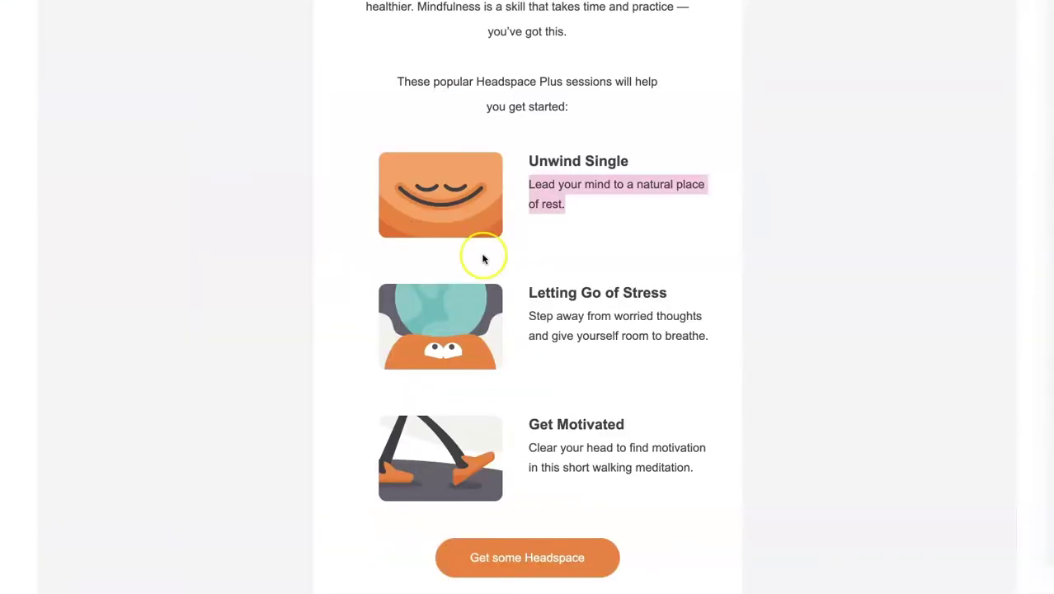
pyautogui.click(557, 200)
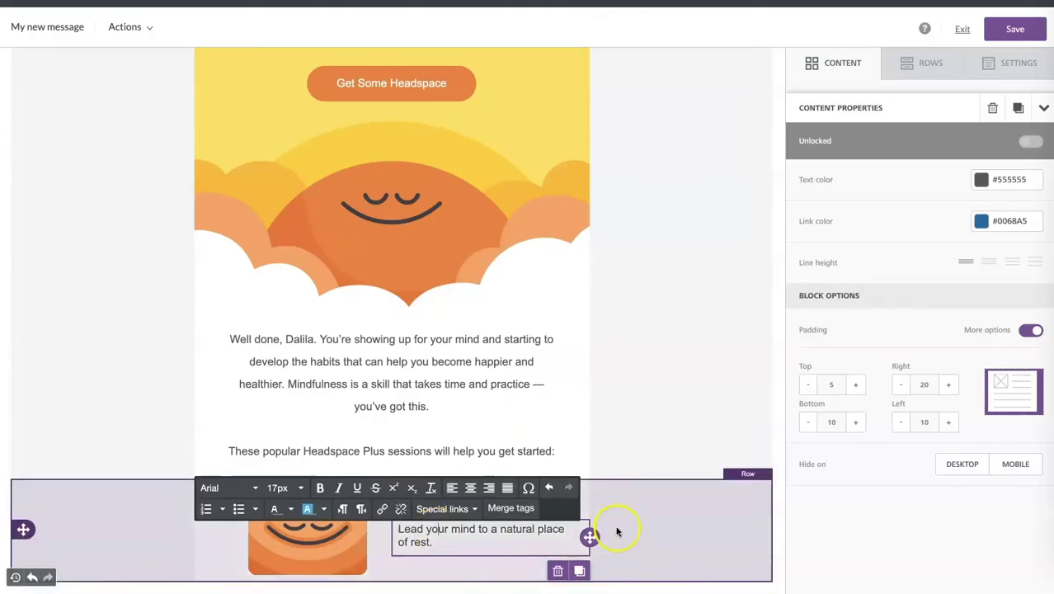
# - Pad the "Unwind Single" heading with 25 at the top, 15 at the right, and 5 at the bottom and left
pyautogui.click(544, 504)
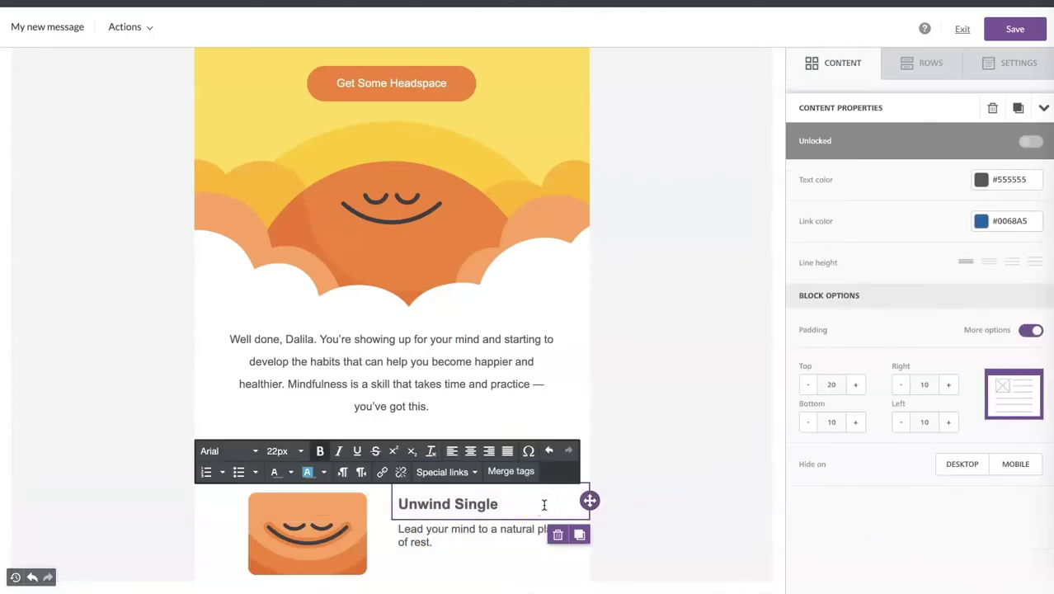
pyautogui.click(854, 387)
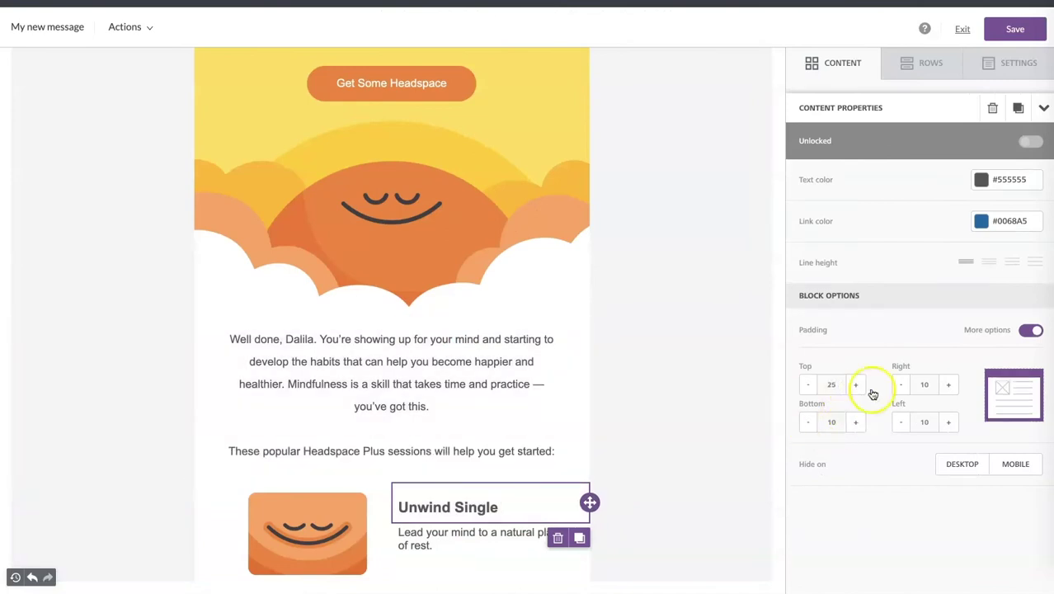
pyautogui.click(855, 422)
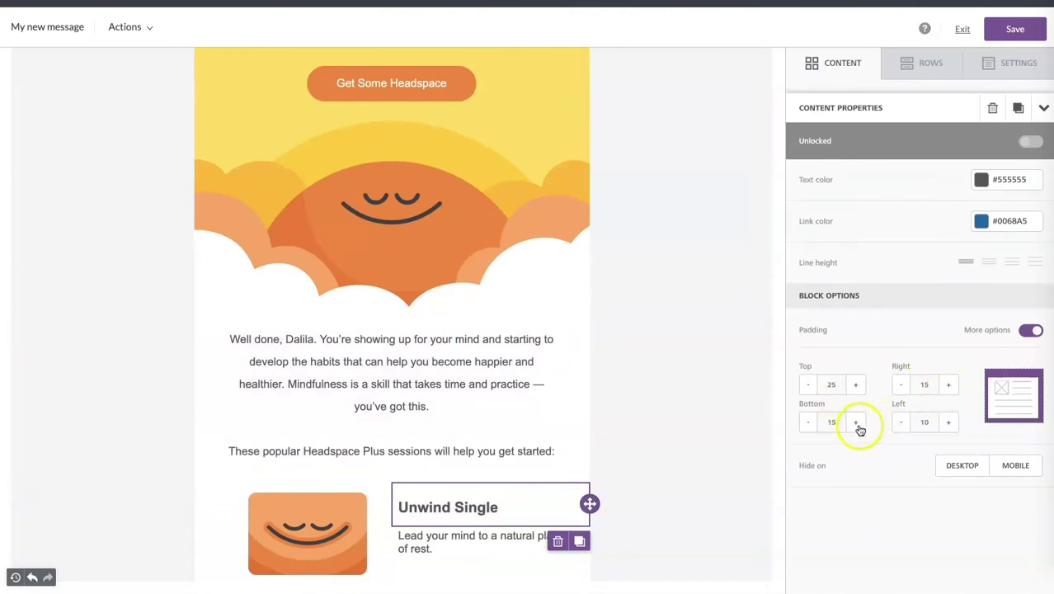
# - Duplicate the Unwind Single row twice so that three identical session rows are stacked
pyautogui.click(659, 555)
pyautogui.click(754, 491)
pyautogui.scroll(-2, 682, 506)
pyautogui.scroll(-2, 683, 480)
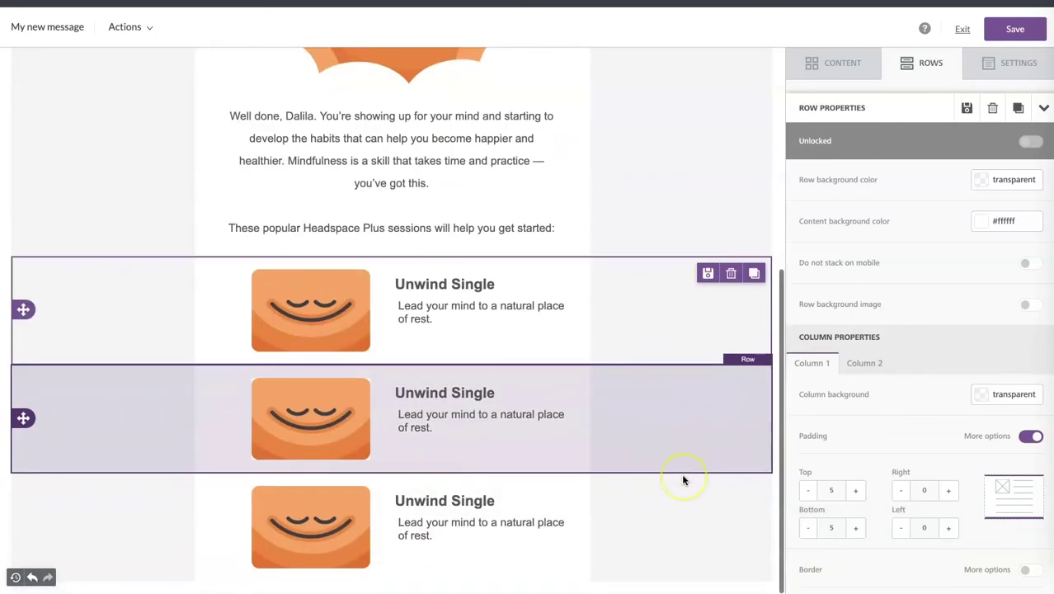
pyautogui.click(704, 395)
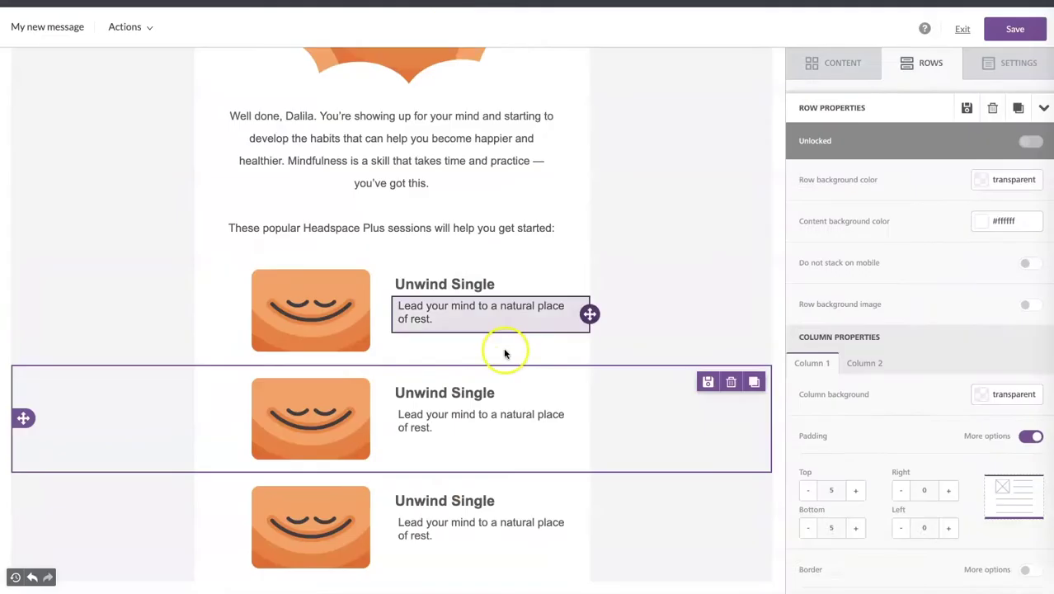
# - Change the second row's text to "Letting Go of Stress" with its "Step away from worried thoughts" description, and the third row's heading to "Get Motivated"
pyautogui.moveTo(432, 427); pyautogui.dragTo(400, 415)
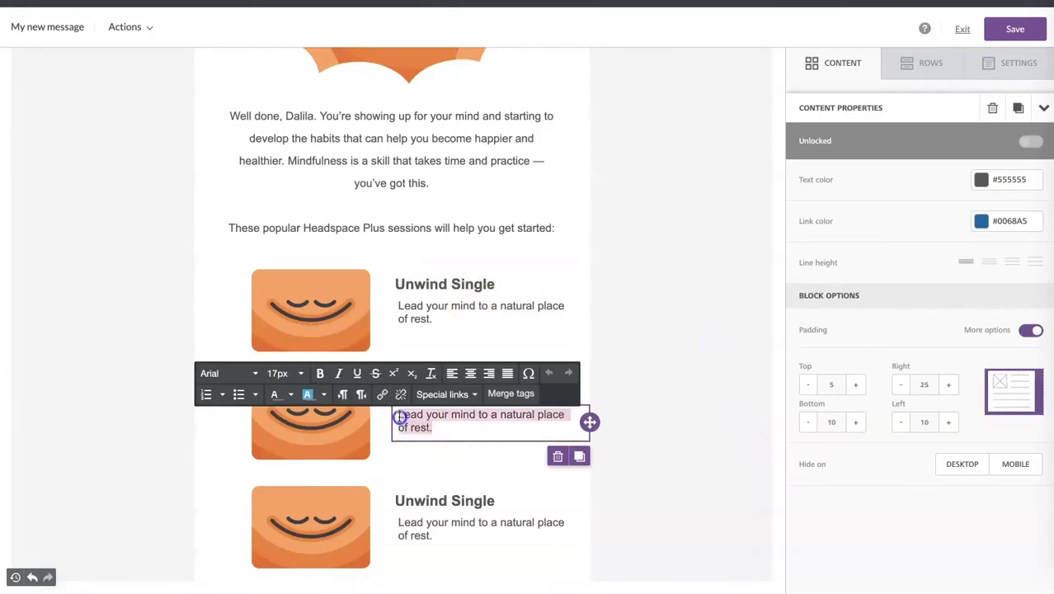
pyautogui.write('Step away from worried thoughts and give yourself room to breathe.')
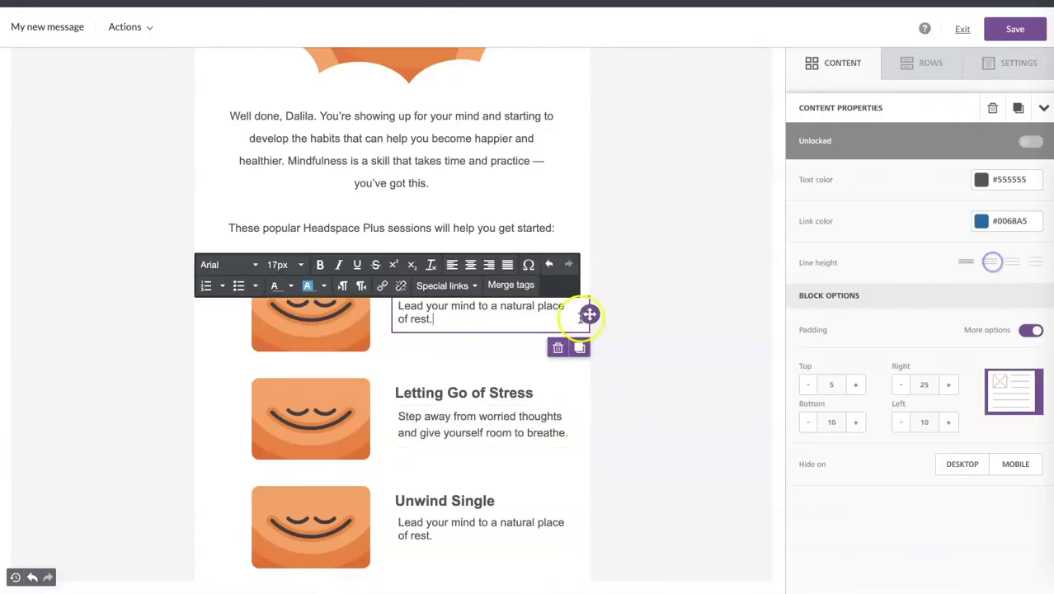
pyautogui.click(631, 426)
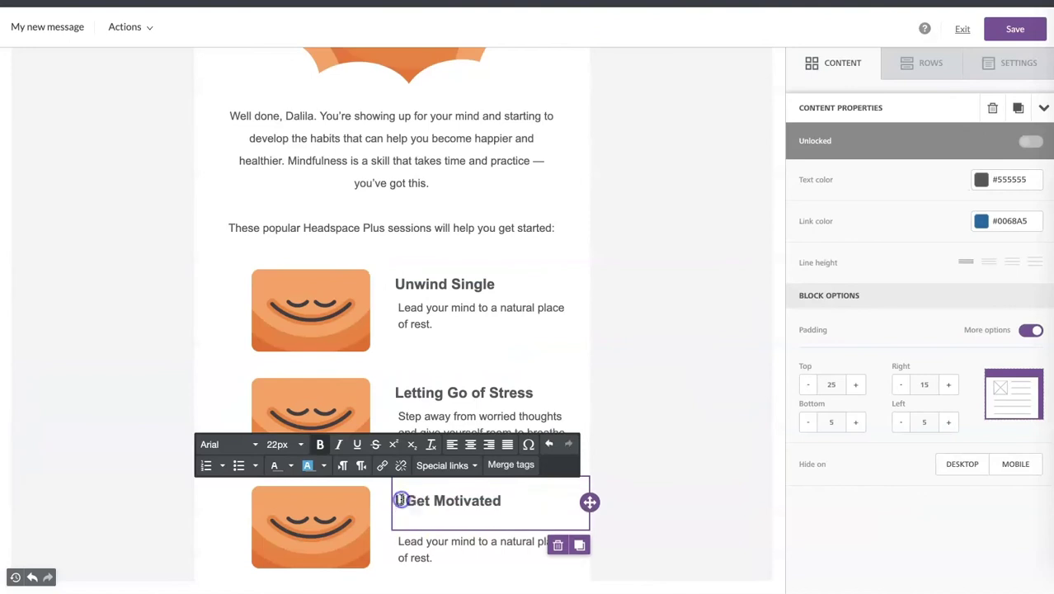
pyautogui.press('Delete')
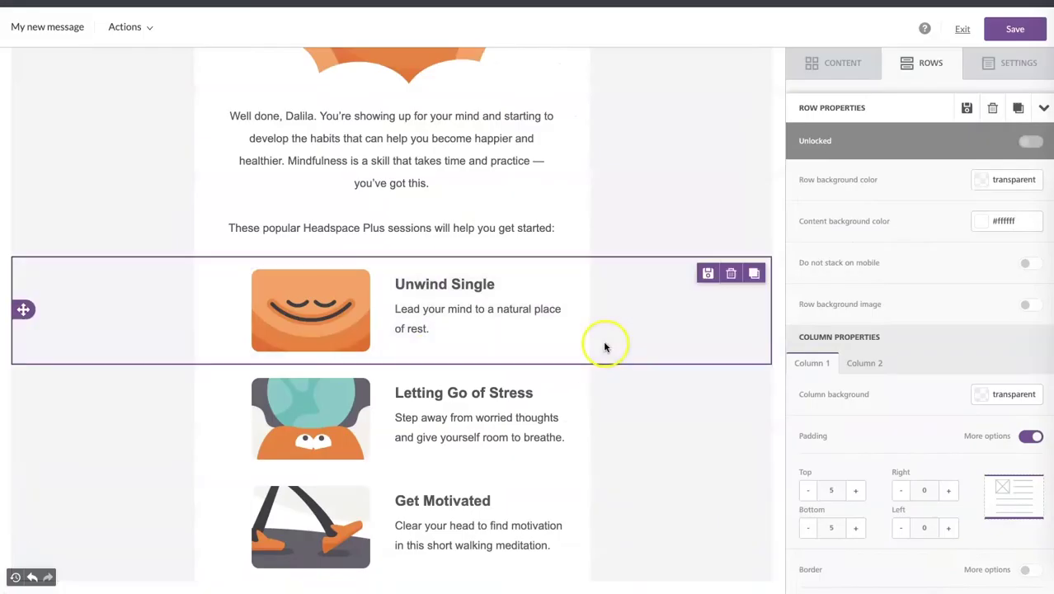
# - Set the session rows' column padding to 15 at the top and bottom
pyautogui.scroll(-1, 907, 371)
pyautogui.click(855, 444)
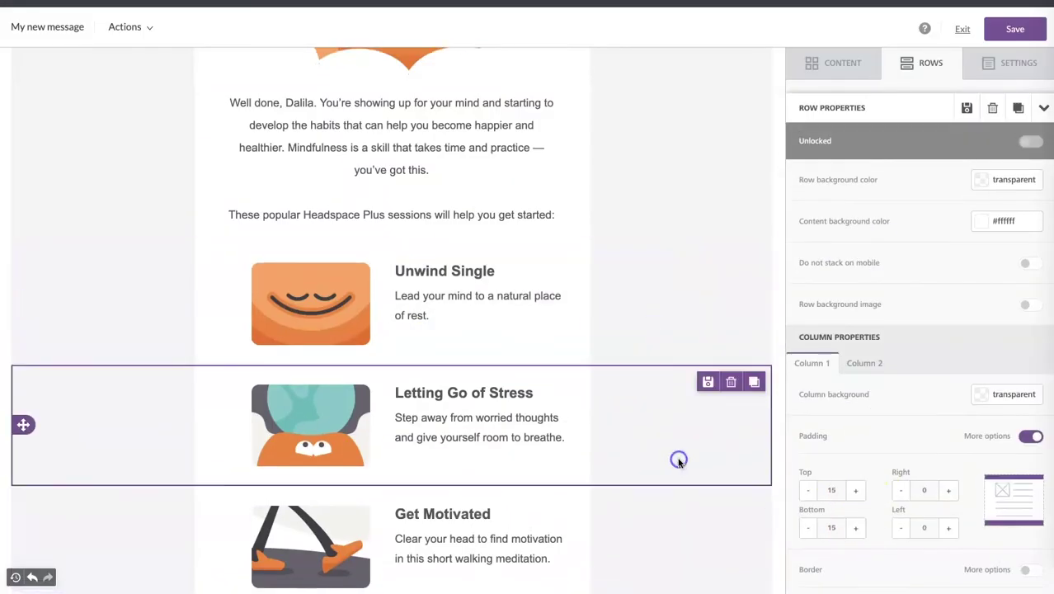
# - Duplicate the "Get Some Headspace" button row and move the copy below the Get Motivated row
pyautogui.scroll(5, 672, 494)
pyautogui.click(668, 240)
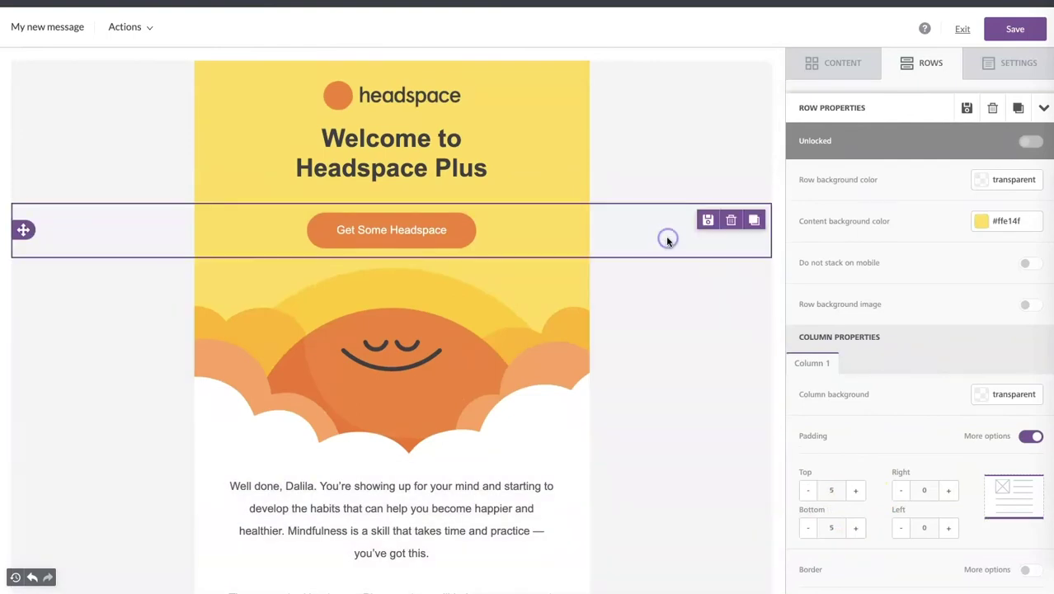
pyautogui.click(755, 221)
pyautogui.click(141, 306)
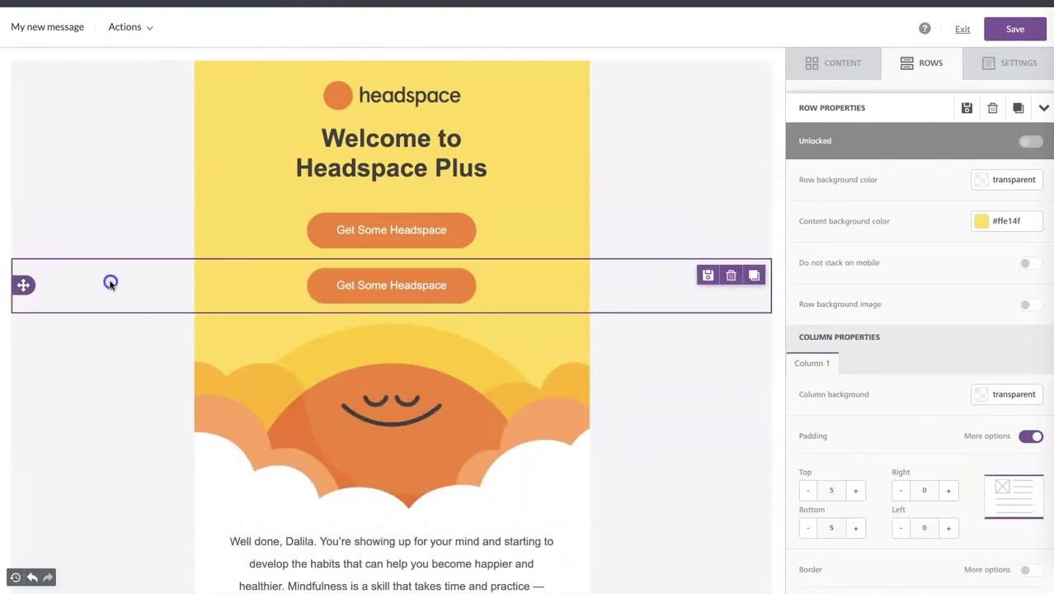
pyautogui.moveTo(23, 286); pyautogui.dragTo(70, 543)
pyautogui.scroll(-5, 71, 546)
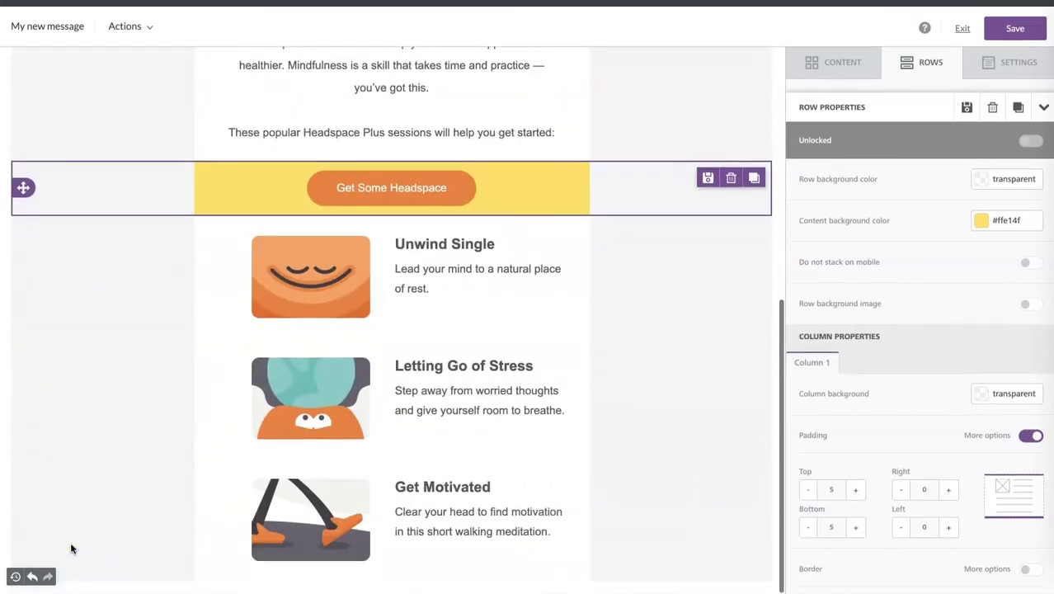
pyautogui.moveTo(23, 188); pyautogui.dragTo(43, 571)
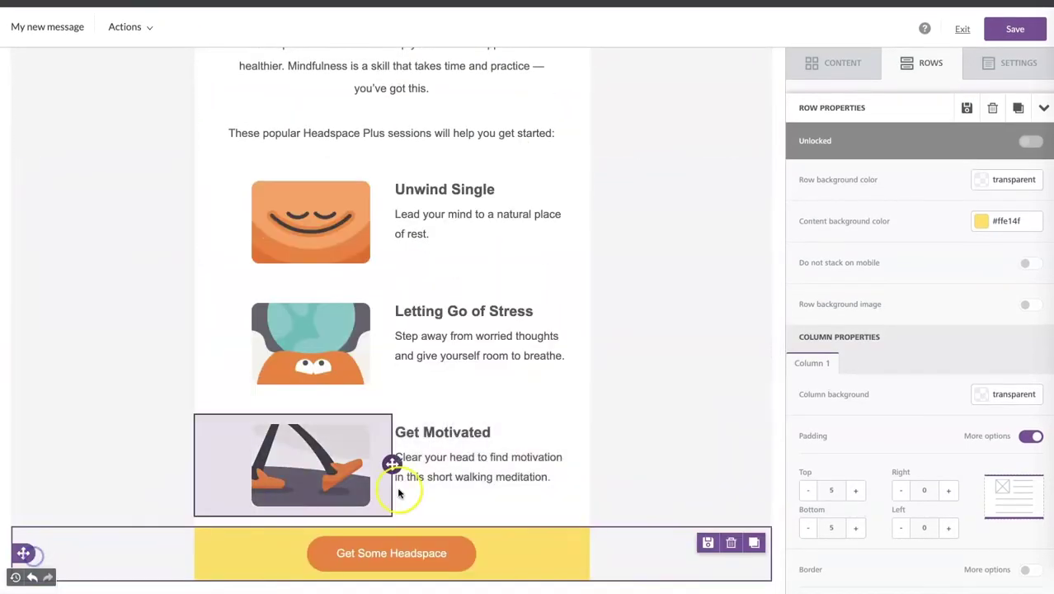
# - Set the content background color of the lower "Get Some Headspace" button row to #ffffff
pyautogui.click(985, 220)
pyautogui.click(852, 402)
pyautogui.click(670, 554)
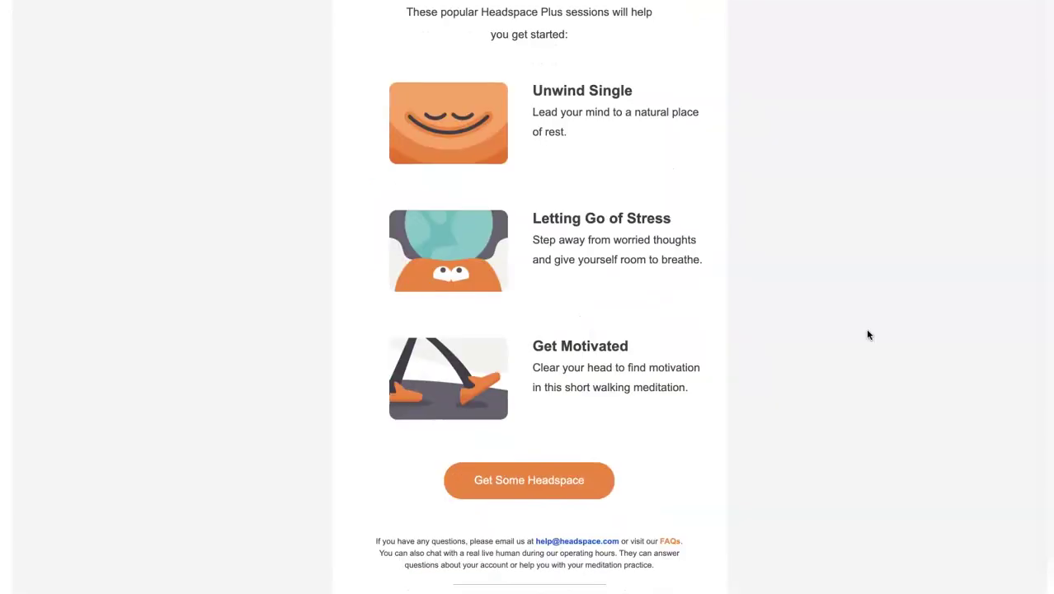
# - Examine the reference email down to its footer and compare it with the sections built so far
pyautogui.scroll(-3, 867, 335)
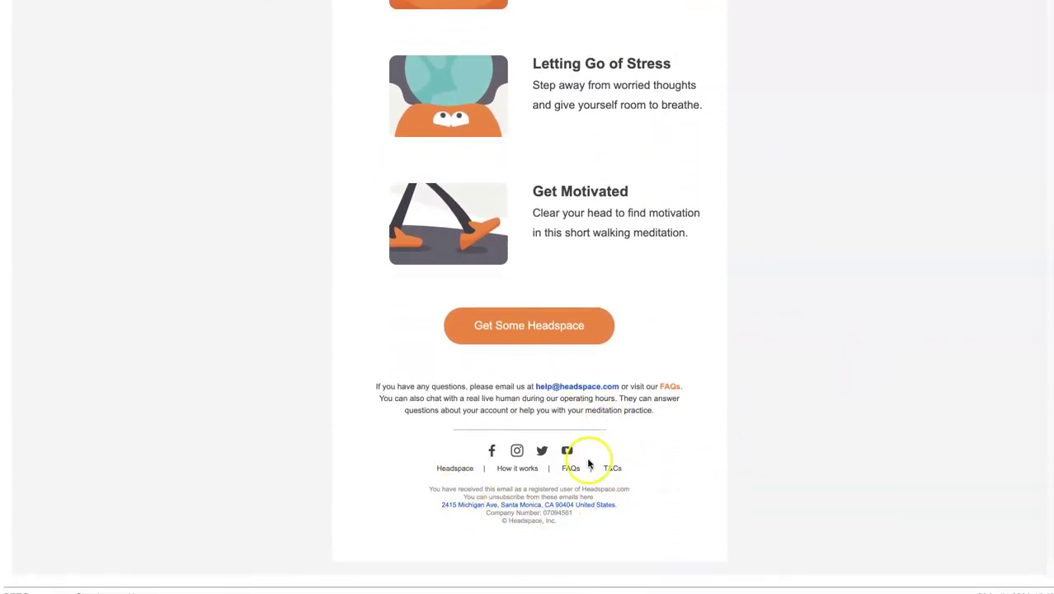
pyautogui.scroll(9, 760, 244)
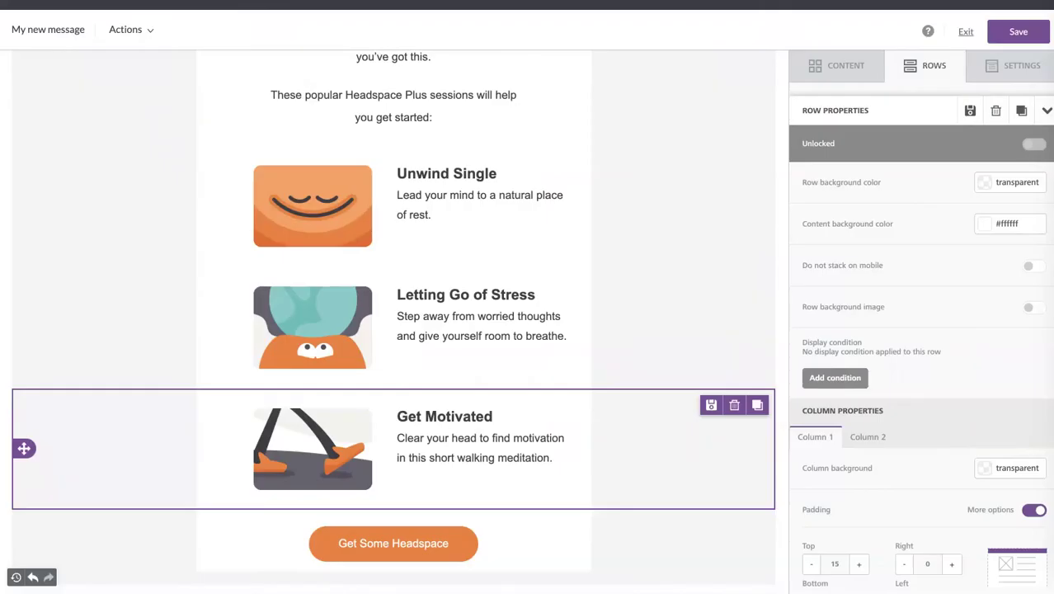
pyautogui.scroll(2, 667, 257)
pyautogui.scroll(3, 670, 256)
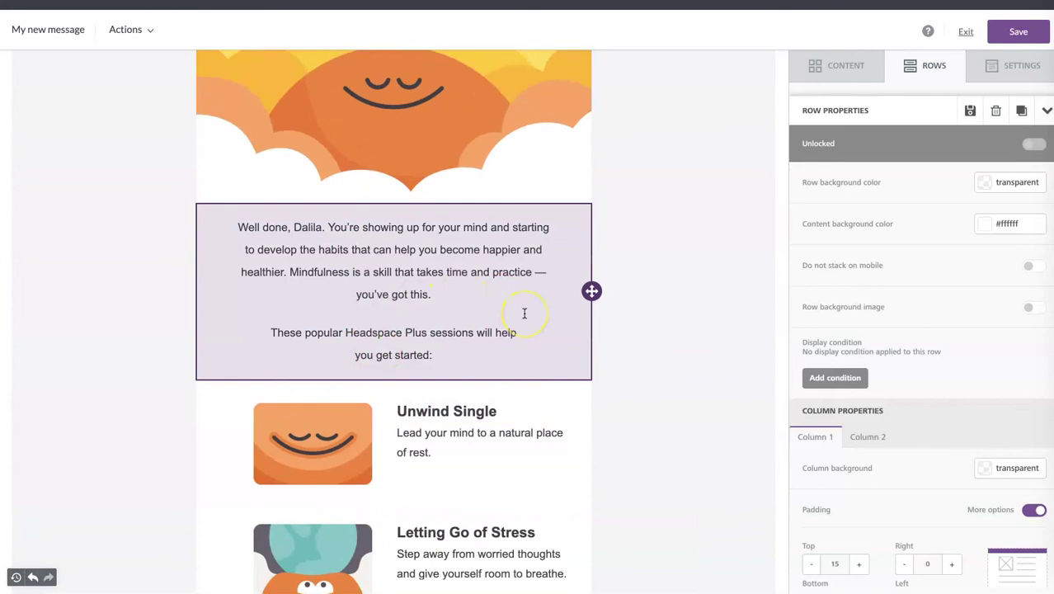
pyautogui.scroll(-5, 523, 313)
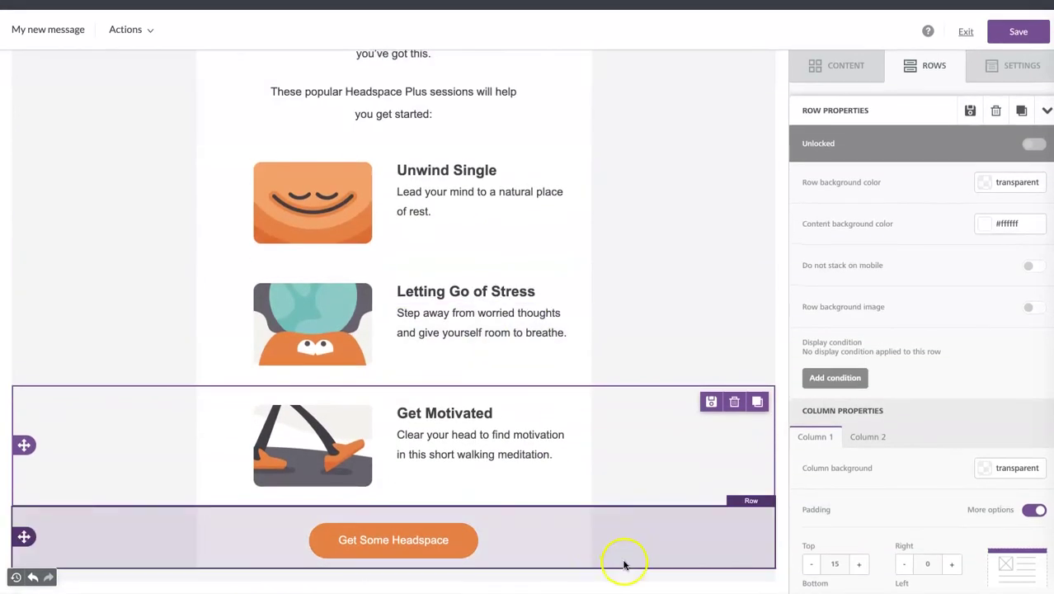
pyautogui.click(664, 567)
pyautogui.click(666, 568)
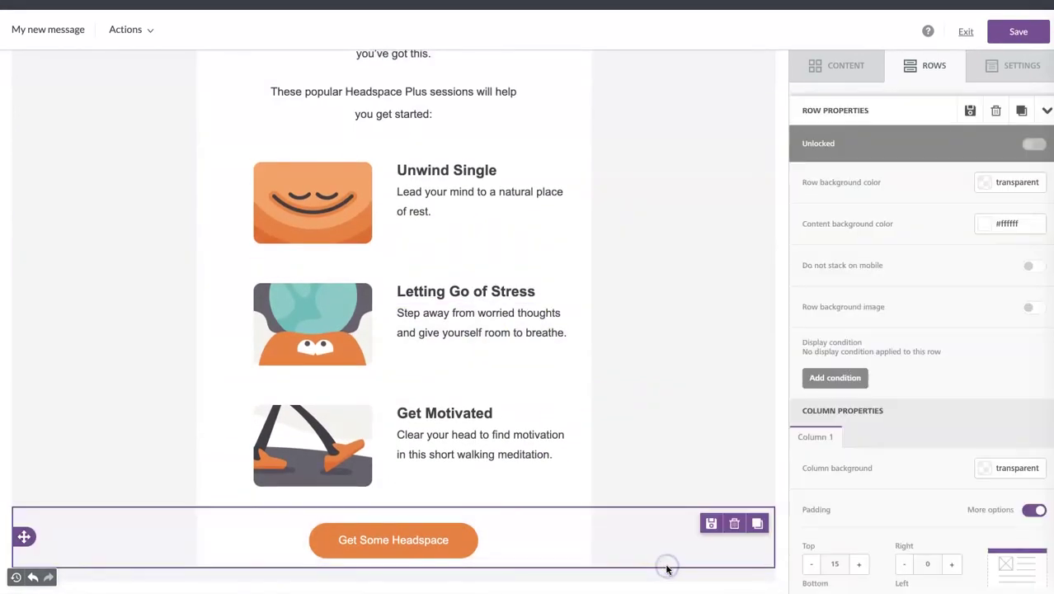
# - Insert the saved "Headspace footer" row from the Headspace Email row collection below the last button row
pyautogui.click(905, 78)
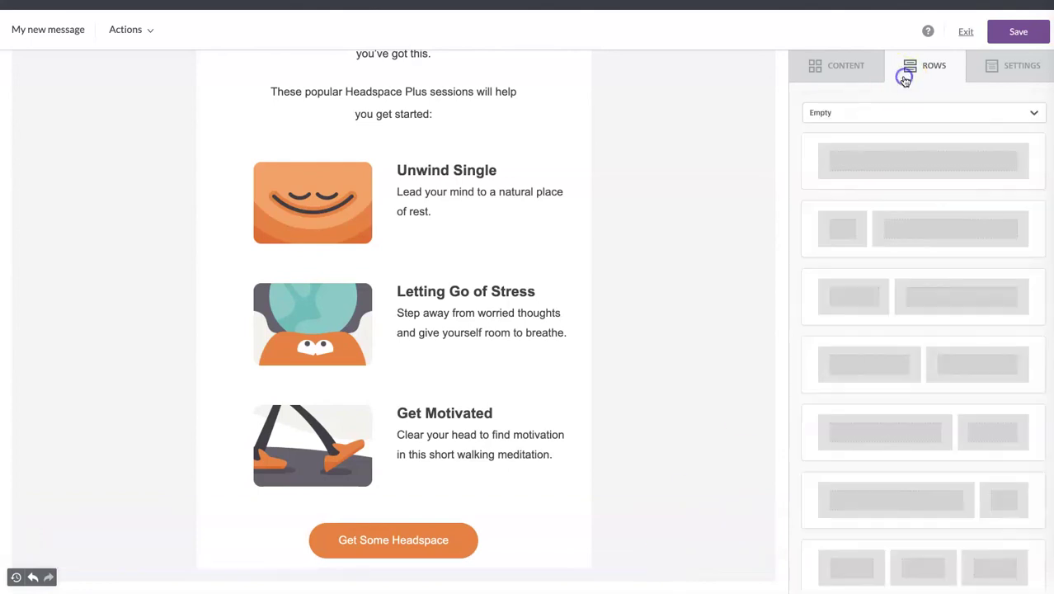
pyautogui.click(896, 119)
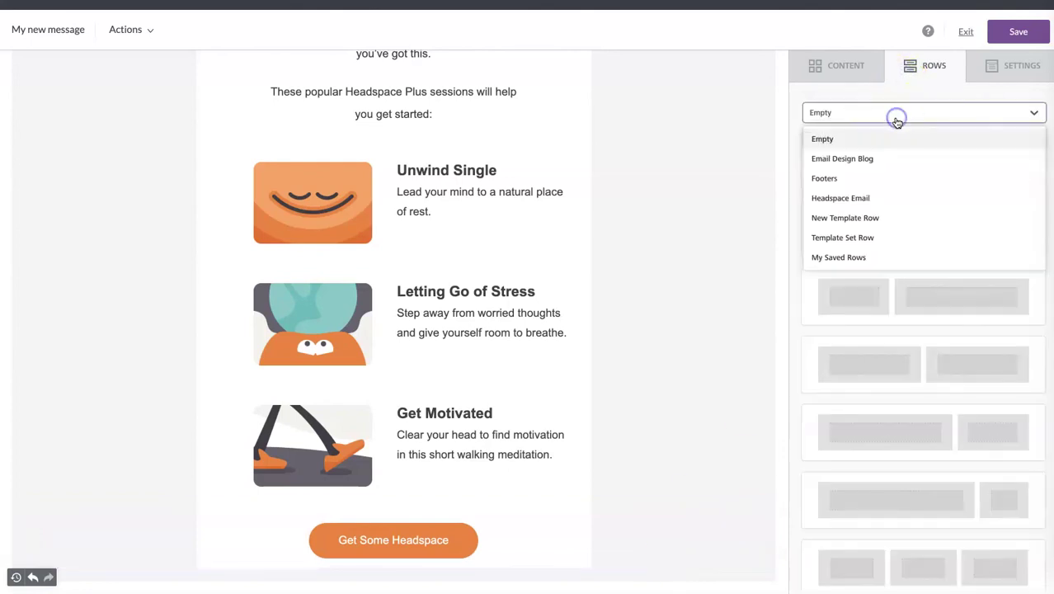
pyautogui.click(894, 198)
pyautogui.scroll(-5, 887, 376)
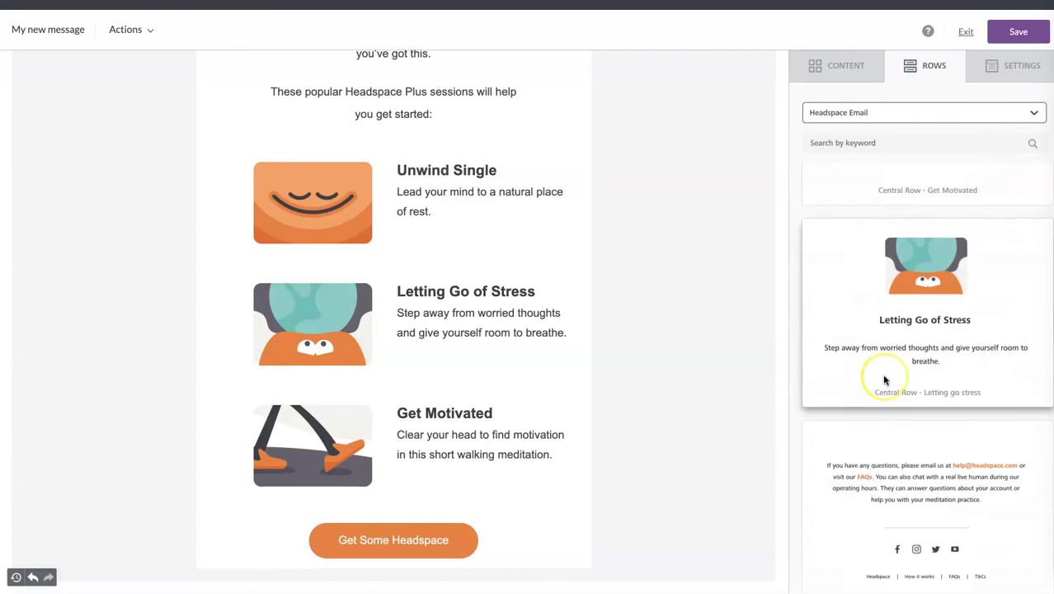
pyautogui.moveTo(993, 304); pyautogui.dragTo(580, 566)
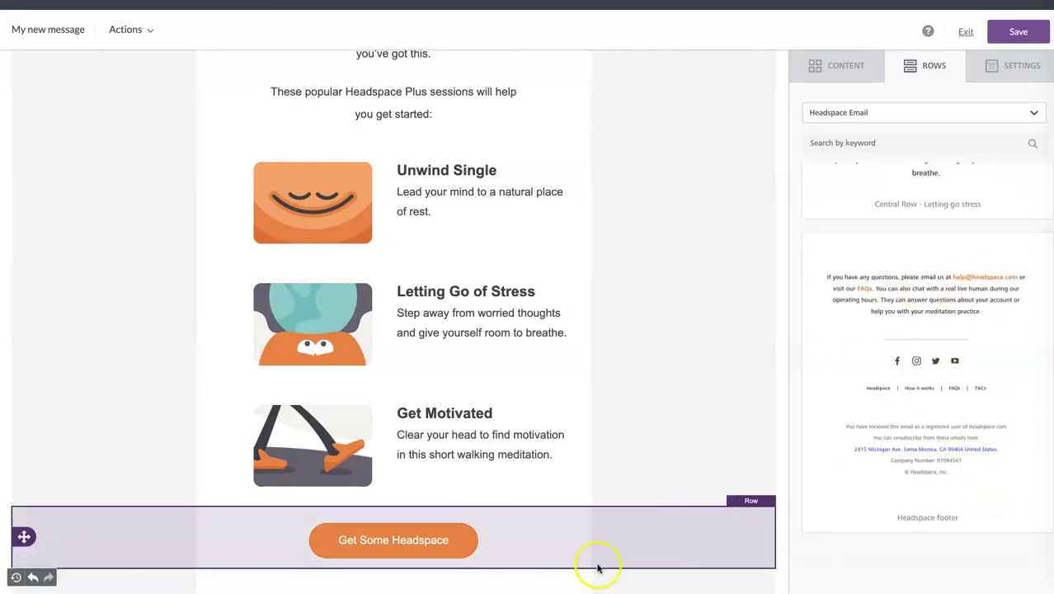
pyautogui.scroll(-5, 640, 565)
pyautogui.click(676, 461)
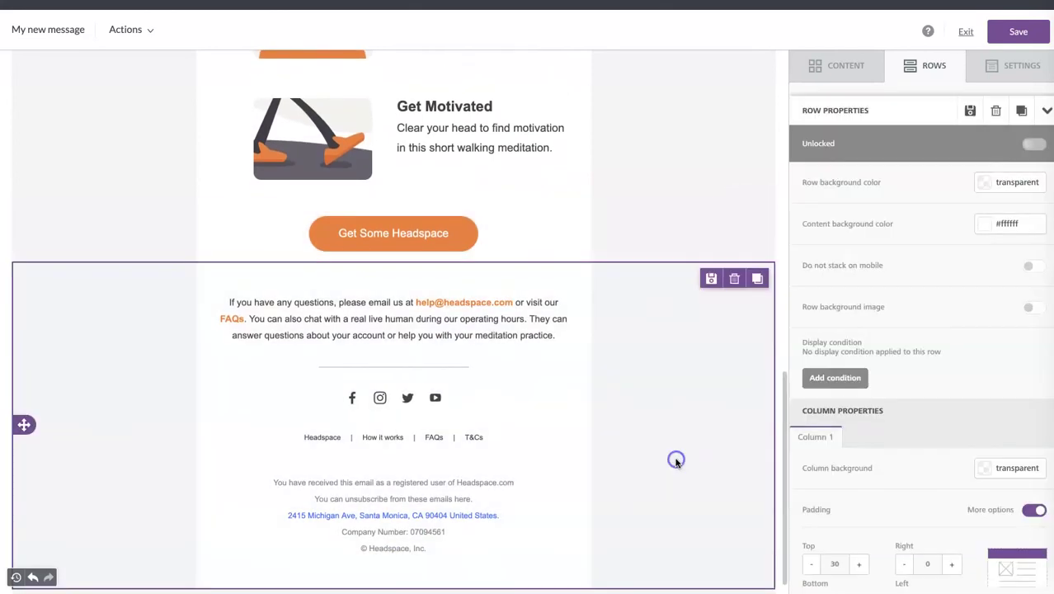
# - Rename the message as "Headspace Email" and save it
pyautogui.scroll(10, 676, 460)
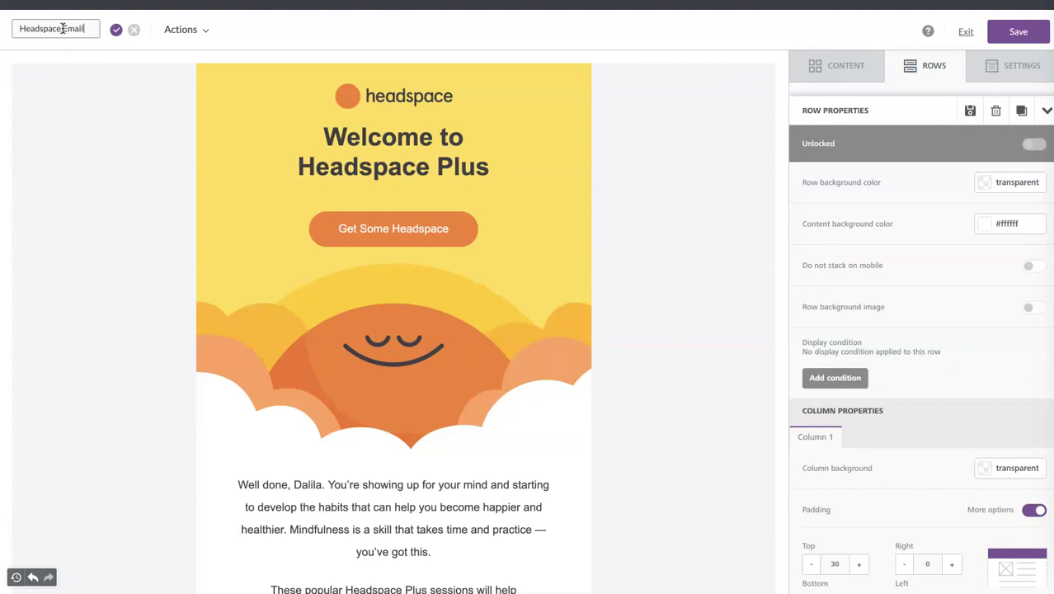
pyautogui.press('Return')
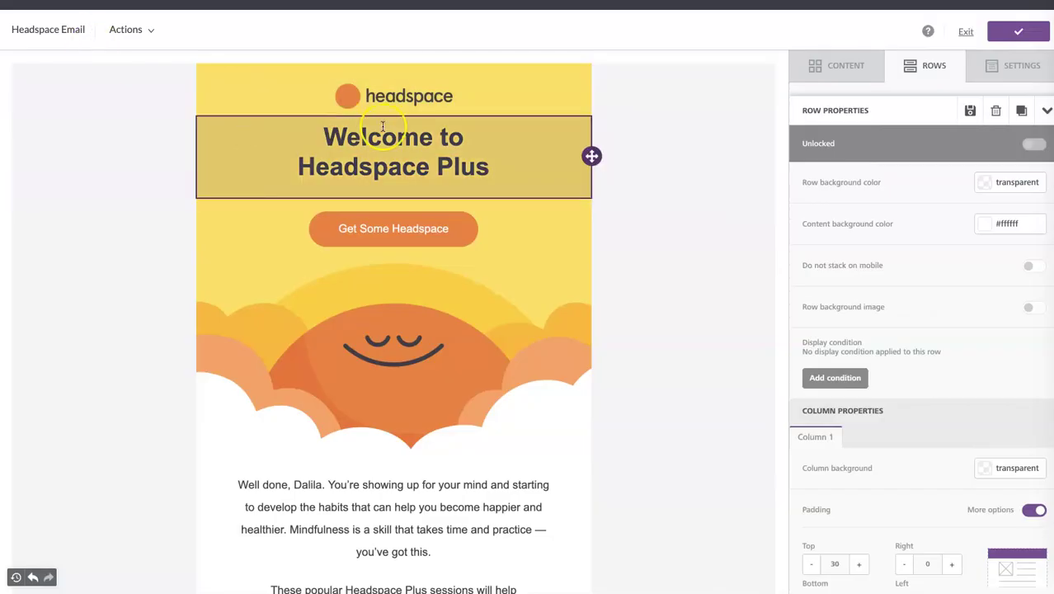
# - Look over the finished email and exit the editor to its message details
pyautogui.scroll(-4, 706, 193)
pyautogui.scroll(4, 705, 195)
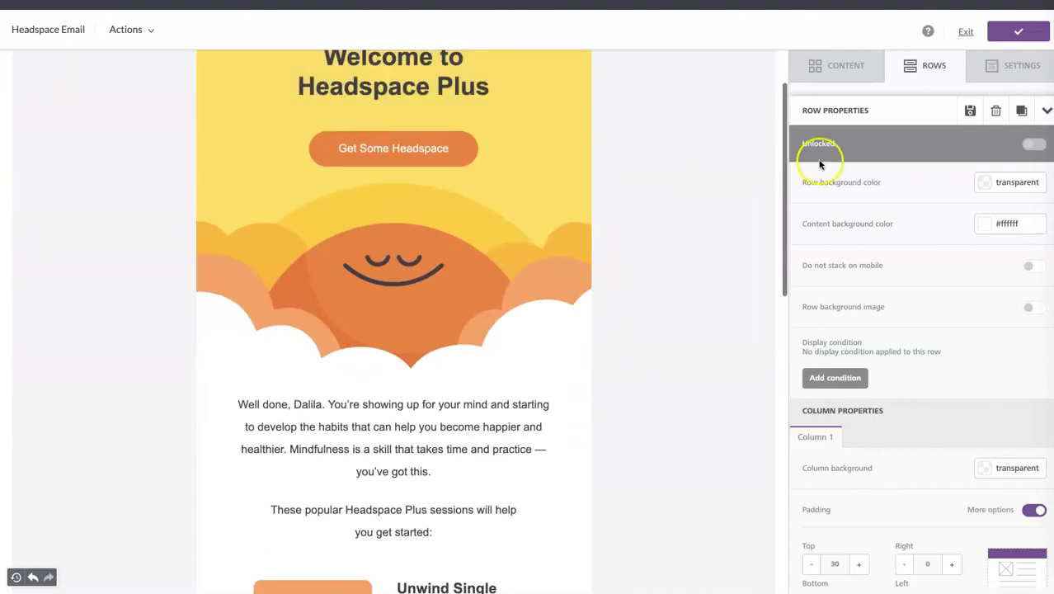
pyautogui.click(964, 32)
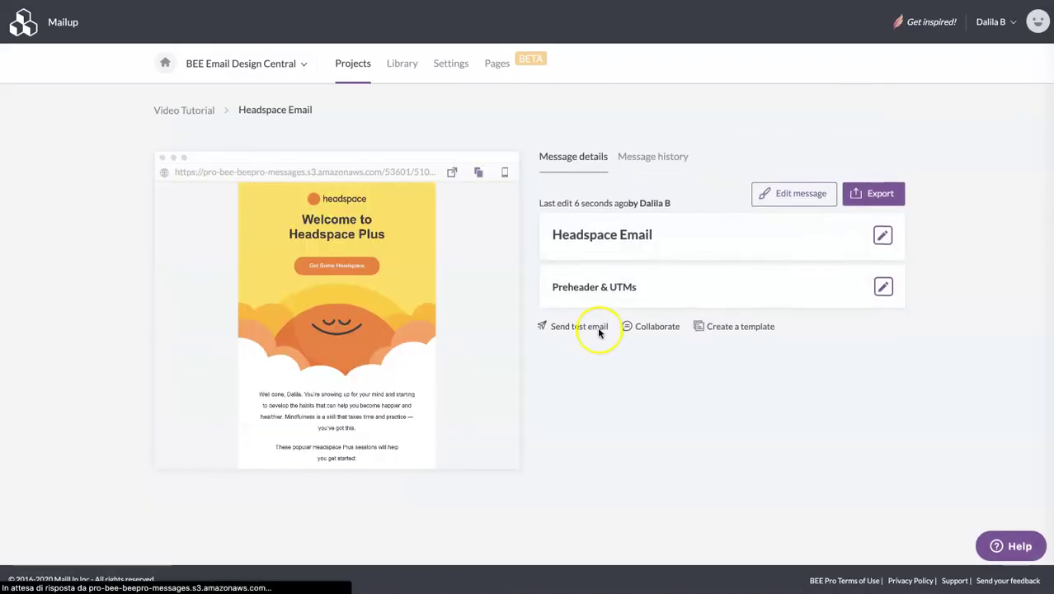